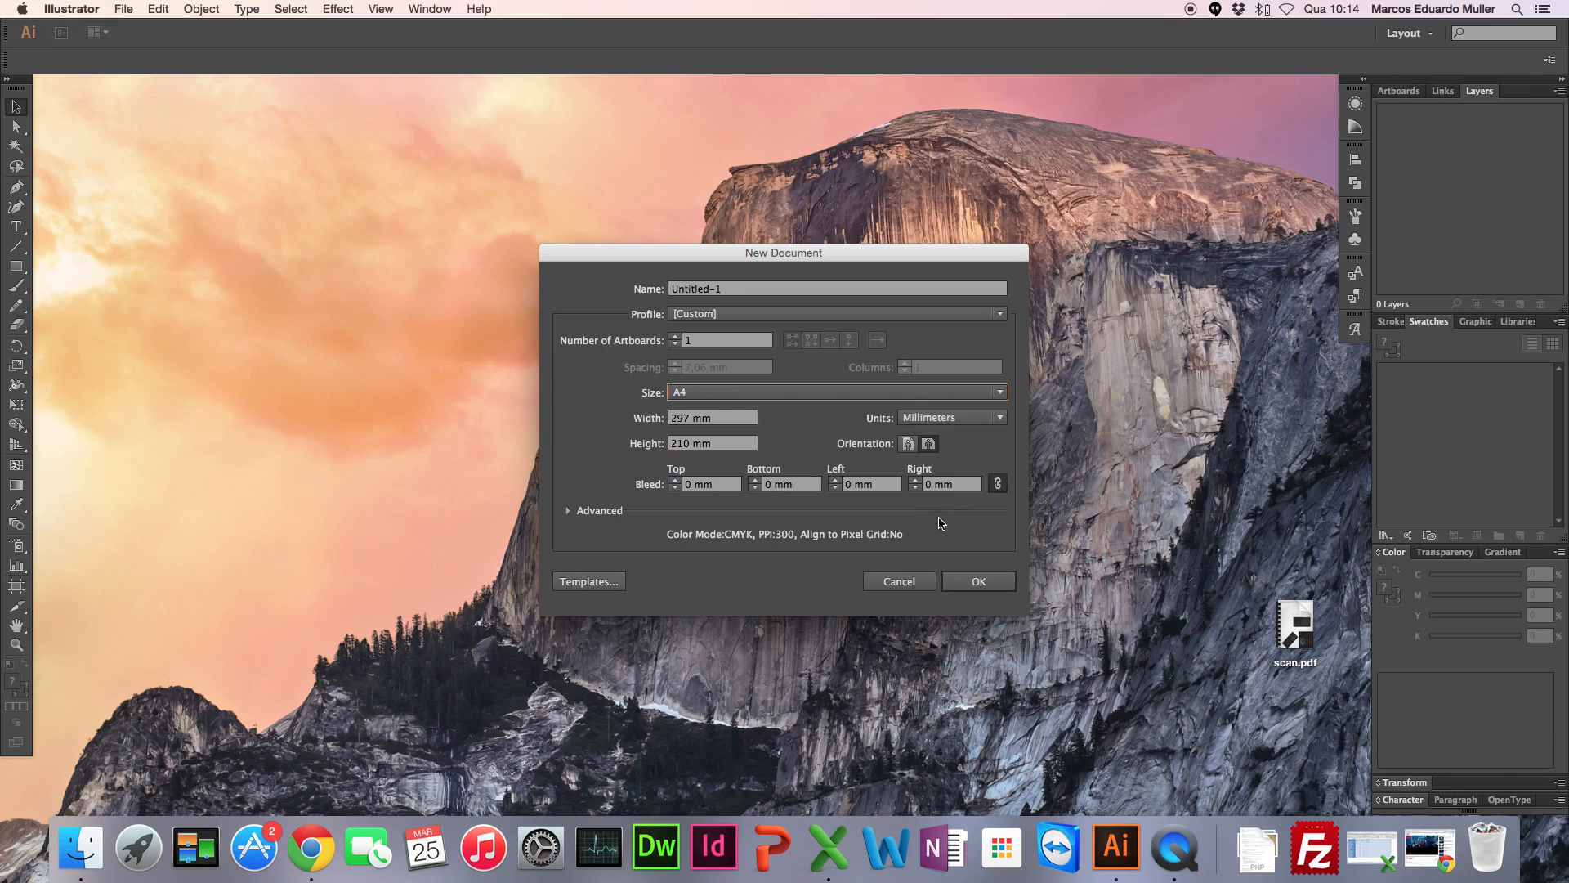
Step: Create a single-artboard A4 landscape document of 297 x 210 mm and expand the toolbox to two columns
left_click(978, 581)
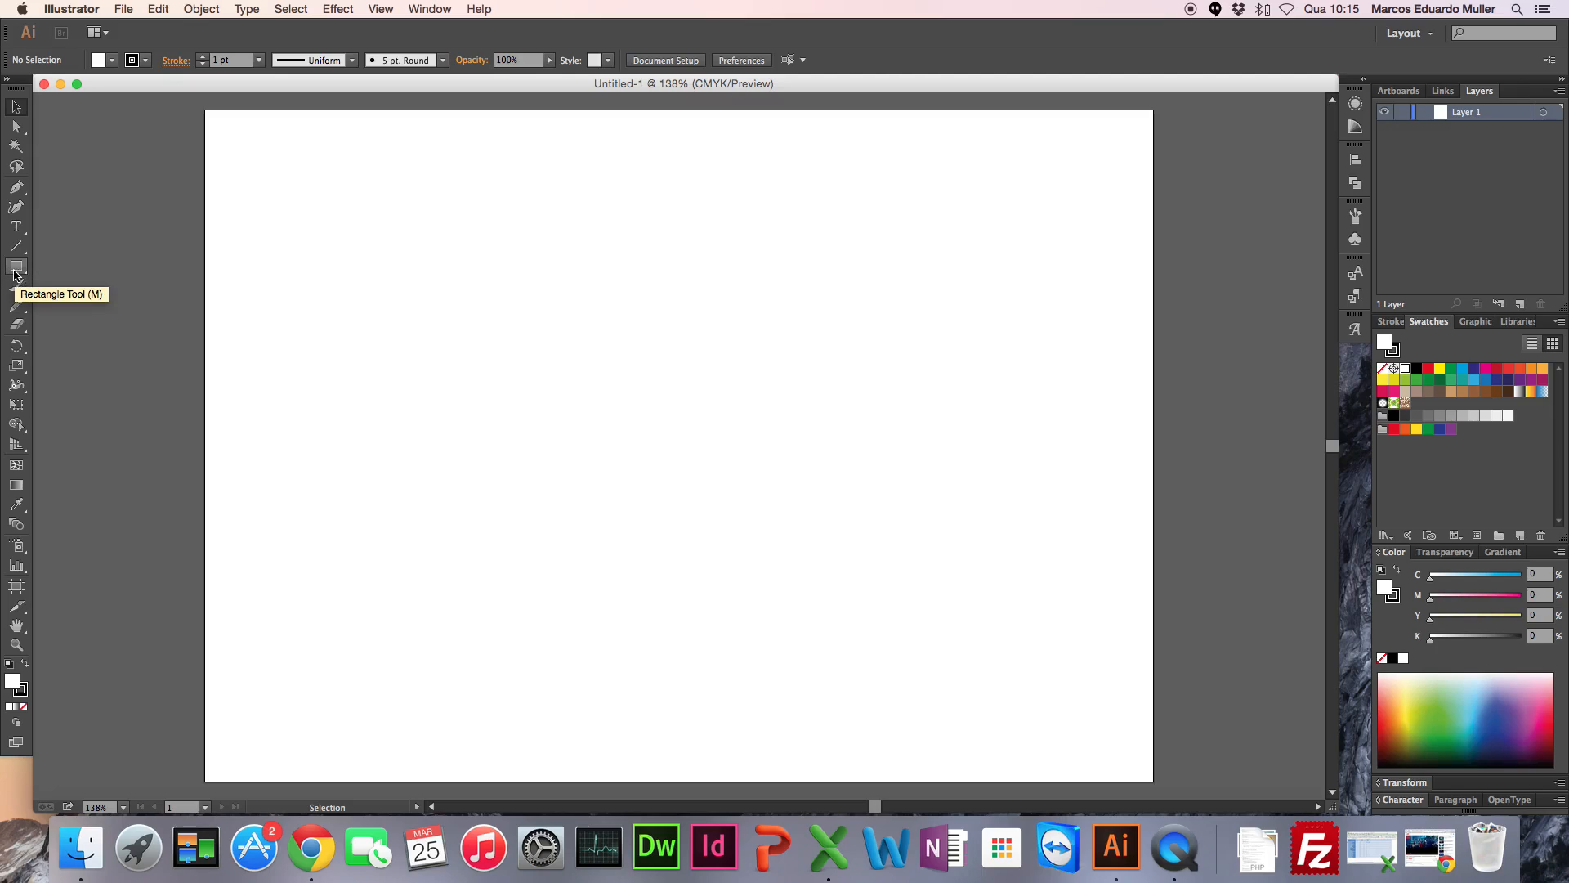
left_click(19, 81)
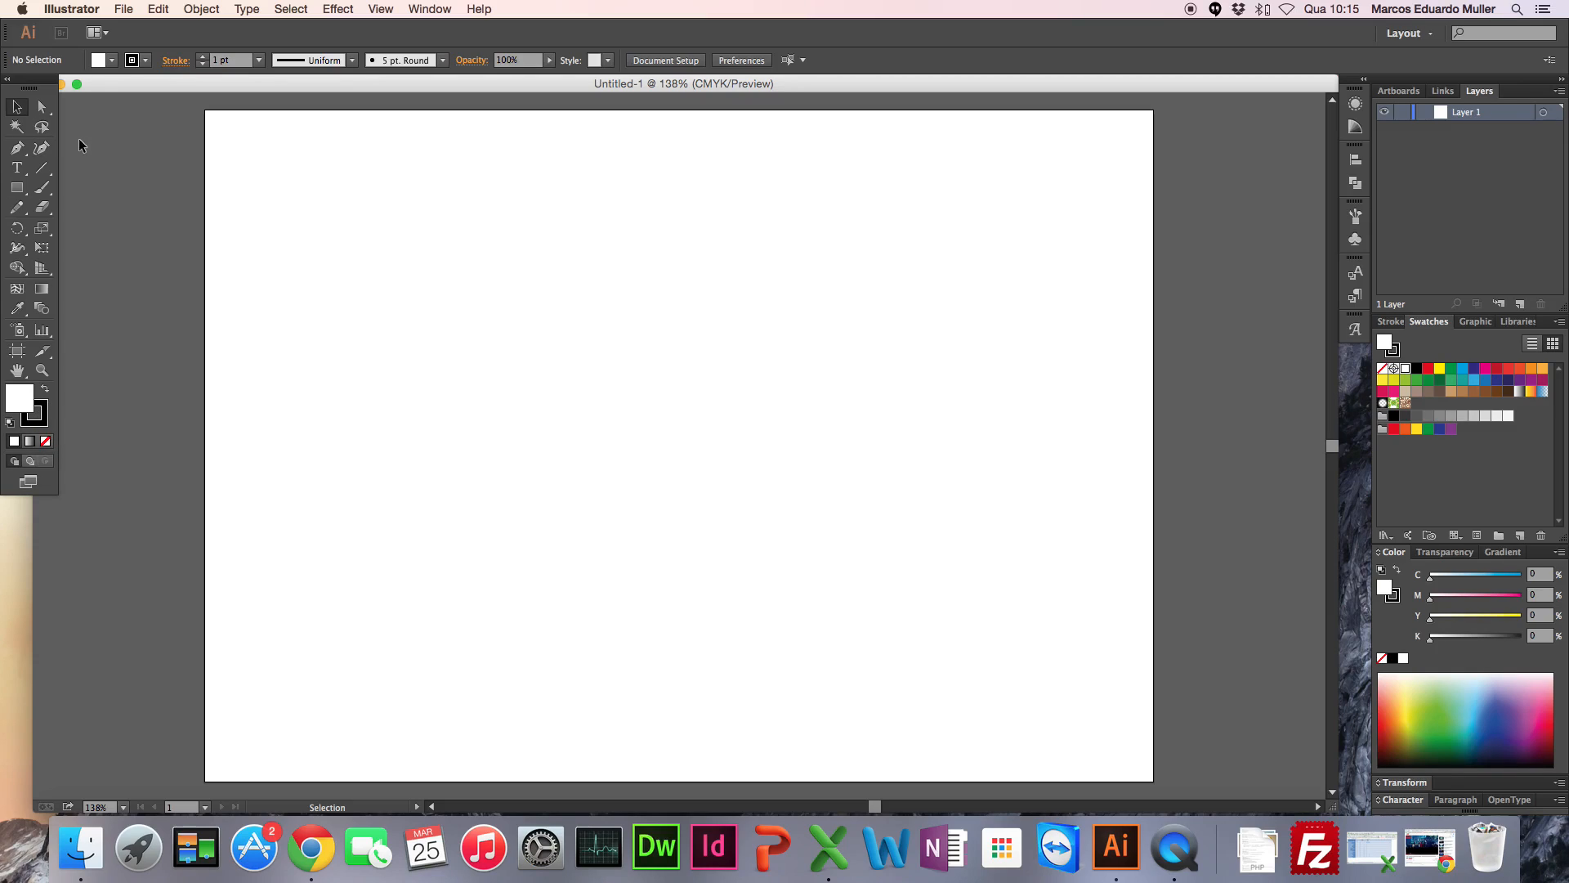
left_click(18, 190)
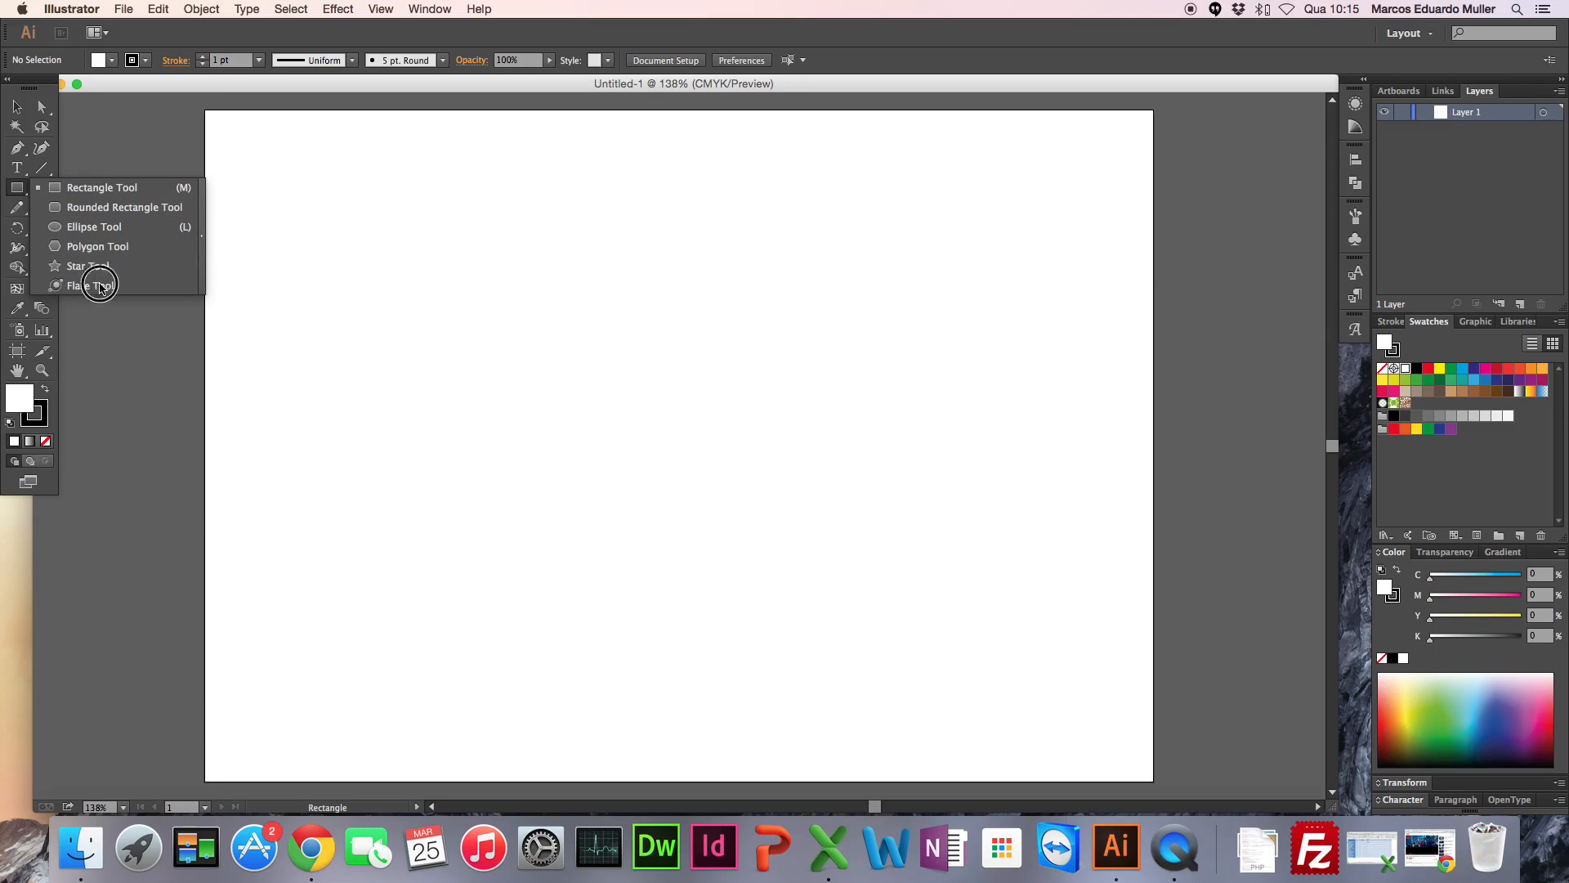
left_click(113, 160)
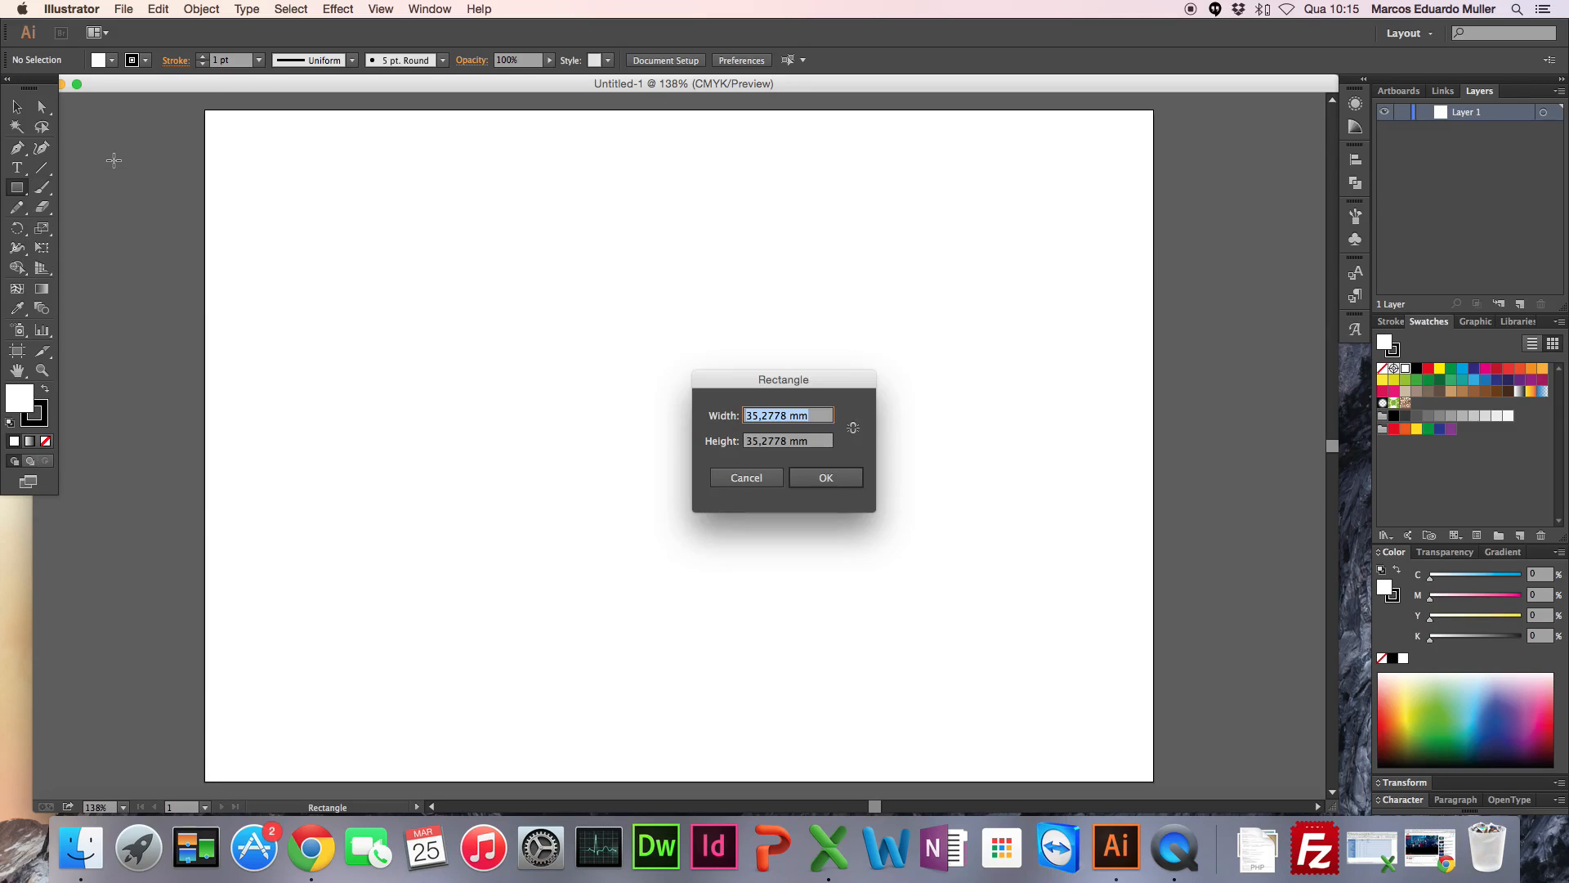
key("Escape")
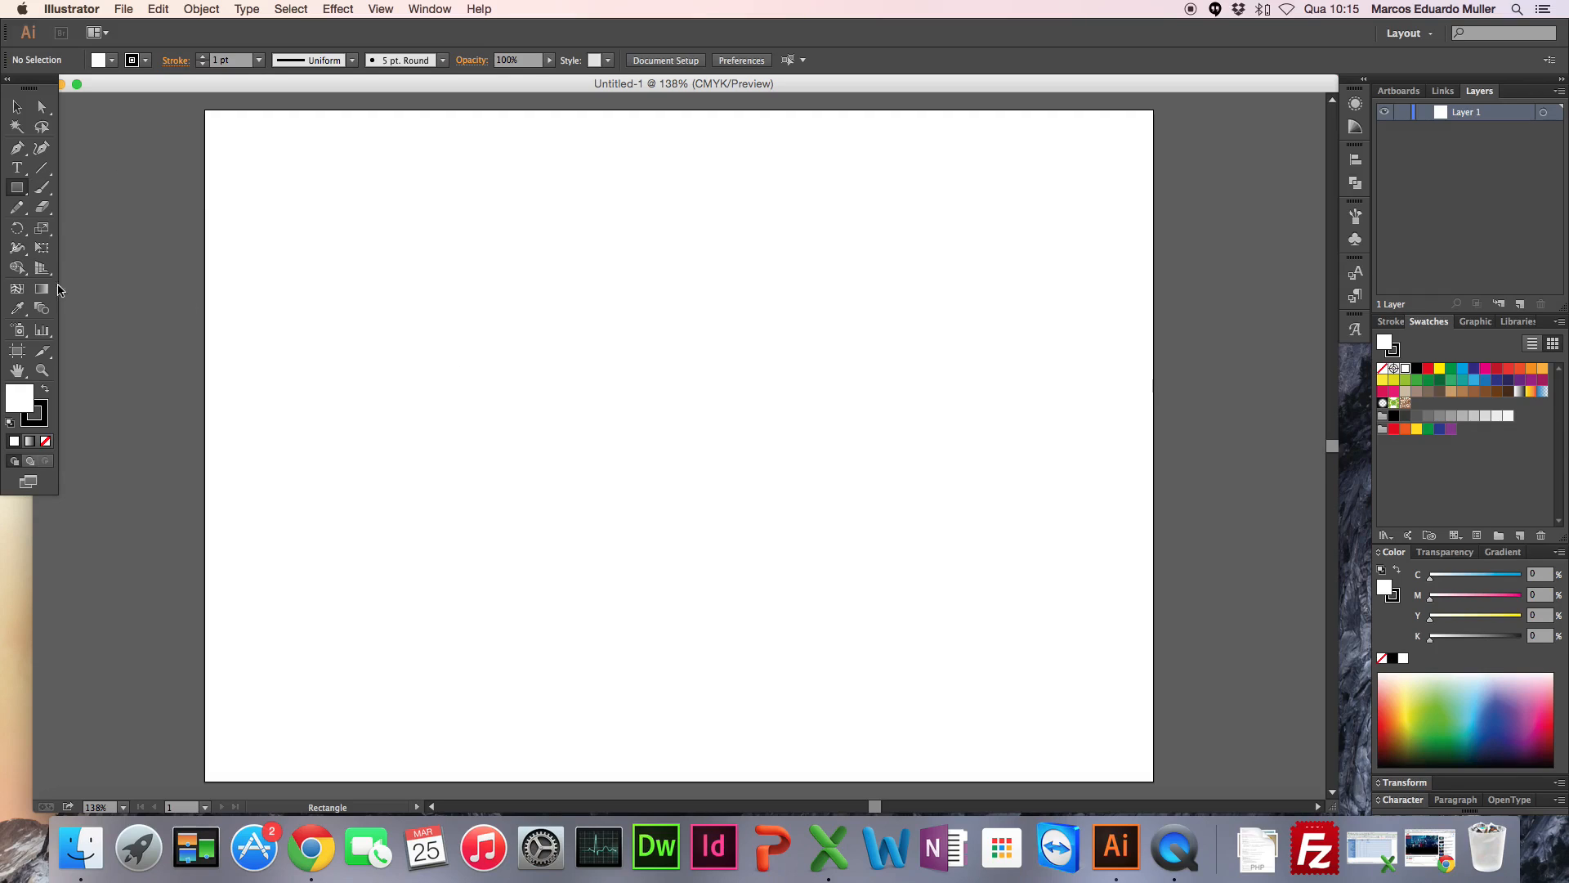
Step: Activate the Rounded Rectangle tool and set the fill colour to red EF1111
left_click(24, 193)
left_click(22, 193)
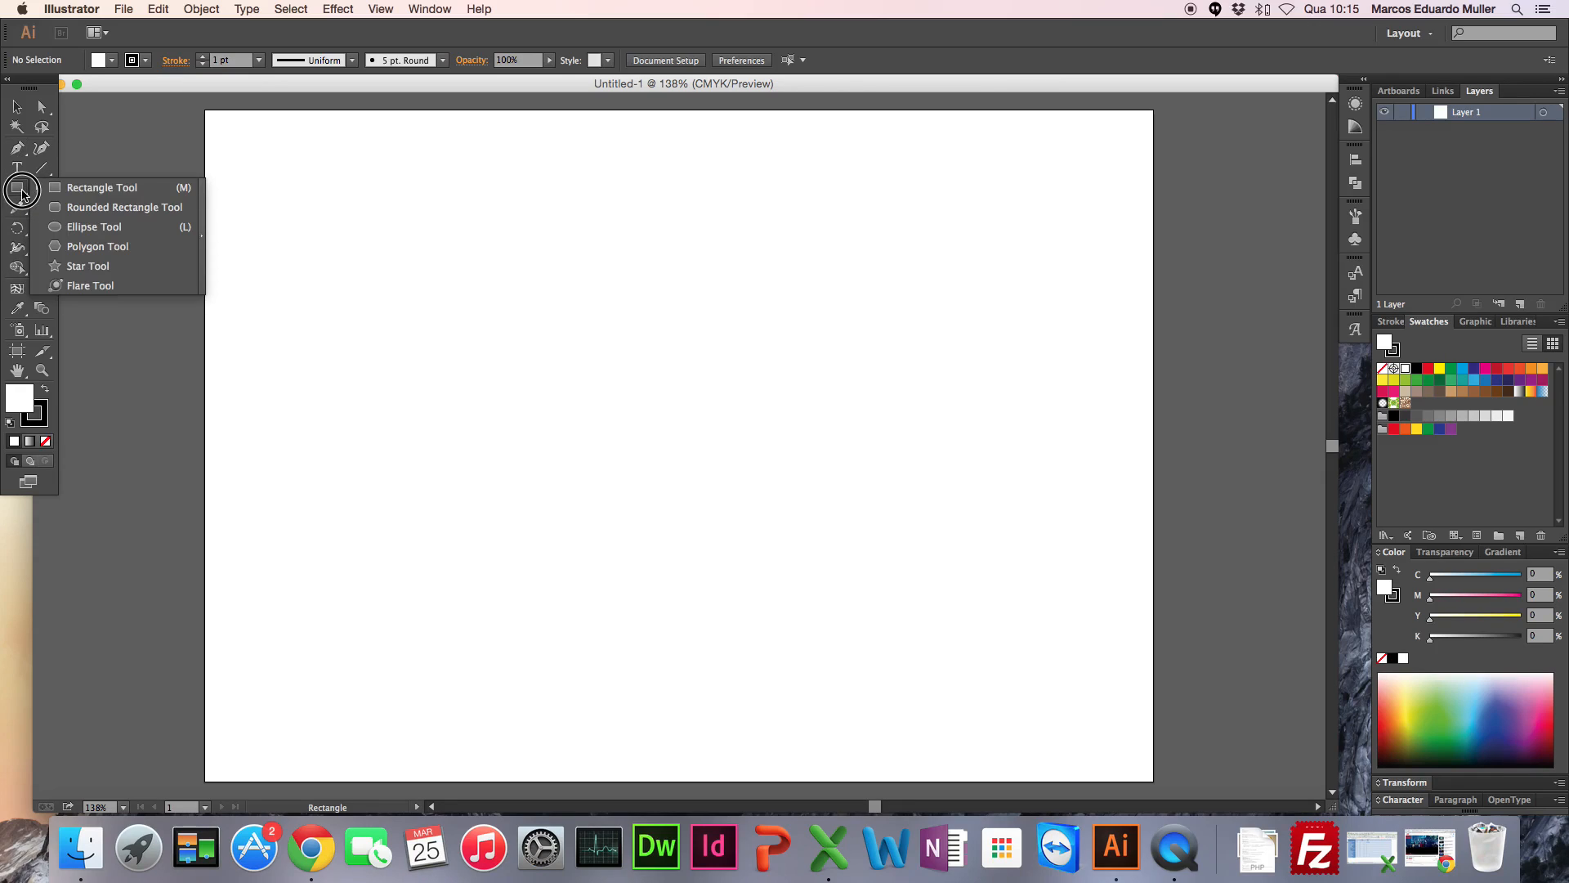
left_click(123, 207)
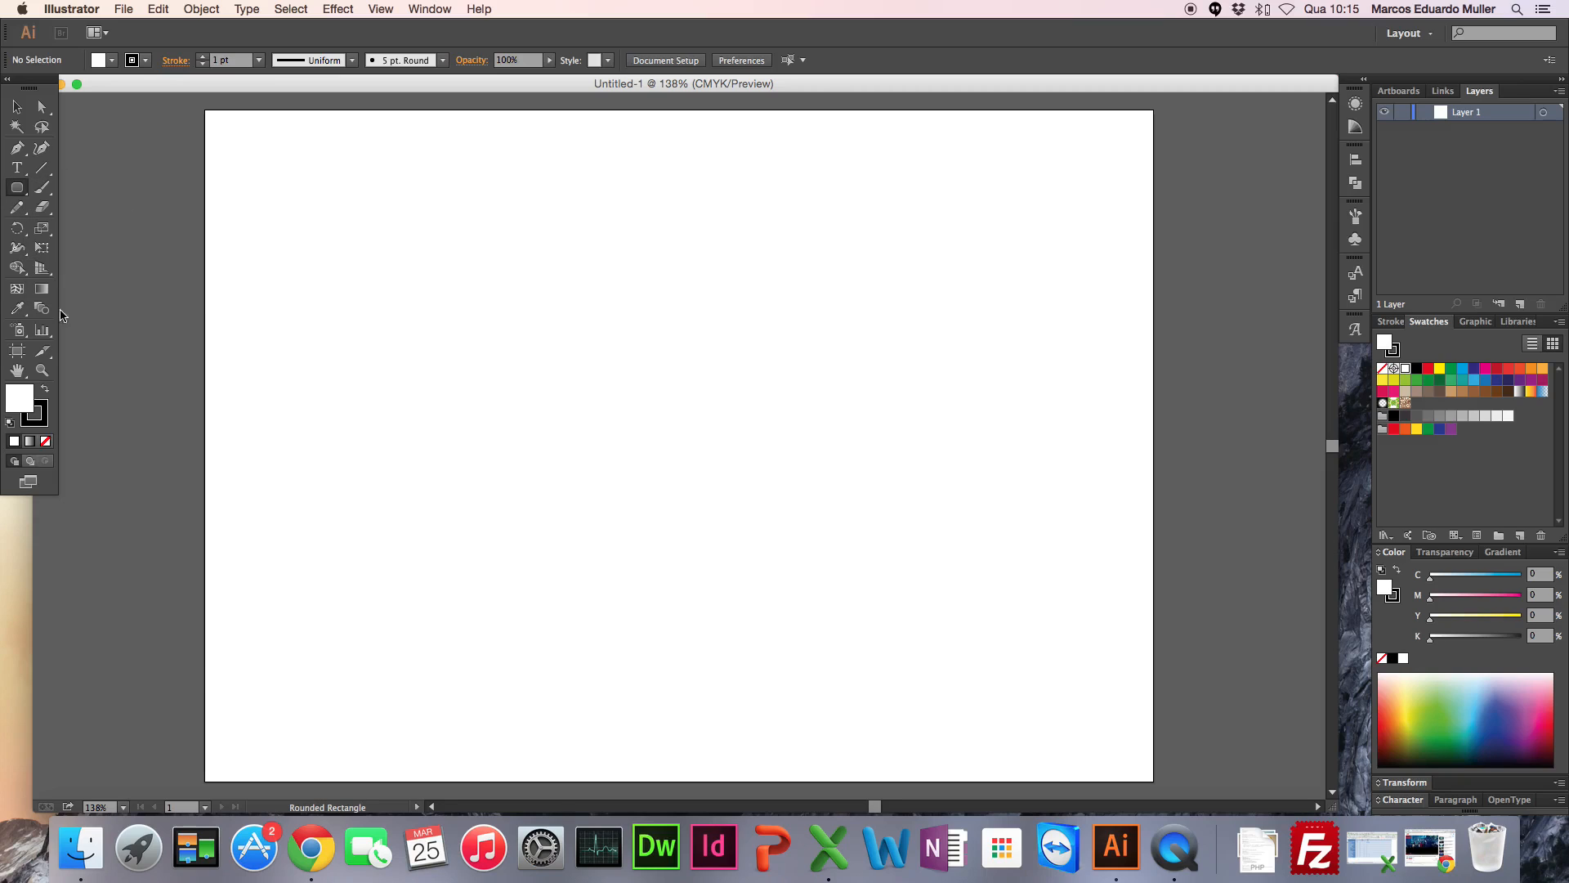
double_click(19, 399)
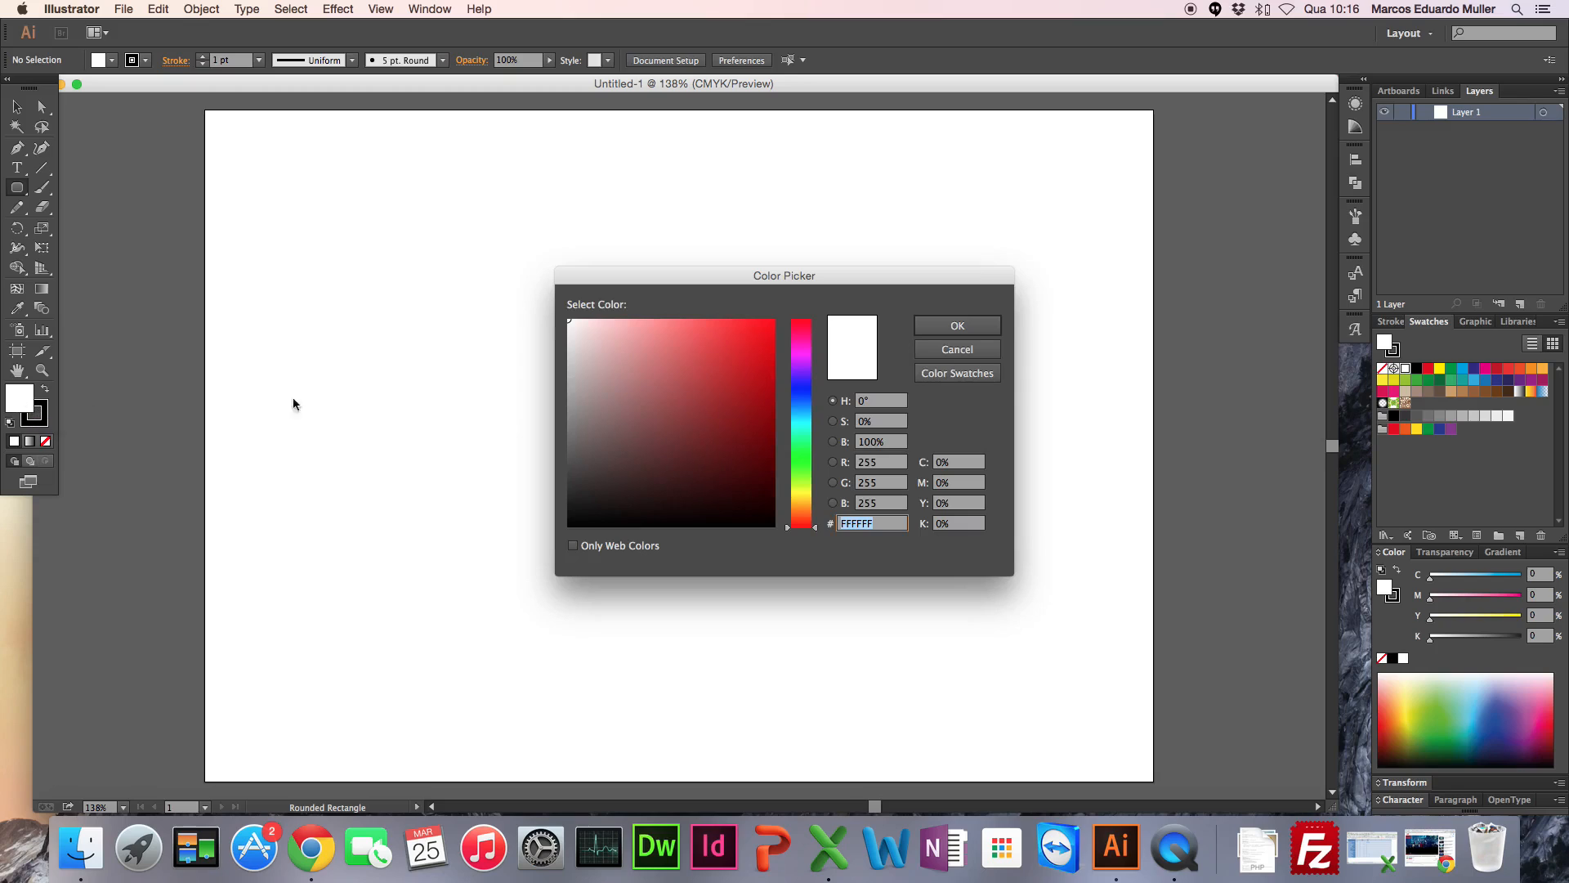
left_click(766, 331)
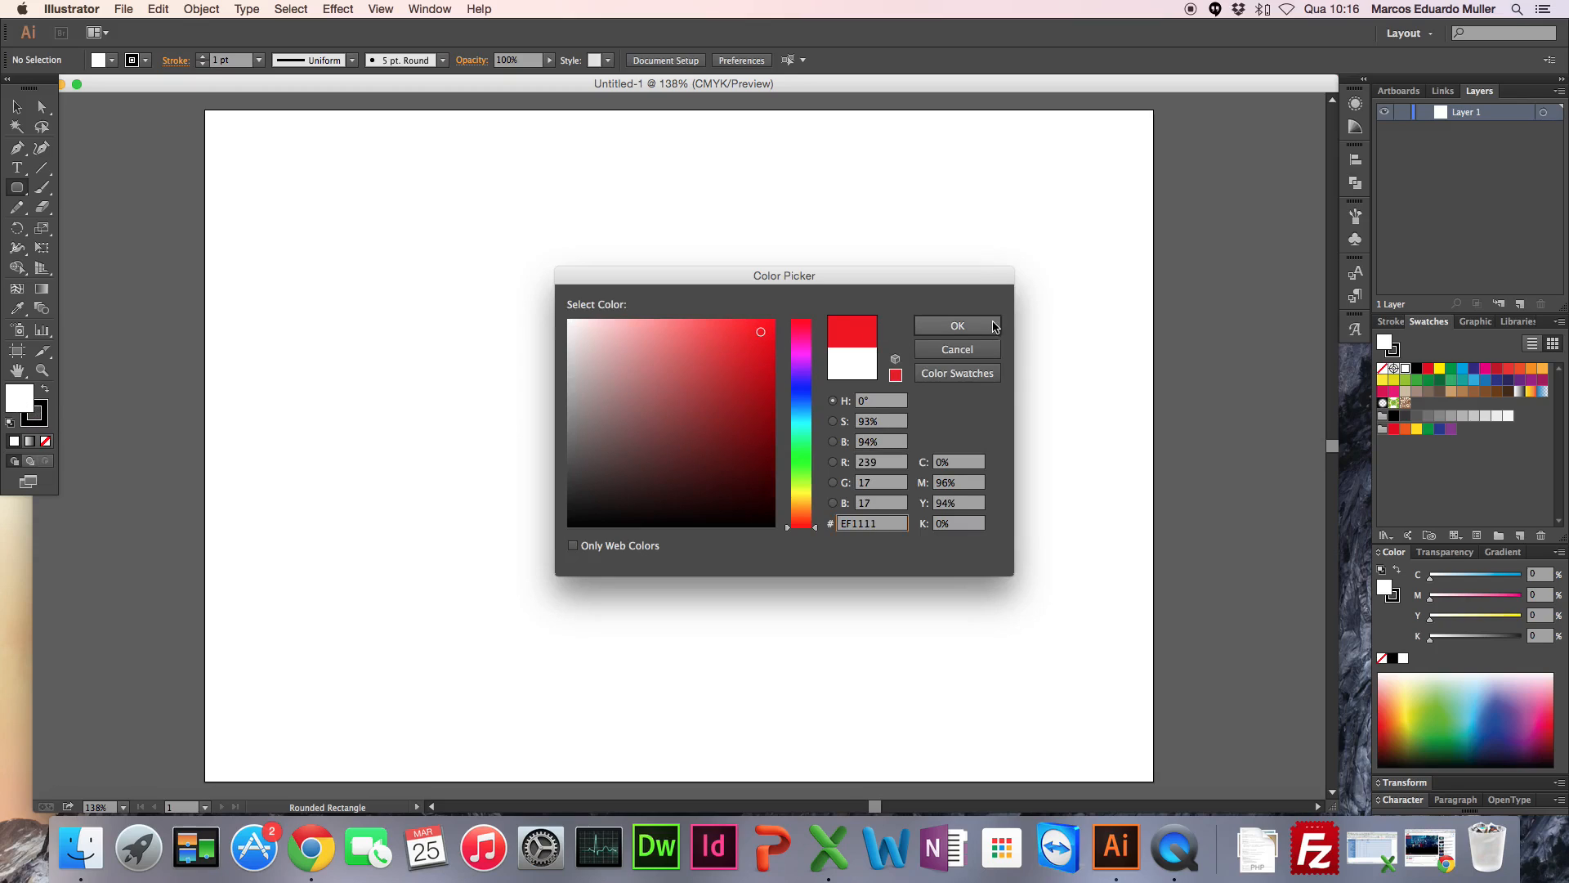
left_click(984, 327)
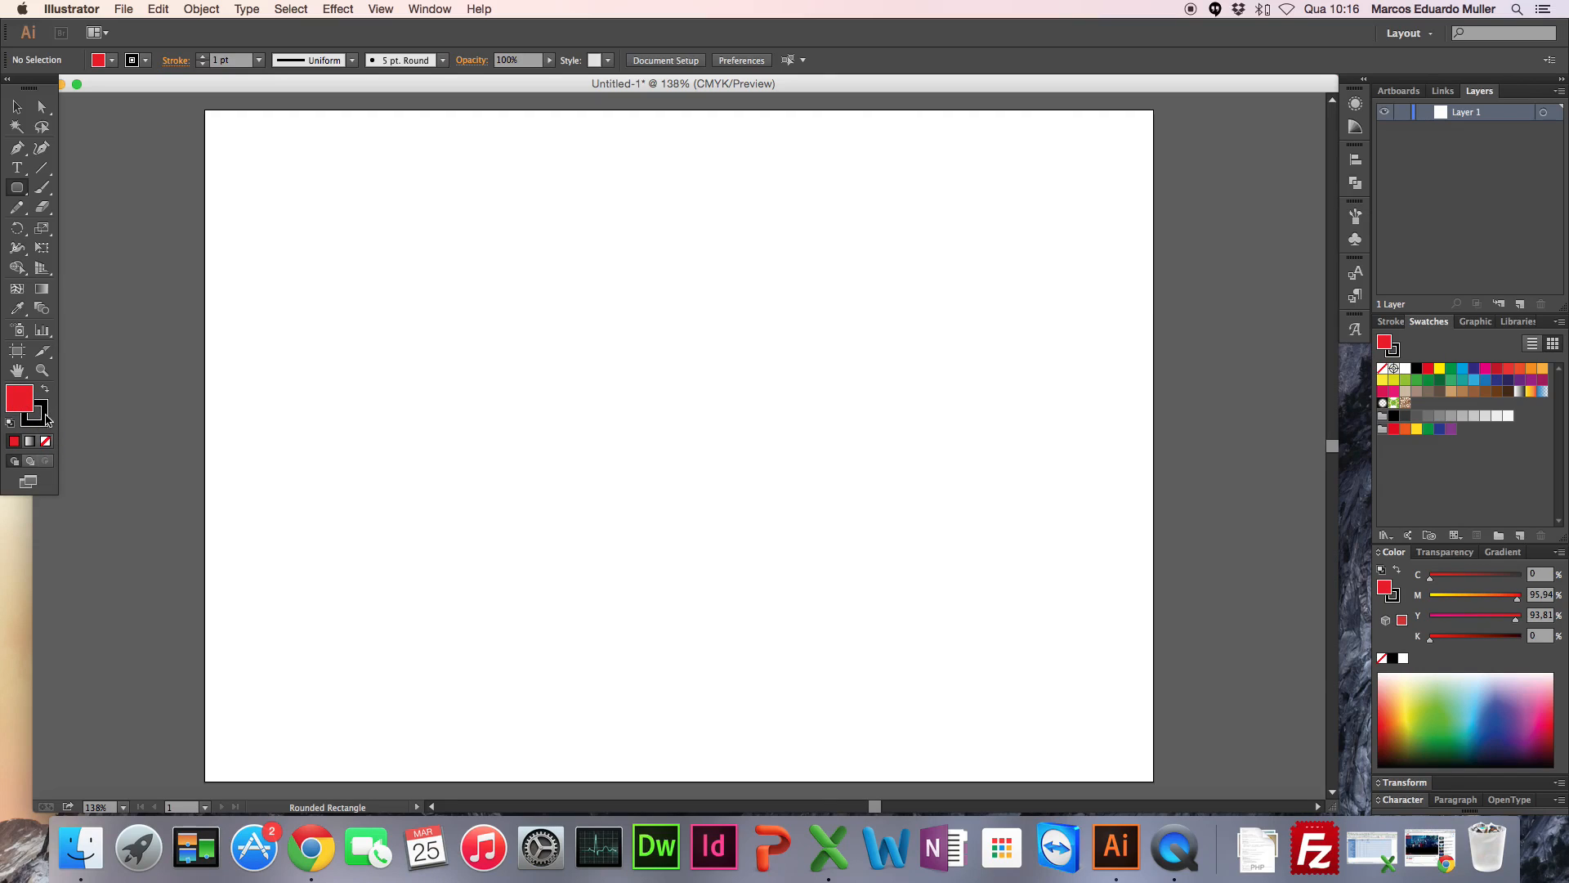
Step: Set the stroke to none and make the red fill the active colour attribute
left_click(45, 421)
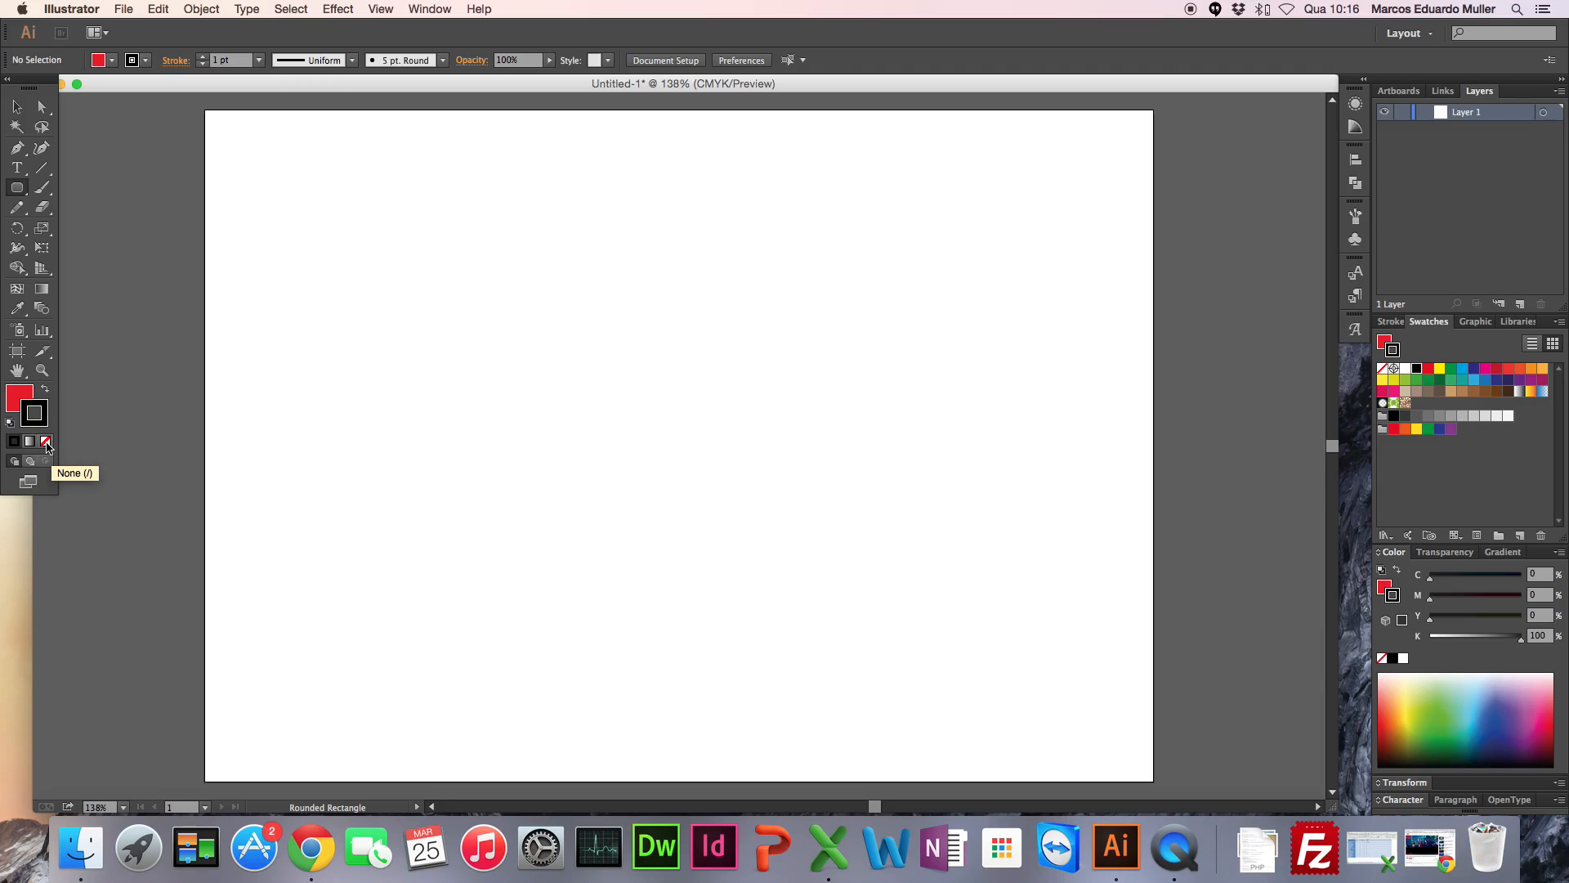
left_click(47, 442)
left_click(20, 397)
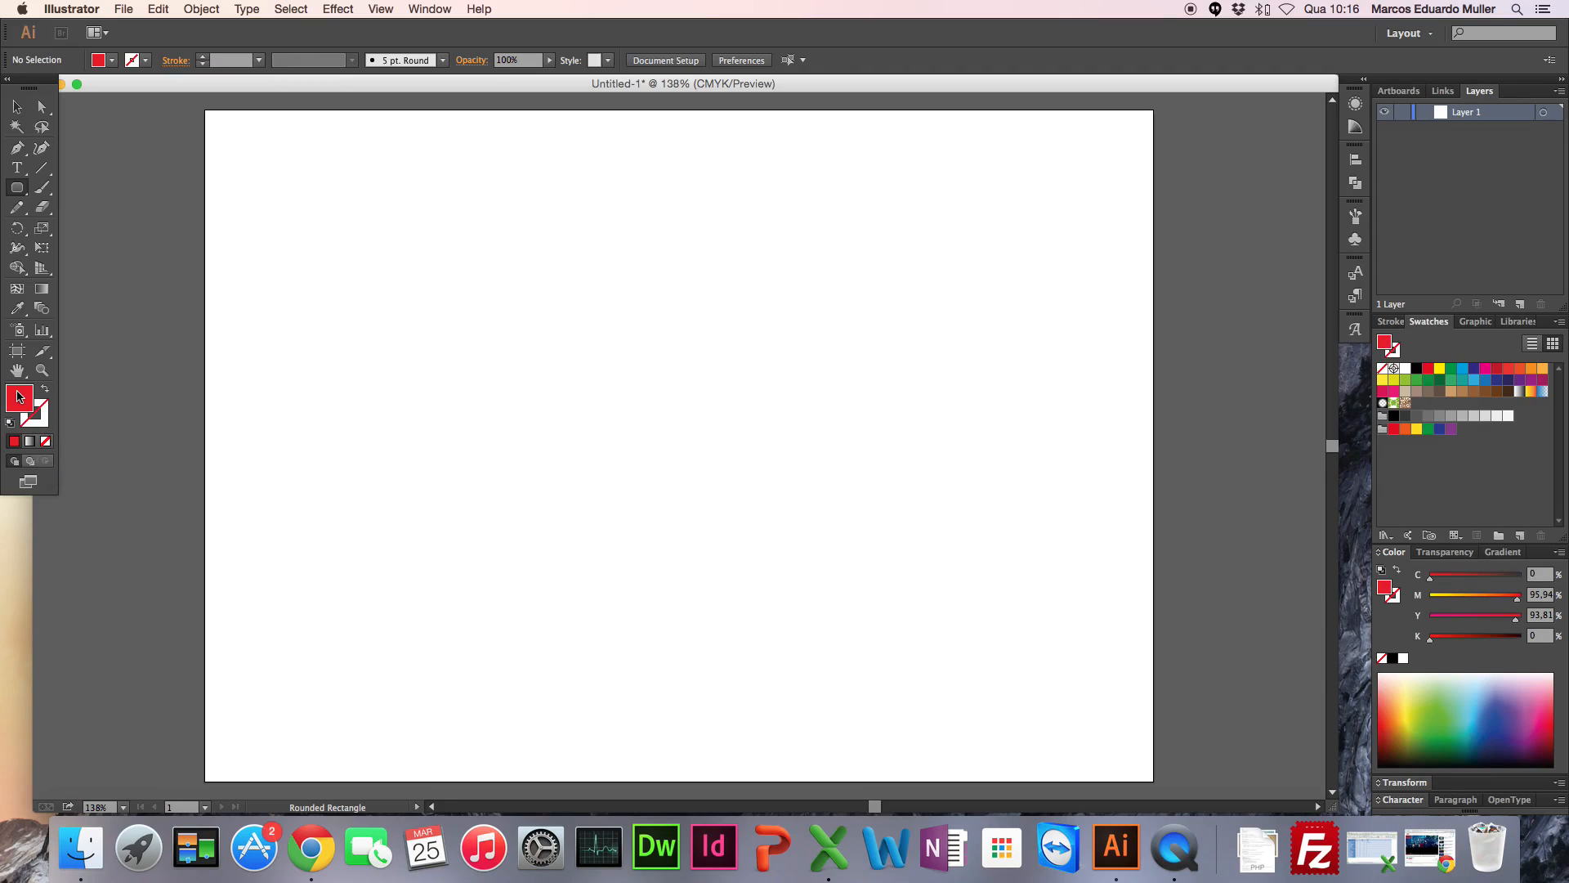
Step: Draw a rounded rectangle about 237 x 98 mm as the bus body and an overlapping one about 41 x 49 mm at its lower-left corner
left_click_drag(322, 196, 1081, 509)
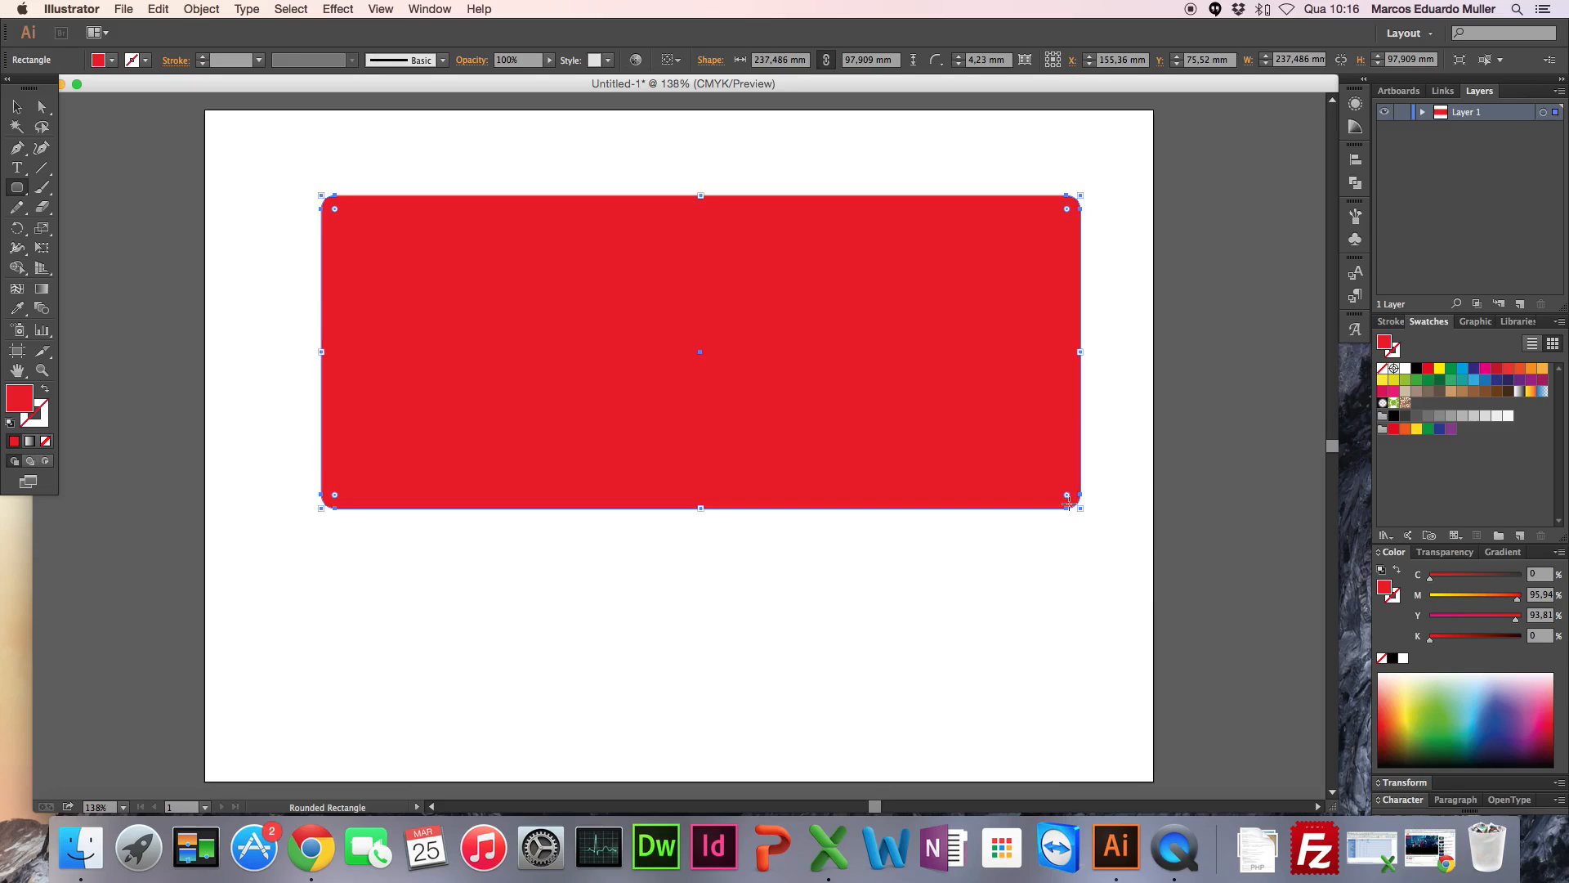
left_click_drag(239, 352, 372, 508)
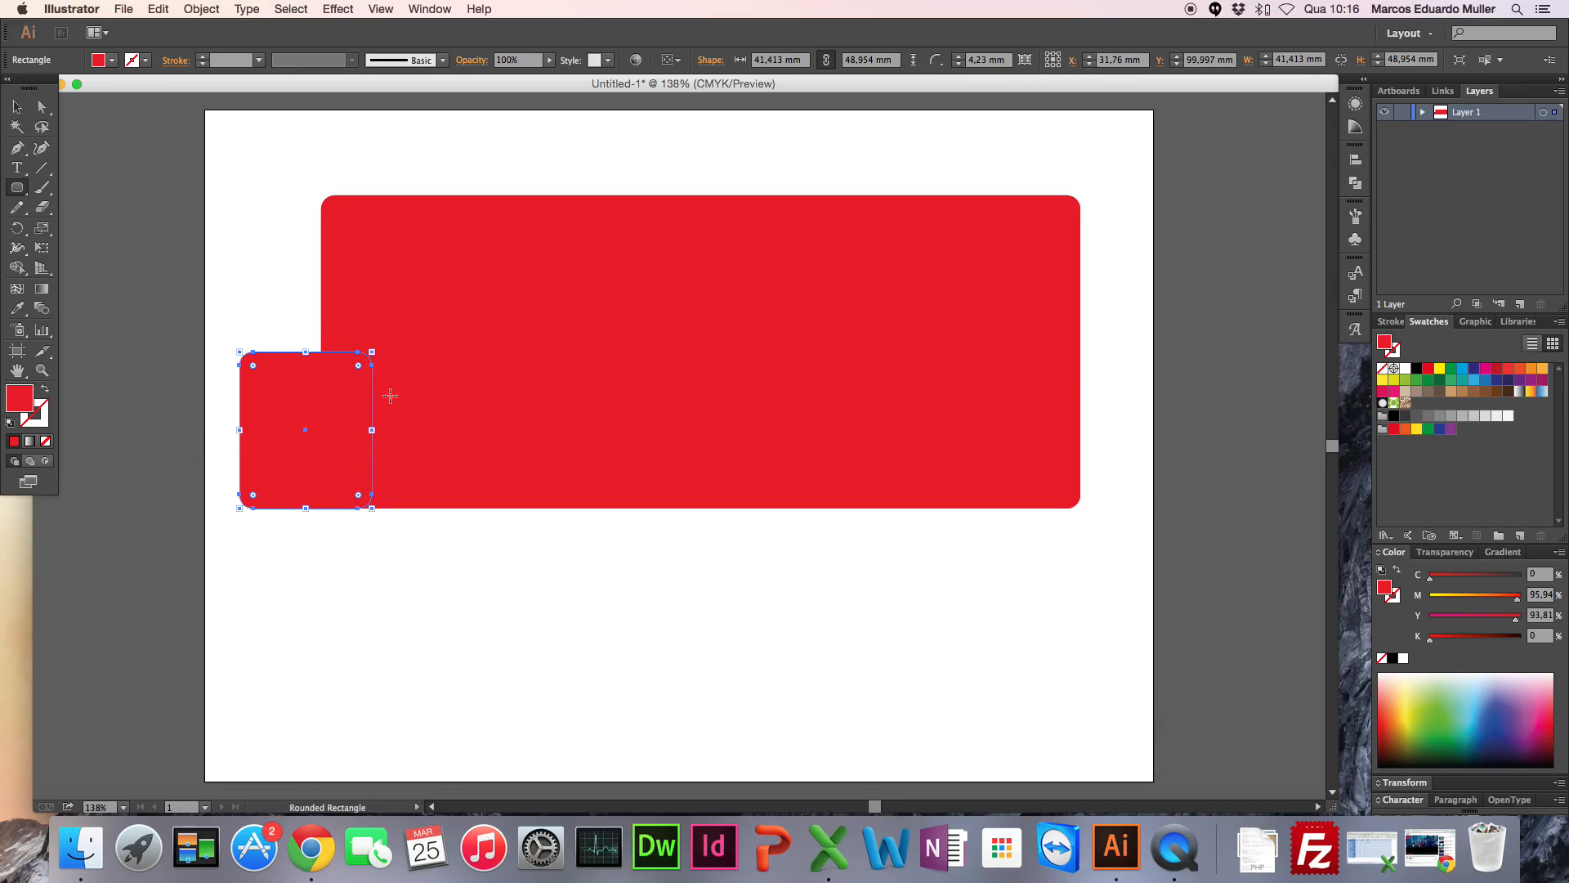
Step: Fill the small rounded rectangle at the front of the bus with light cyan 5DF4F4
left_click(17, 400)
double_click(18, 400)
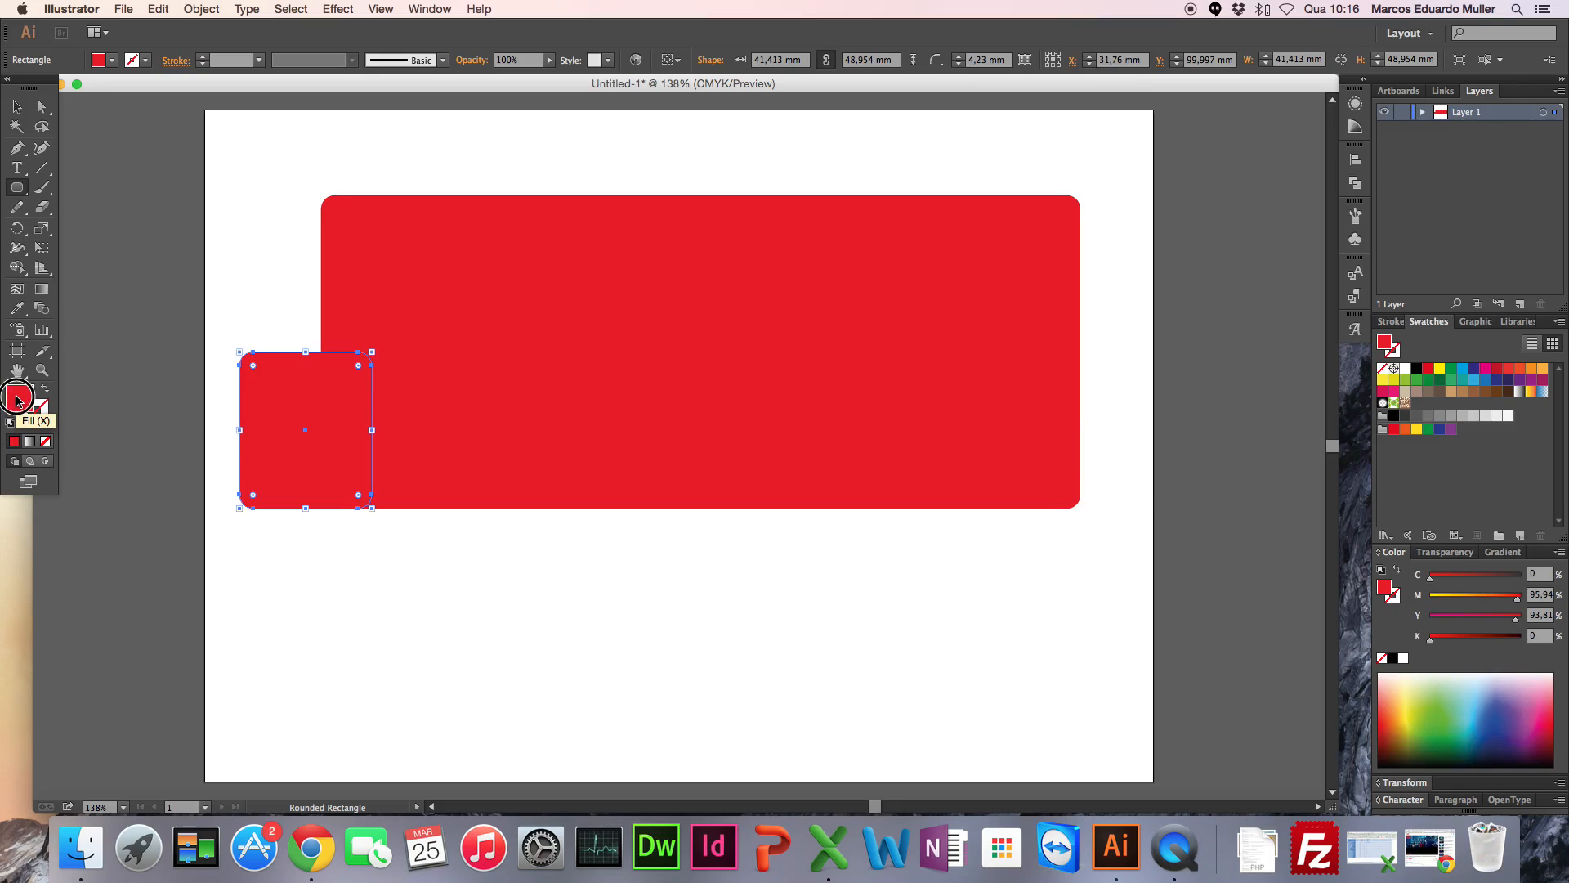
left_click(801, 423)
left_click(700, 336)
left_click(698, 326)
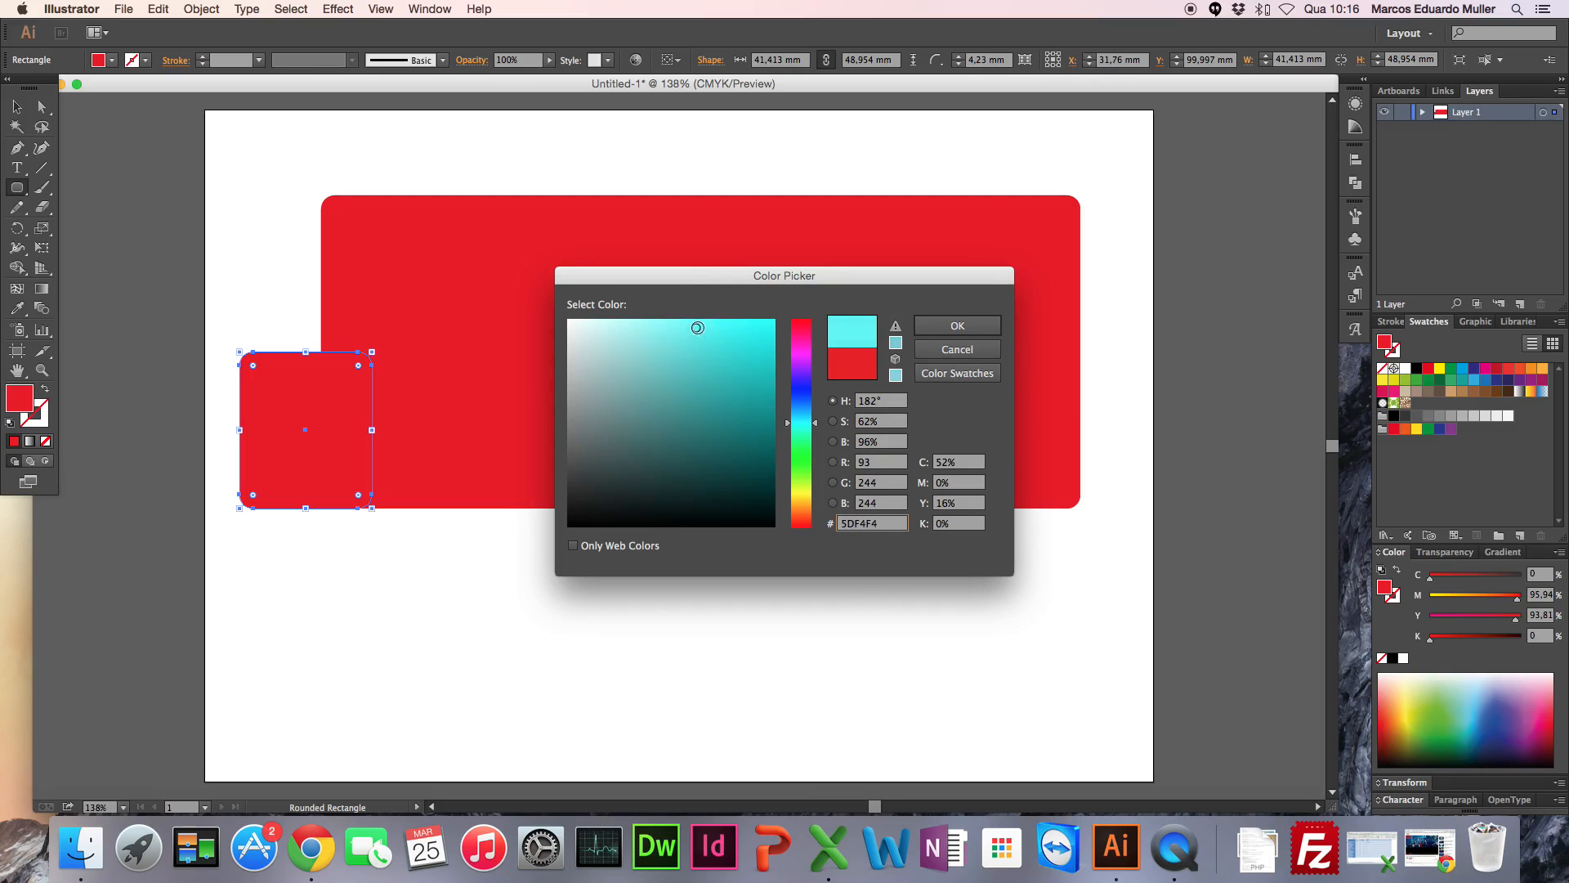
left_click(972, 325)
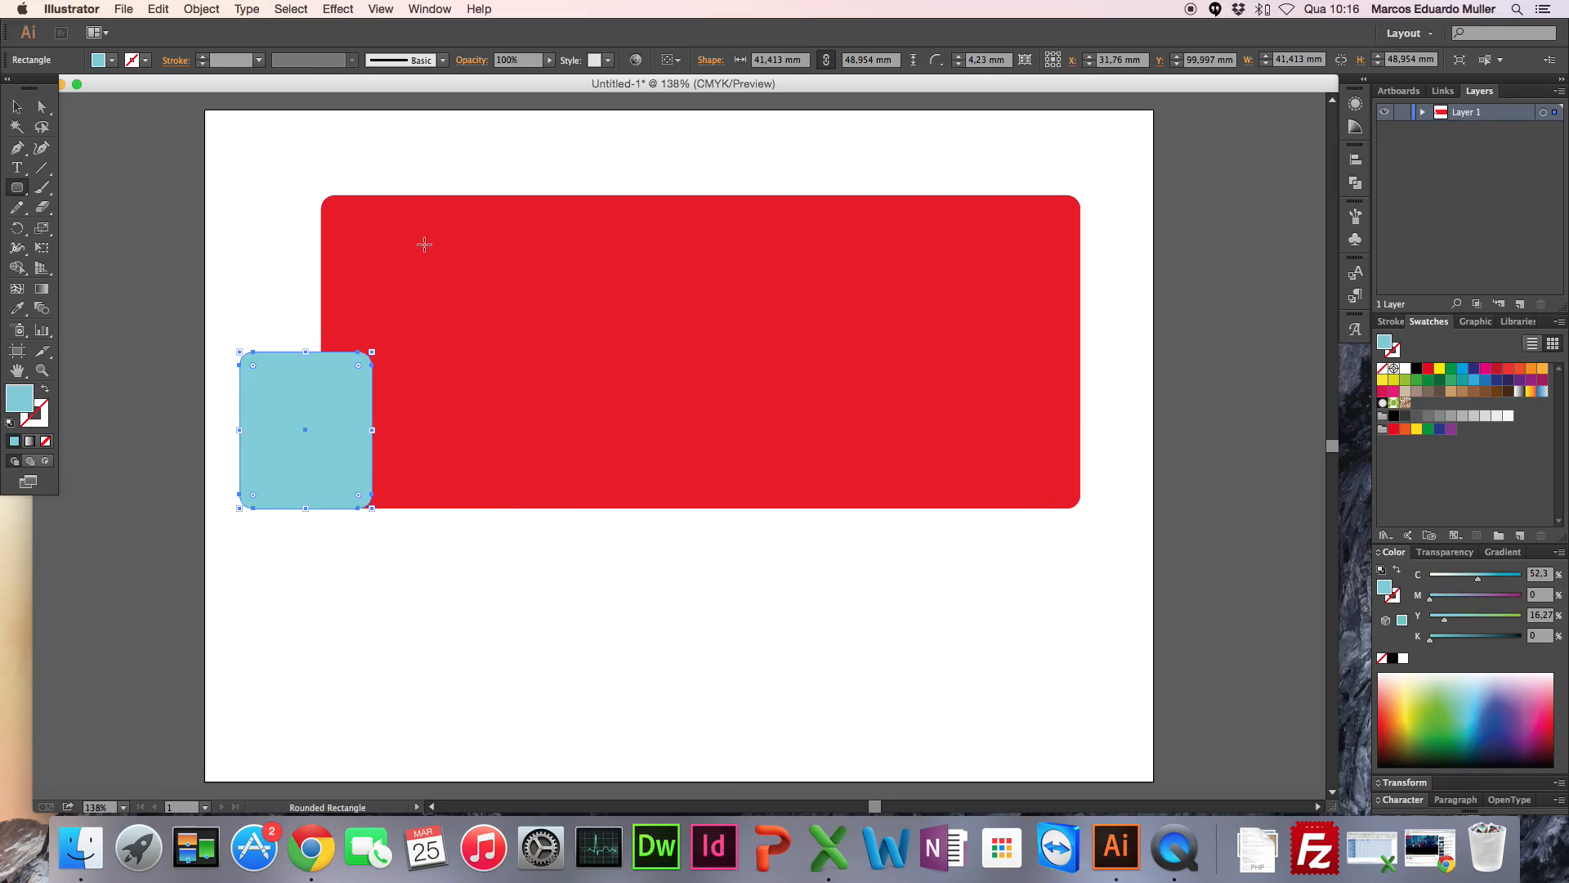
Step: Undo the small rectangle's cyan fill, toggling the change back and forth until it is red again
key("super+z")
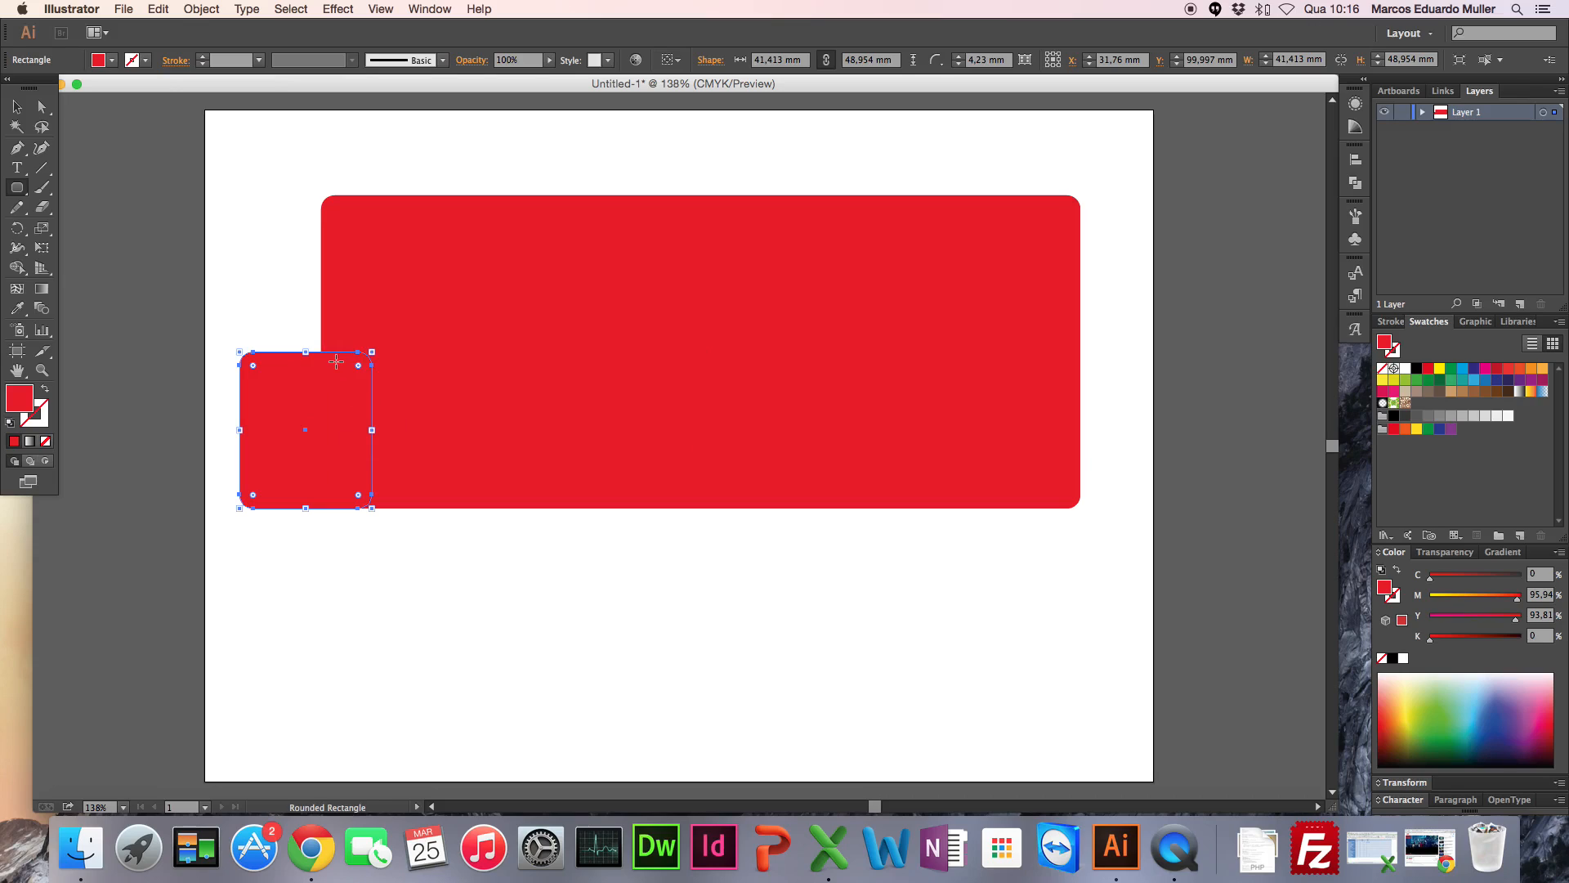
key("super+z")
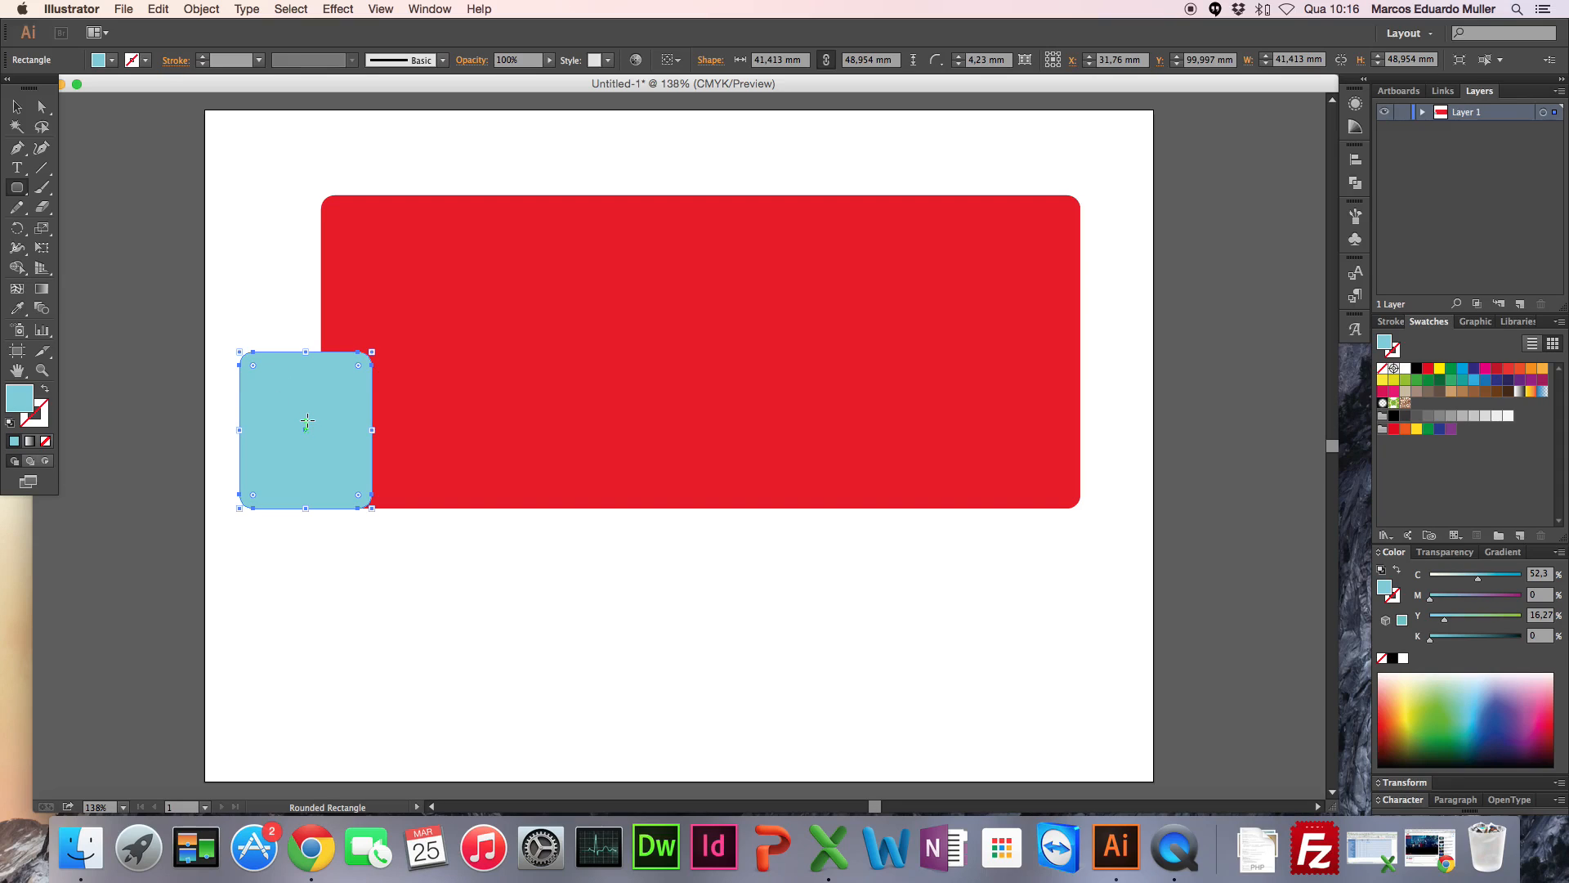
key("super+shift+z")
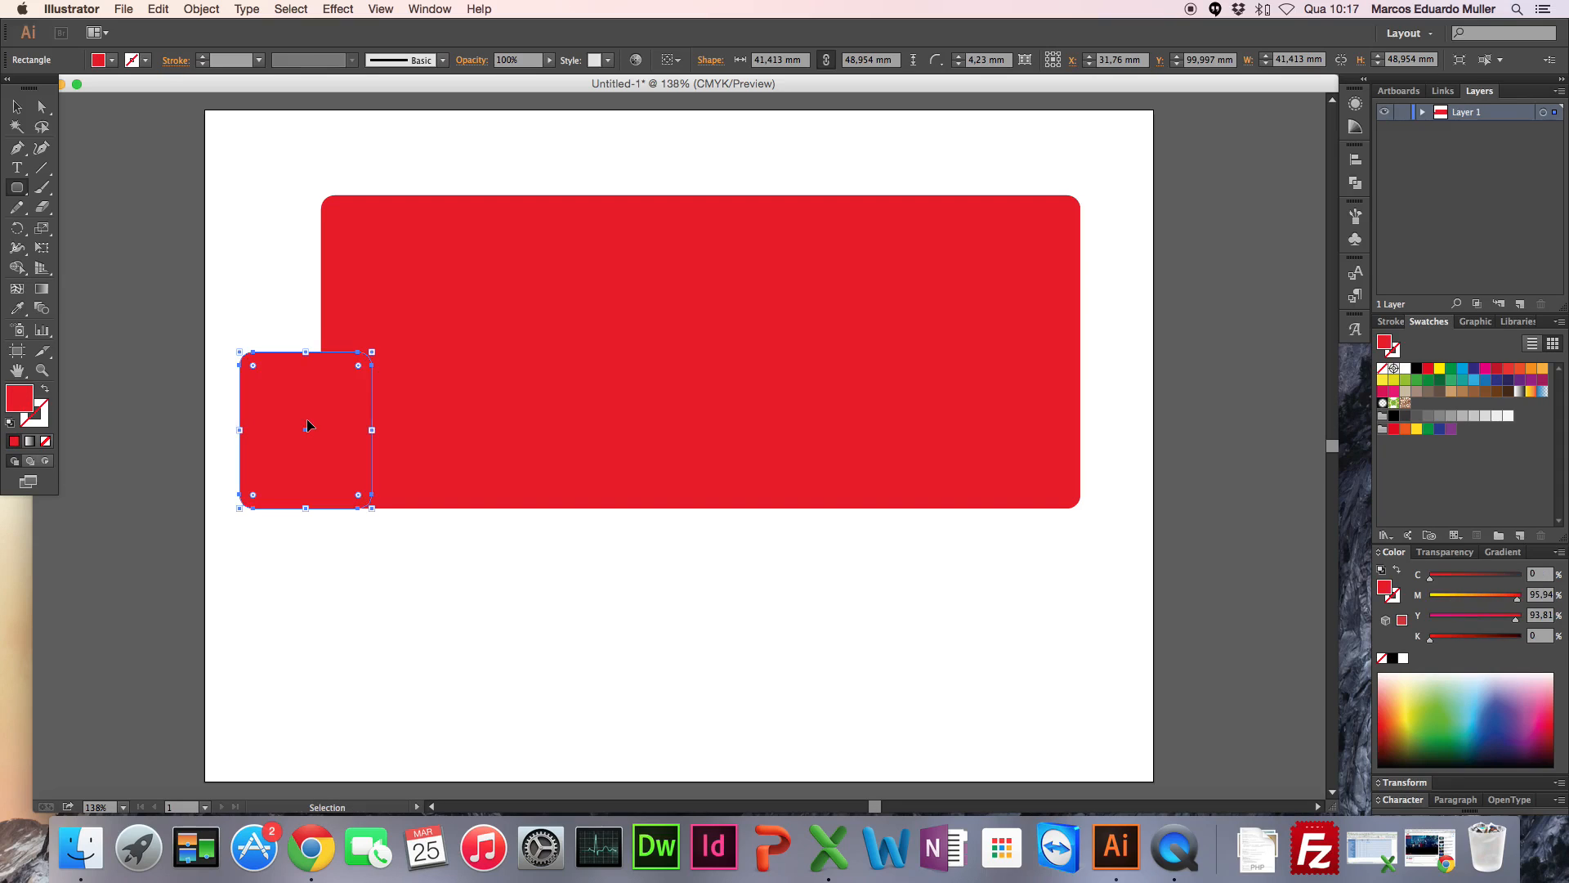
Step: Deselect all shapes and set the fill colour for new shapes to light aqua 88F2E8
left_click(16, 106)
left_click(284, 238)
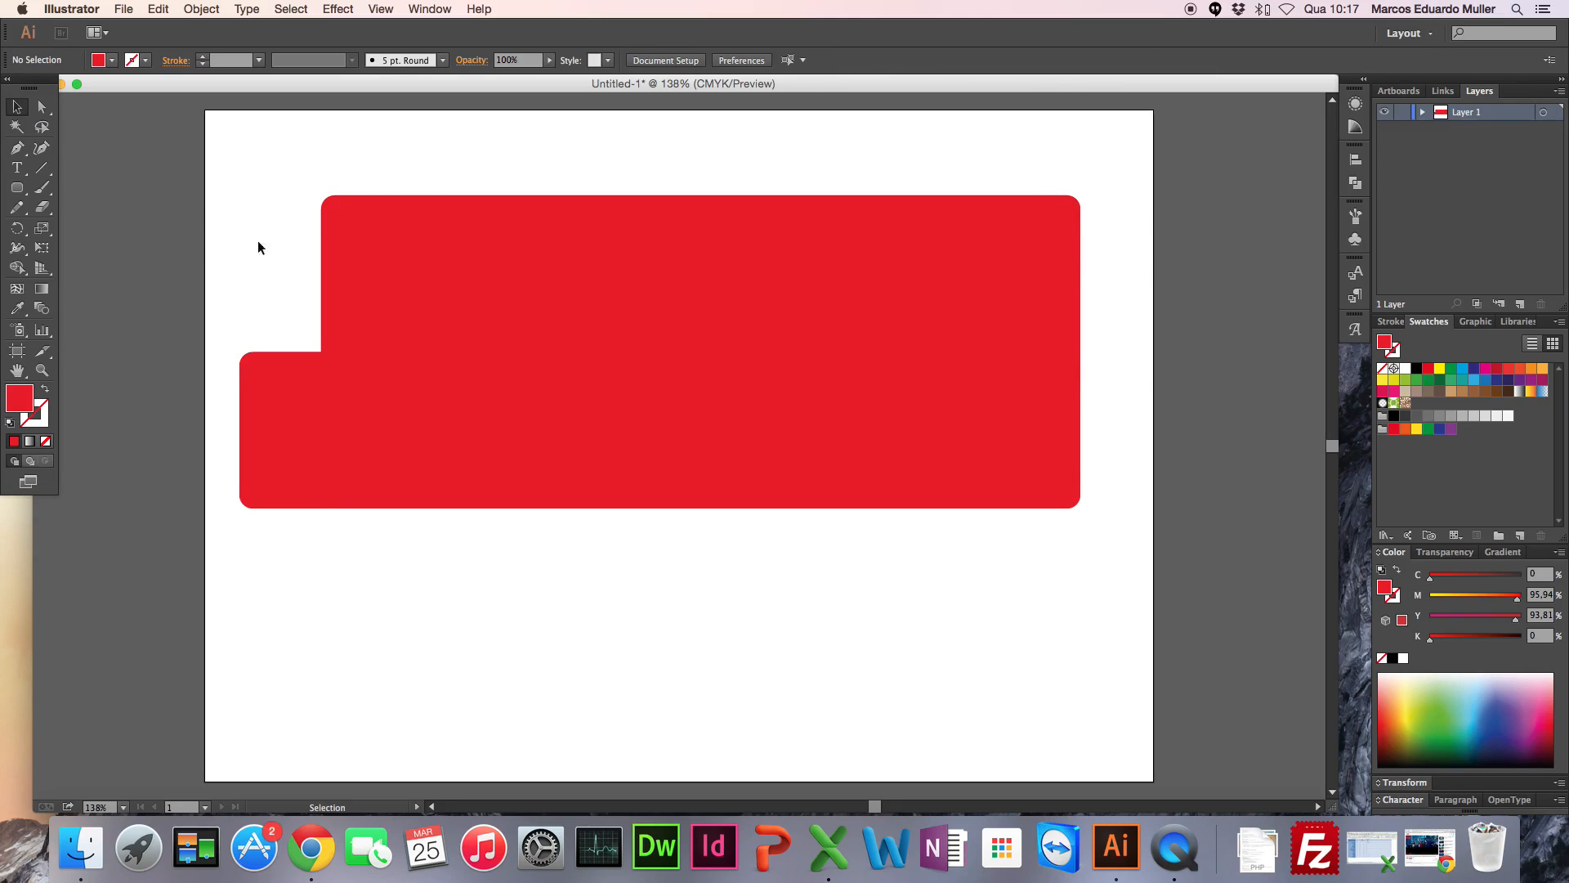
double_click(23, 400)
left_click(808, 426)
left_click(657, 329)
left_click(939, 327)
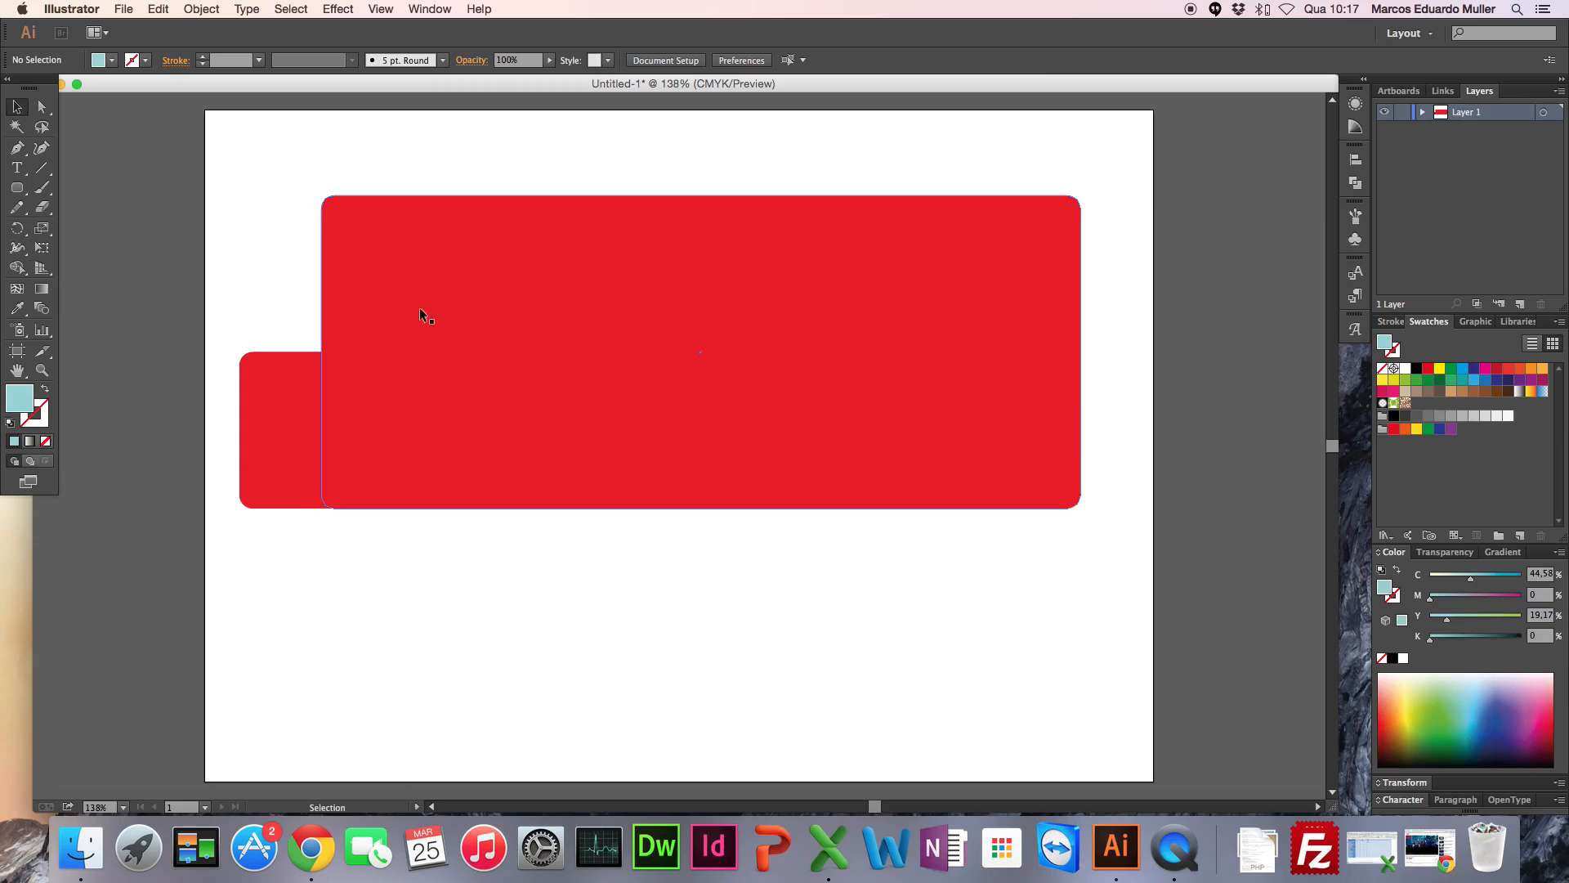
Step: Draw four aqua rounded-rectangle windows across the upper bus body, from about 31 x 43 mm at the front to about 61 x 39 mm at the rear
left_click(16, 187)
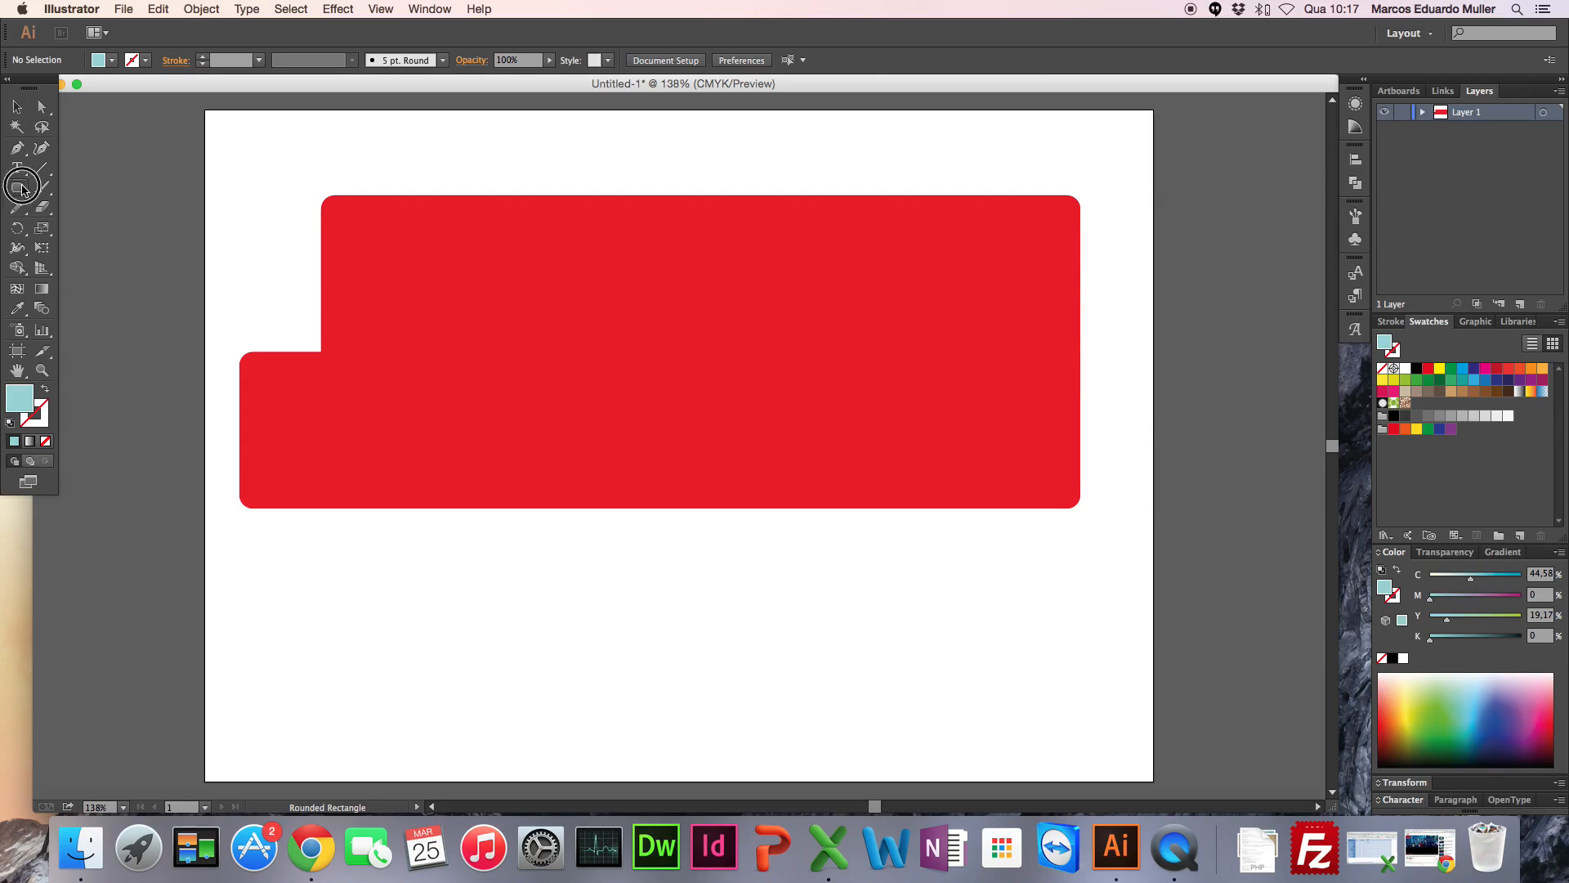
left_click_drag(322, 209, 421, 349)
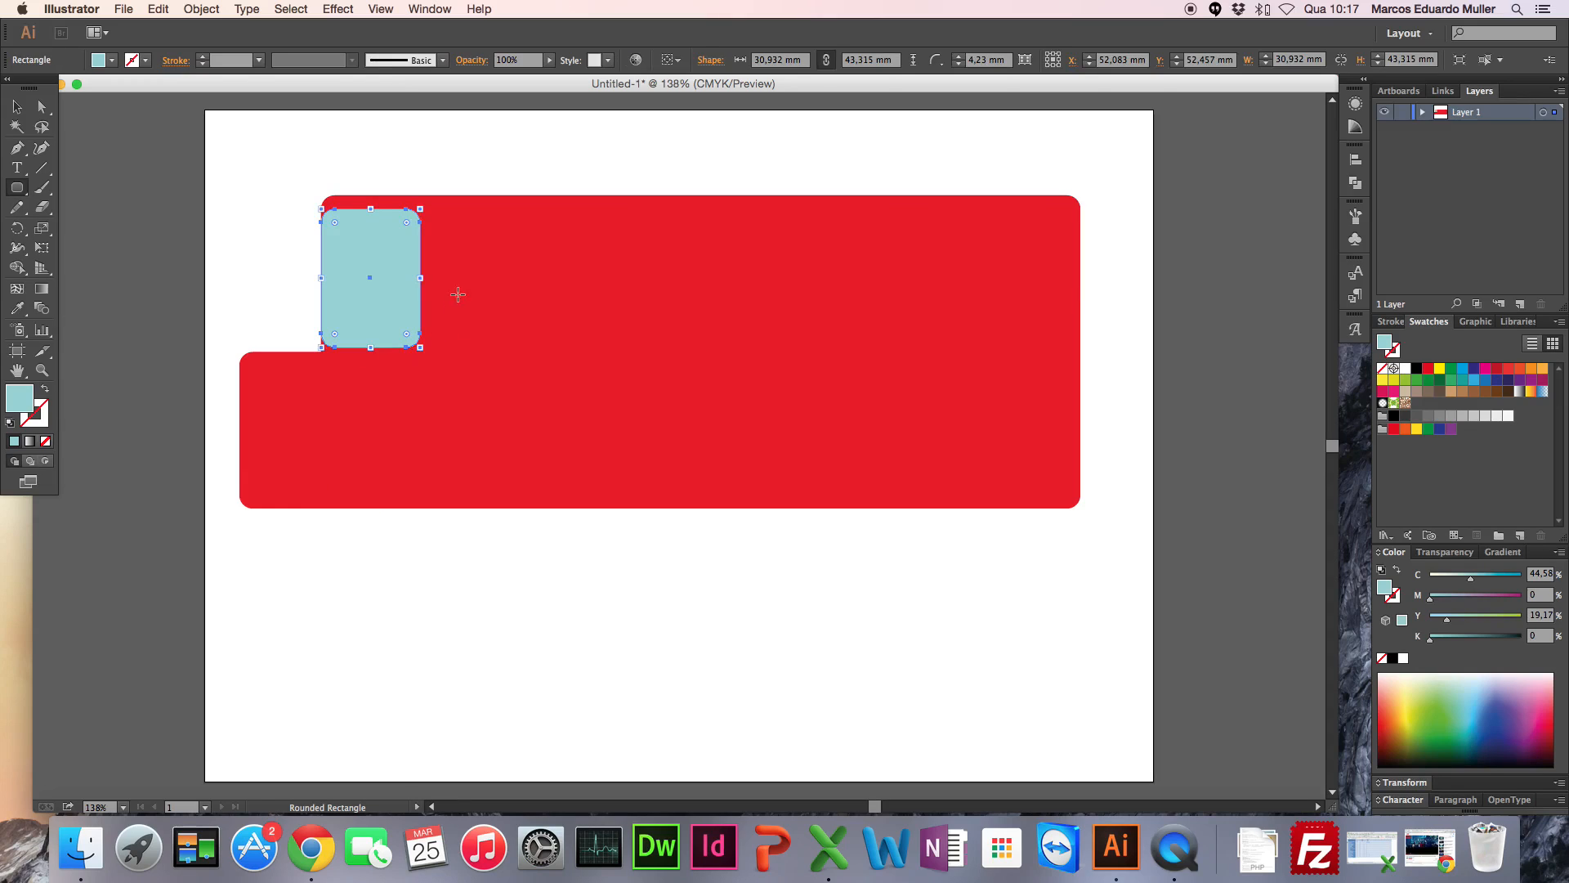
left_click_drag(457, 211, 617, 346)
left_click_drag(670, 215, 841, 342)
left_click_drag(888, 218, 1080, 342)
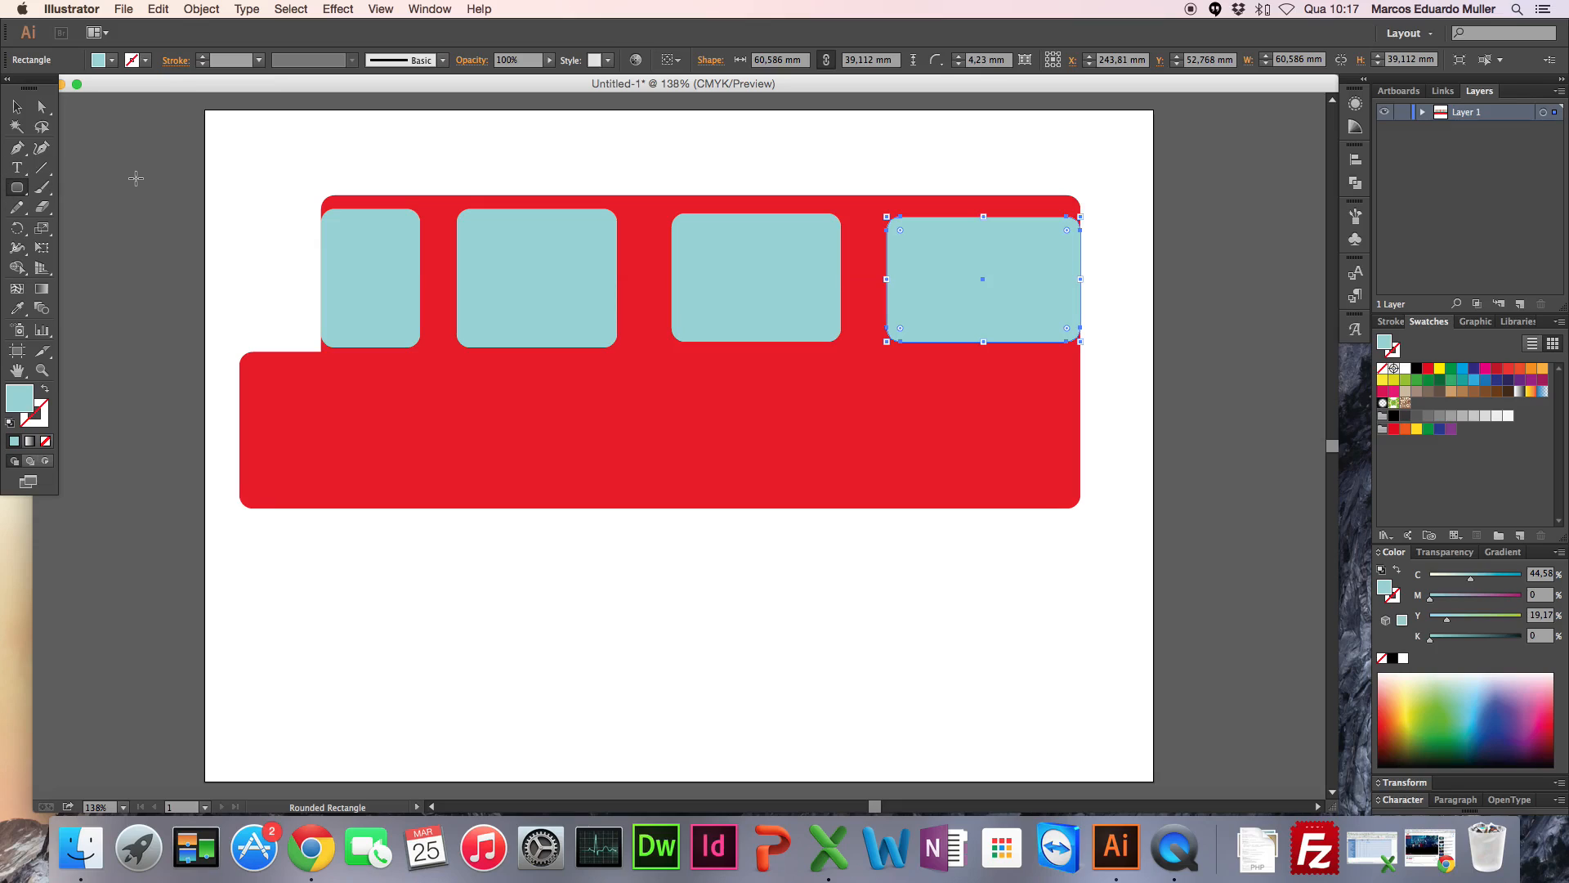
Step: Deselect the last window, activate the Ellipse tool and set the fill to near-black (about C 85, M 73, Y 62, K 92)
left_click(14, 193)
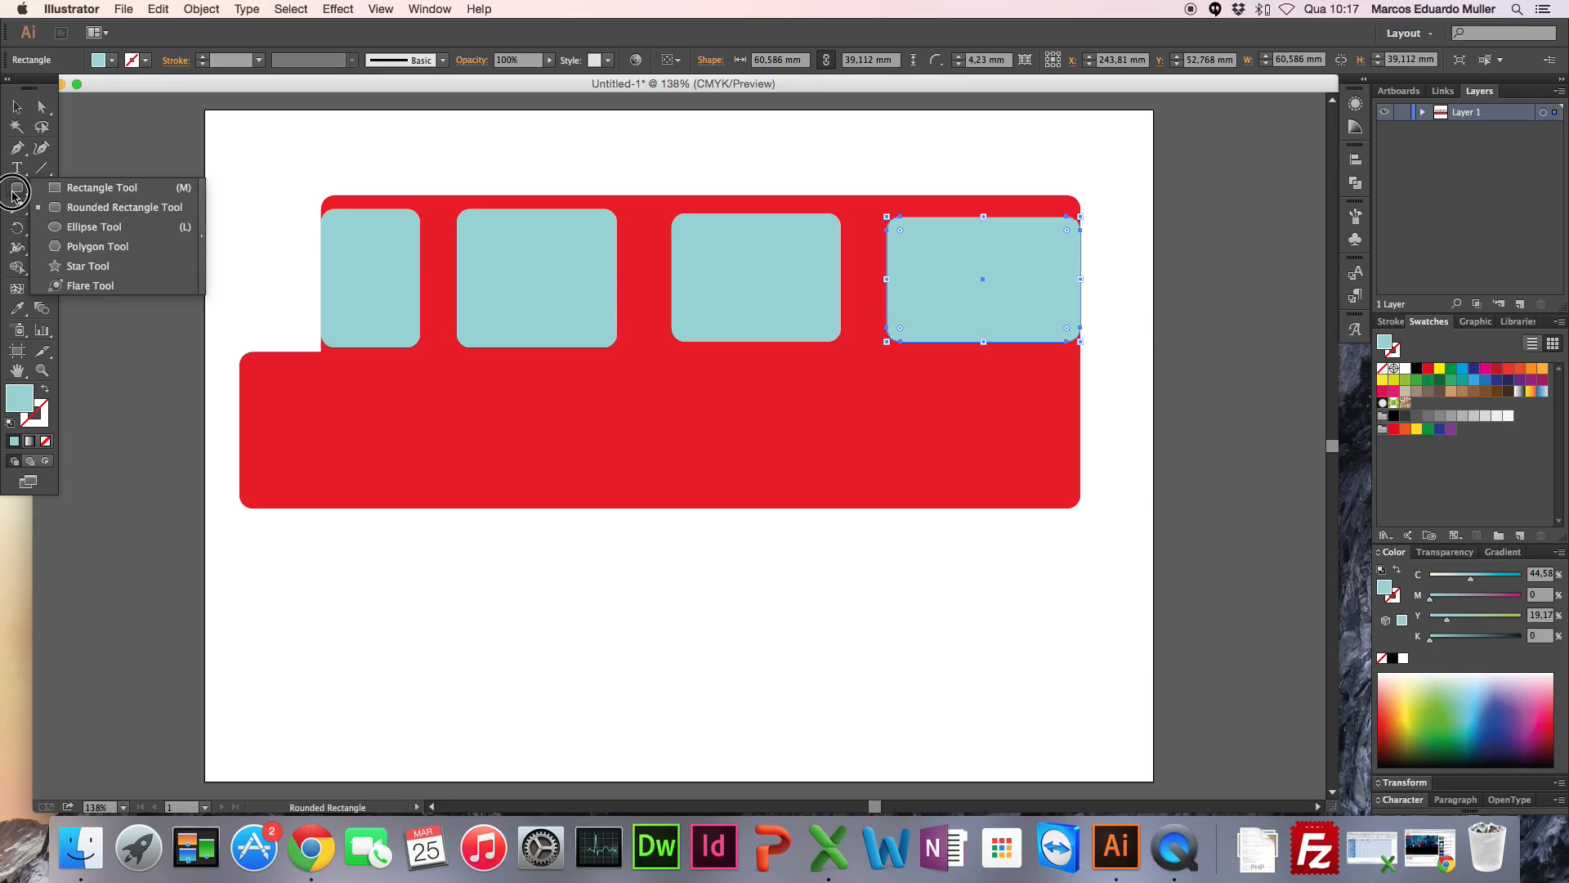
left_click_drag(12, 196, 92, 226)
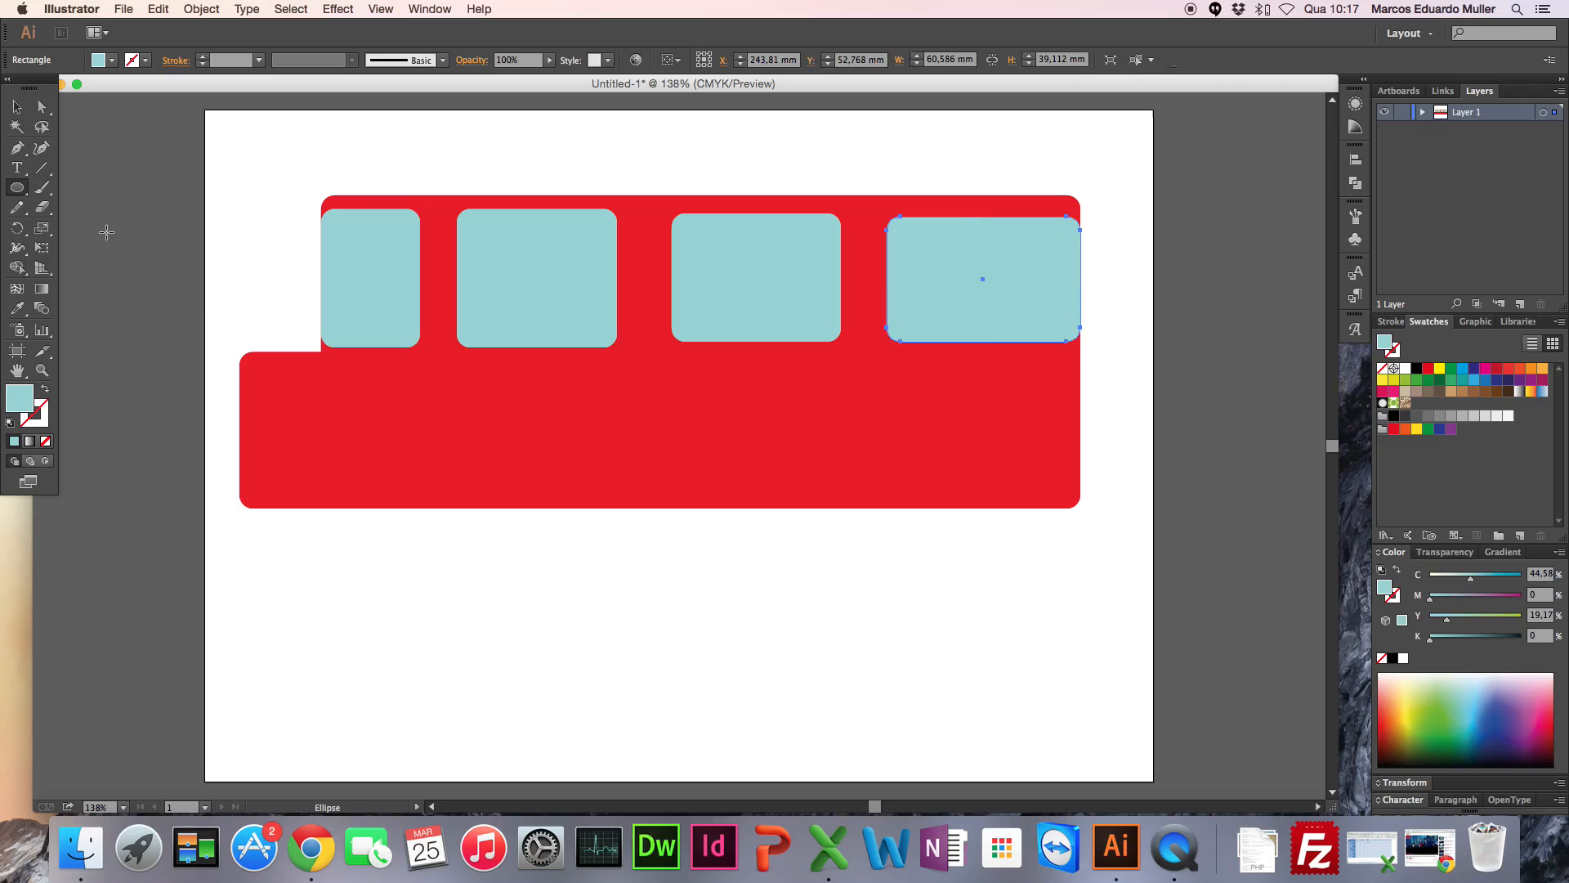
scroll(71, 192, "up", 1)
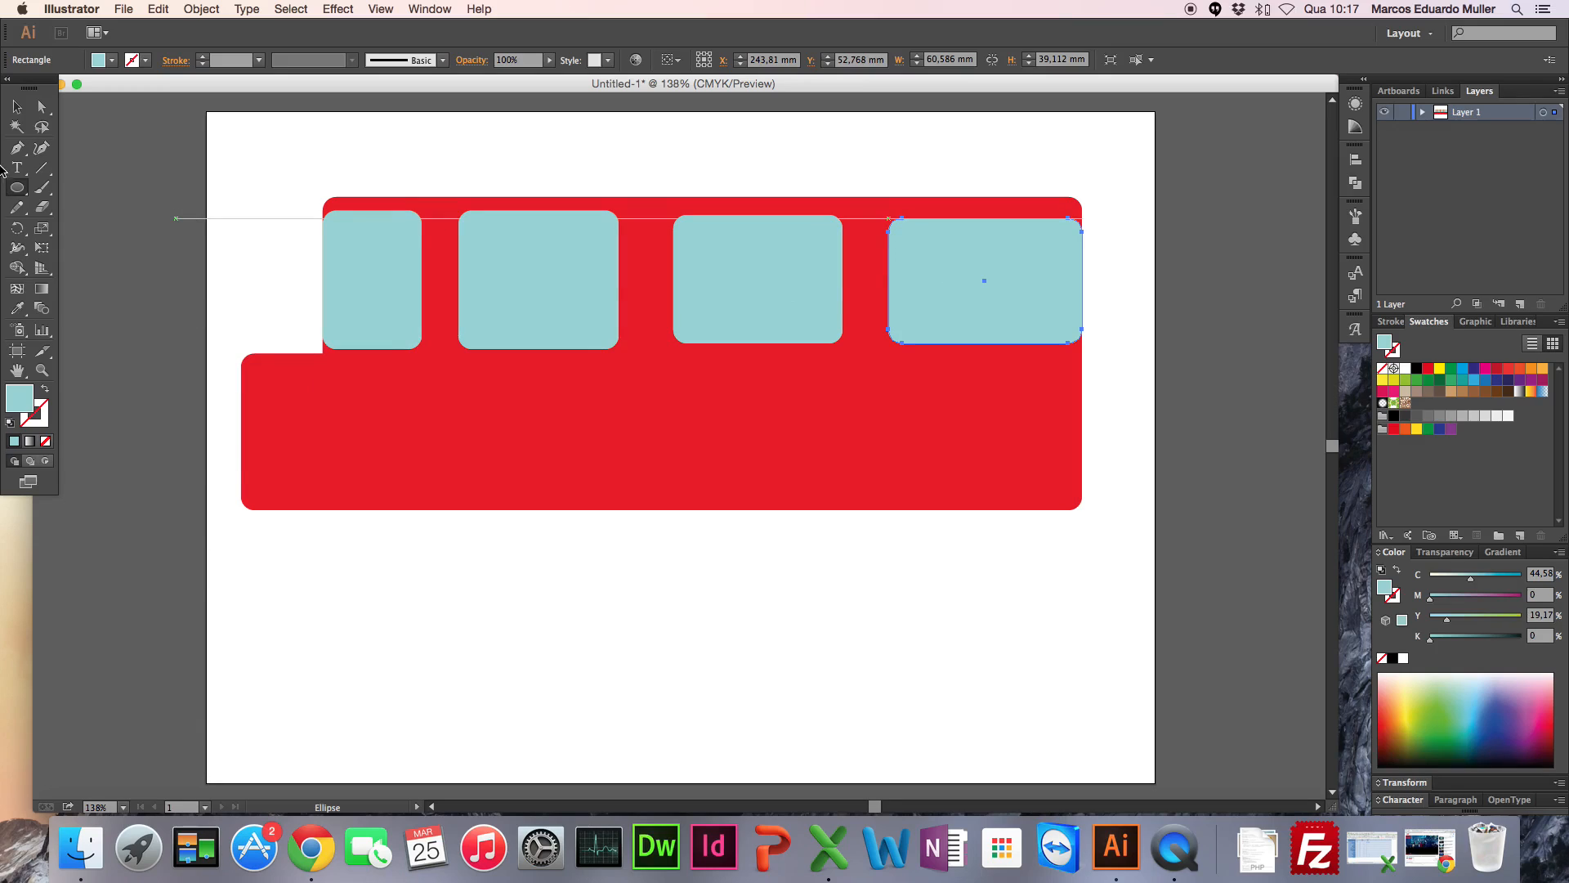
left_click(17, 106)
left_click(116, 245)
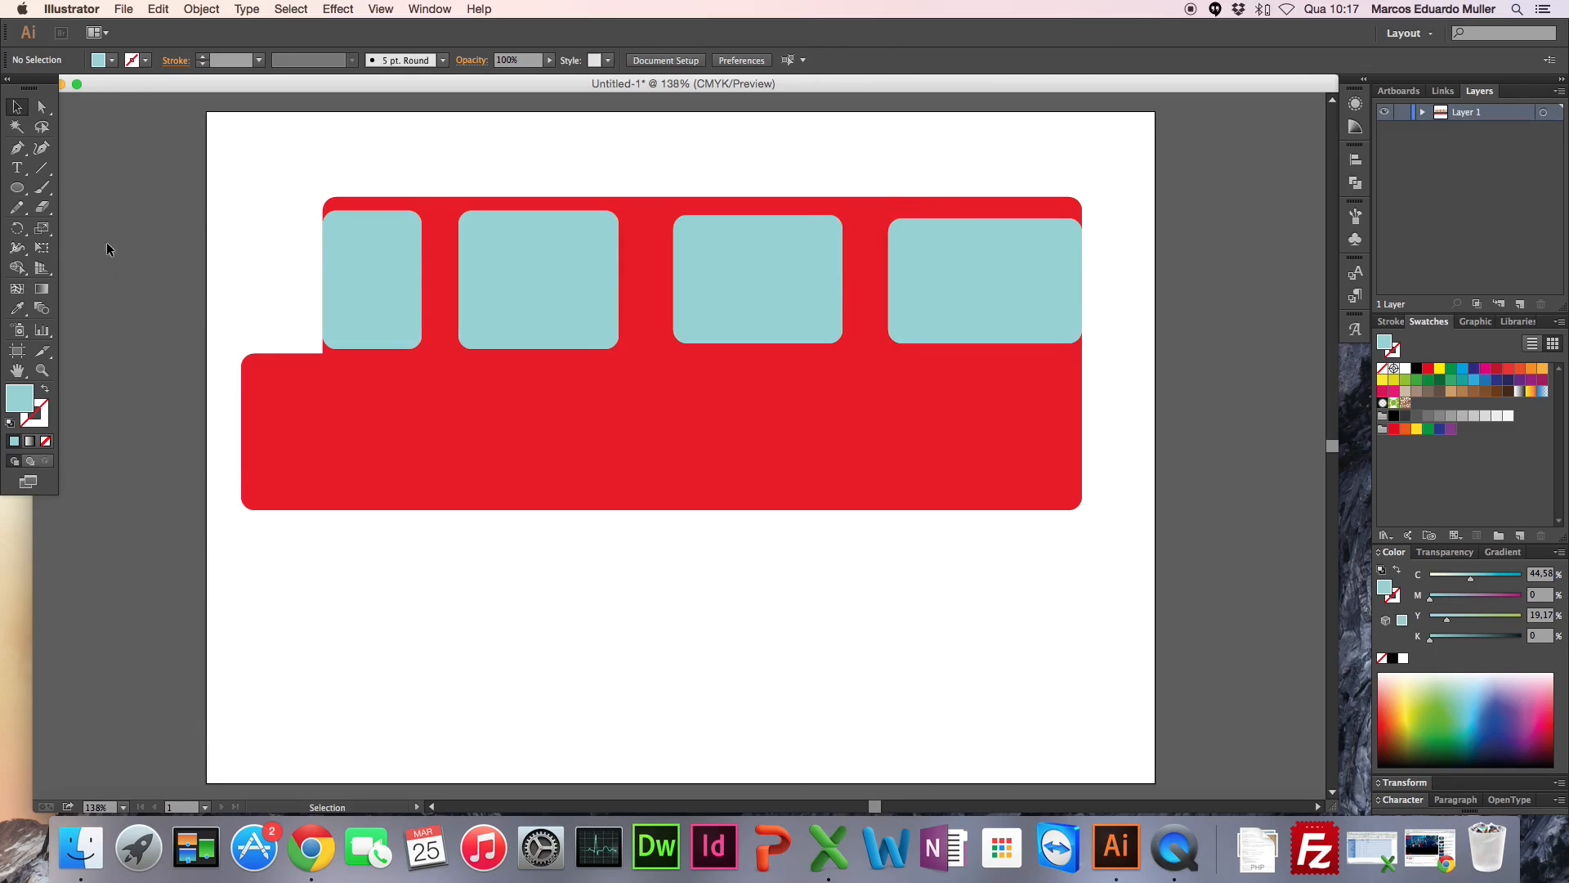
left_click(20, 192)
double_click(20, 399)
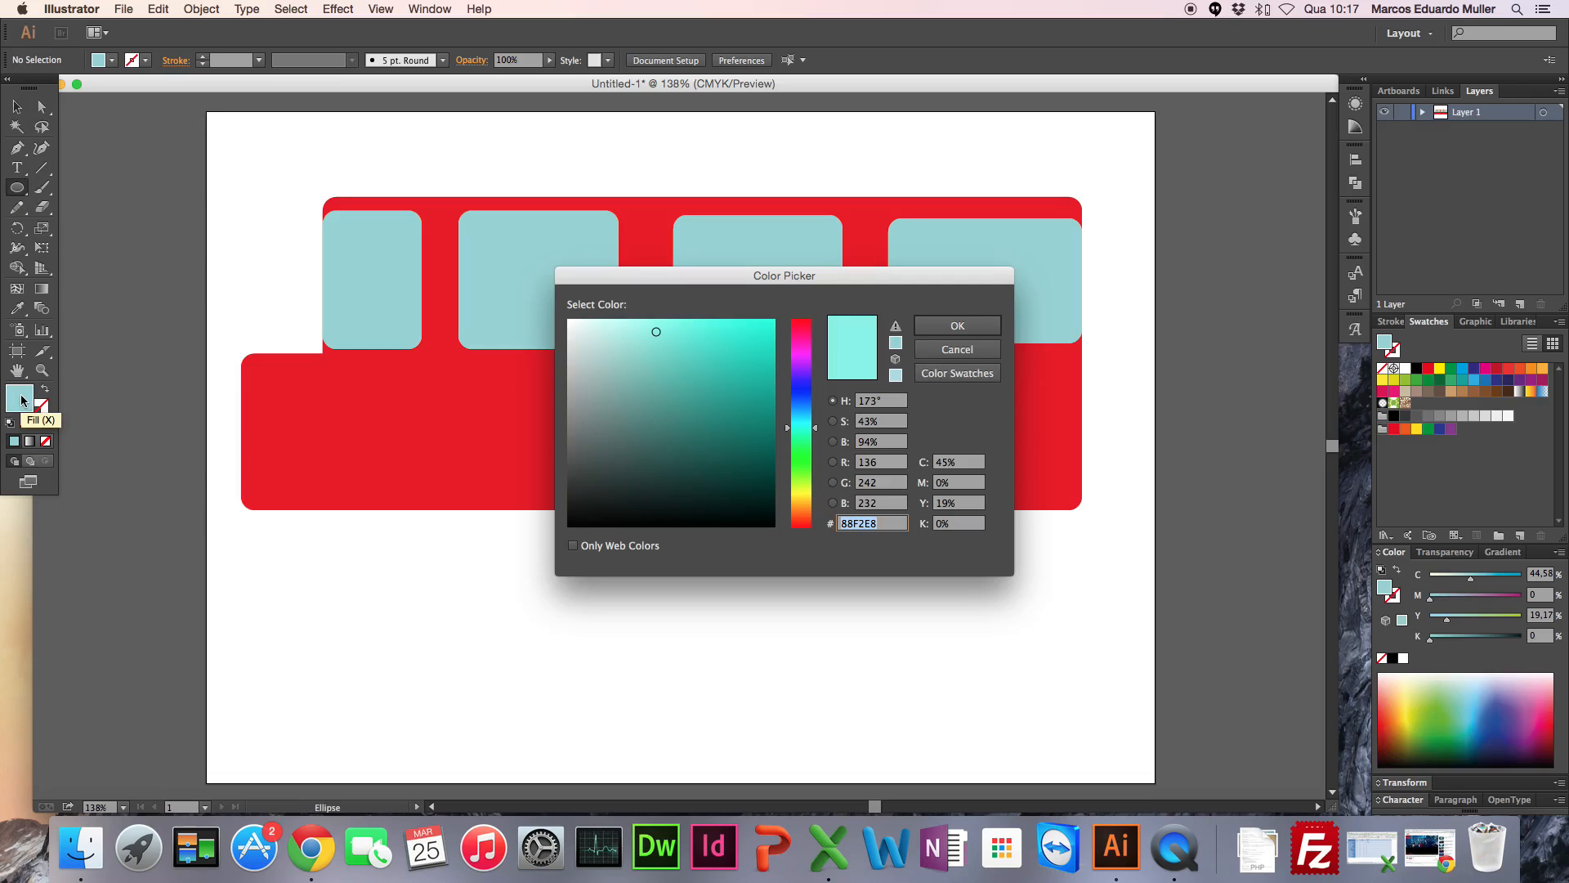
left_click(725, 490)
left_click_drag(678, 504, 608, 517)
left_click(946, 327)
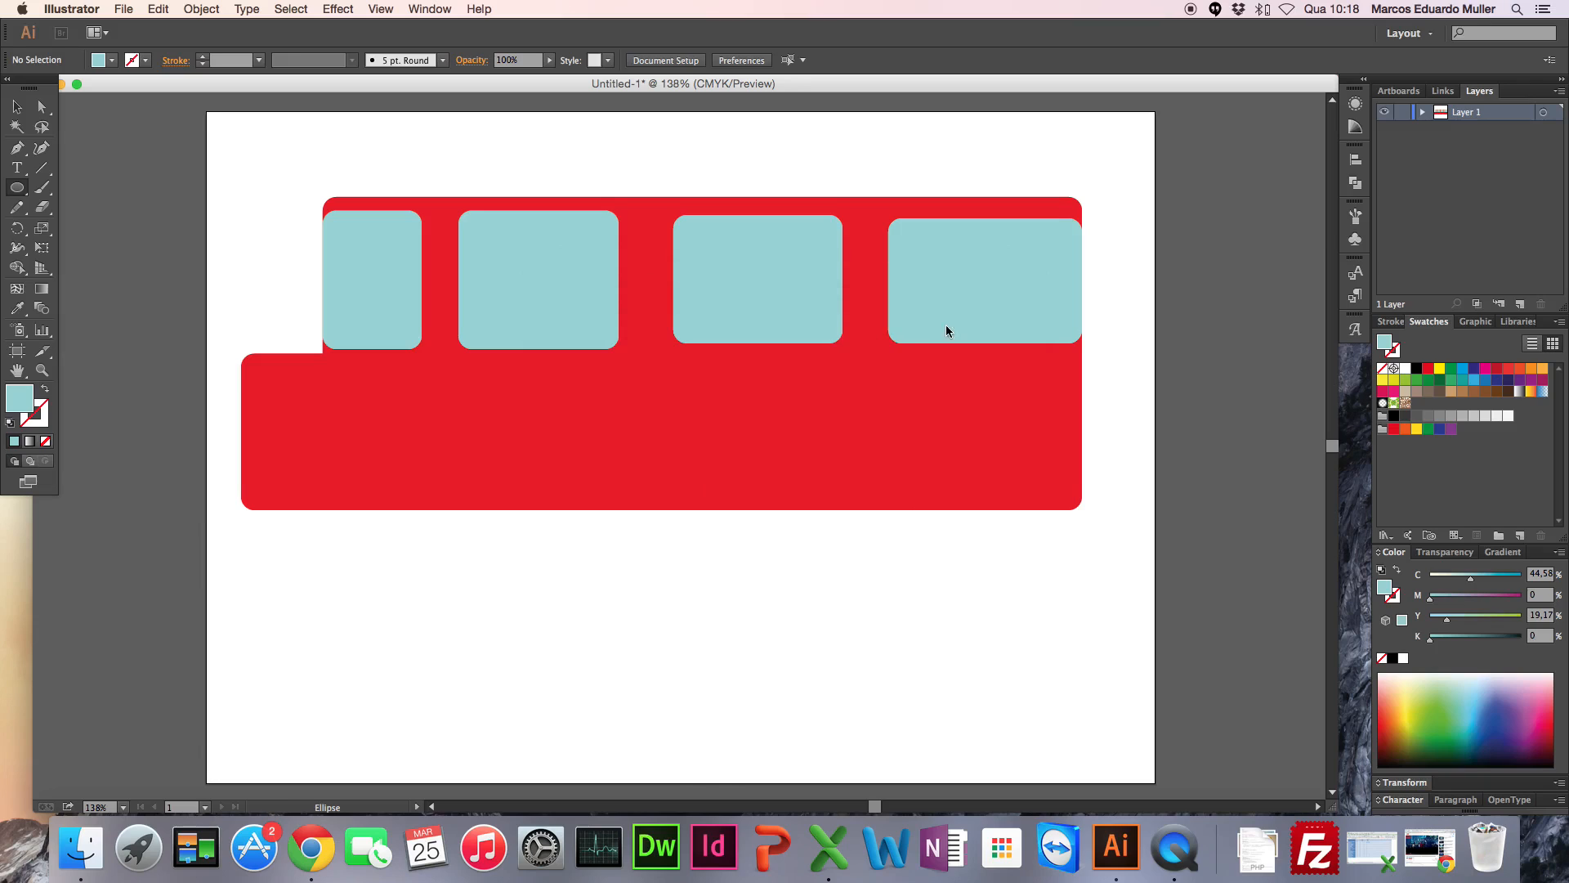
Step: Draw two black circular wheels about 42 mm in diameter on the body's lower edge and nudge the rear one down to about Y 128.4 mm
left_click_drag(297, 464, 429, 591)
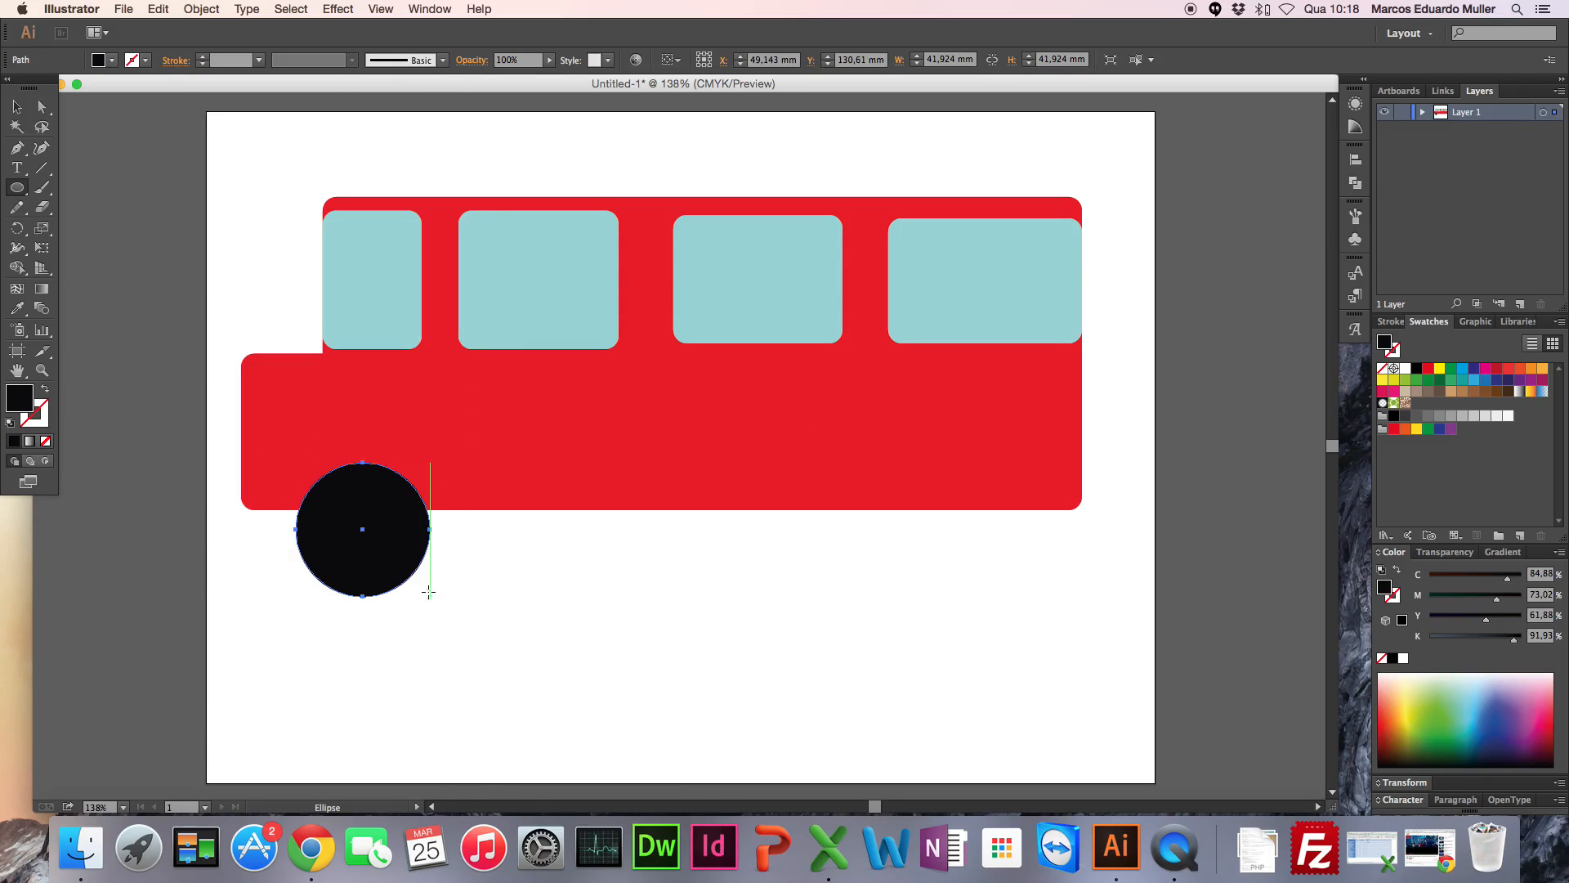
left_click_drag(904, 449, 1038, 572)
key("Down")
key("Down")
key("Down")
key("Down")
key("Down")
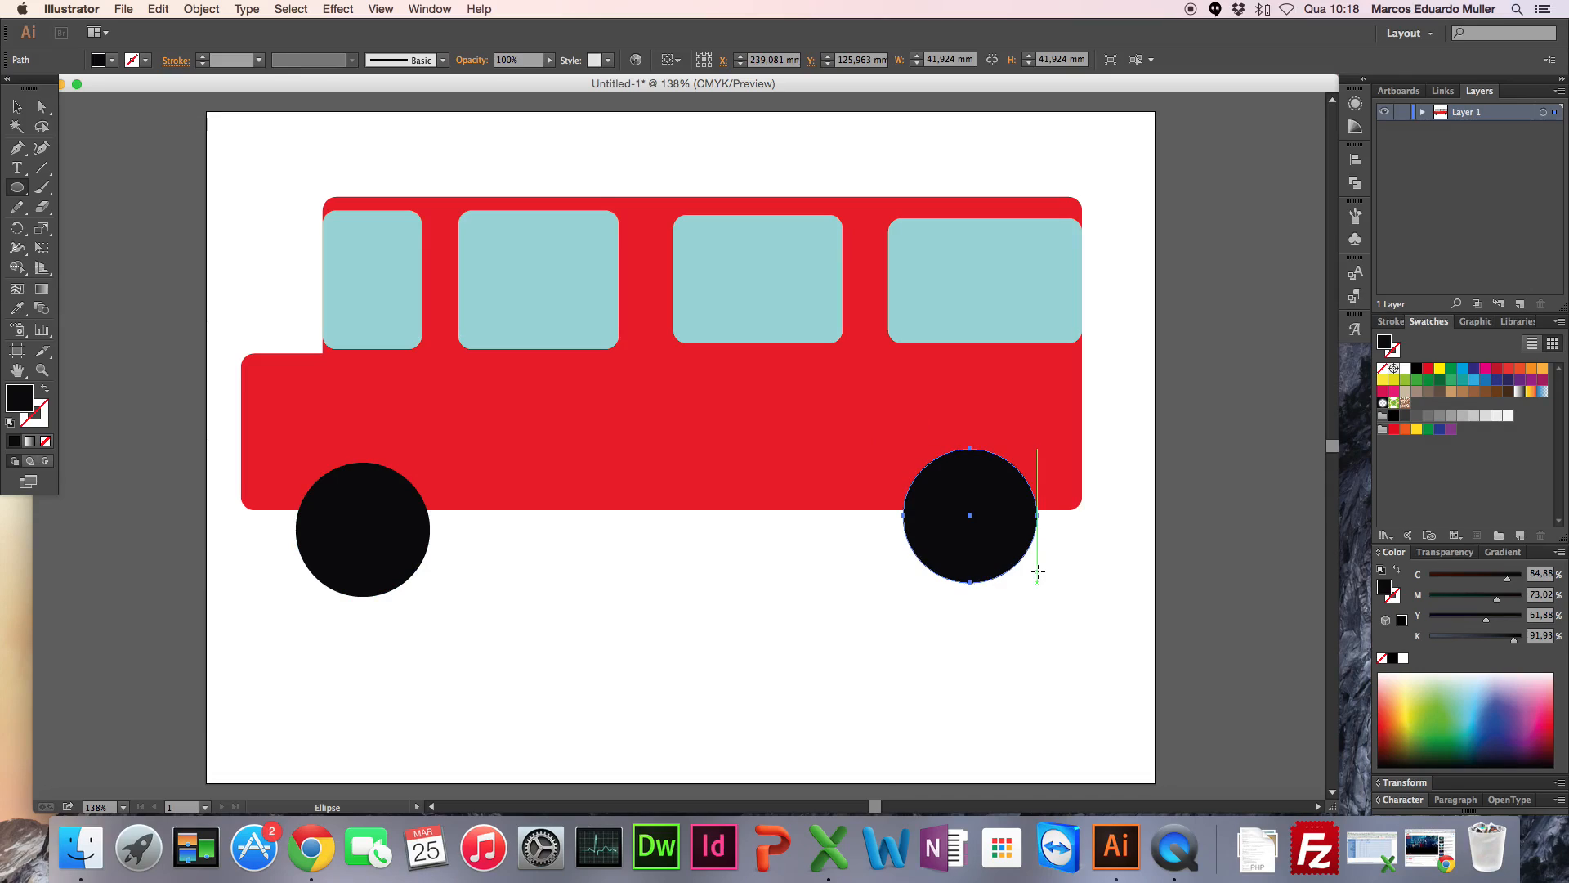
key("Down")
key("Down")
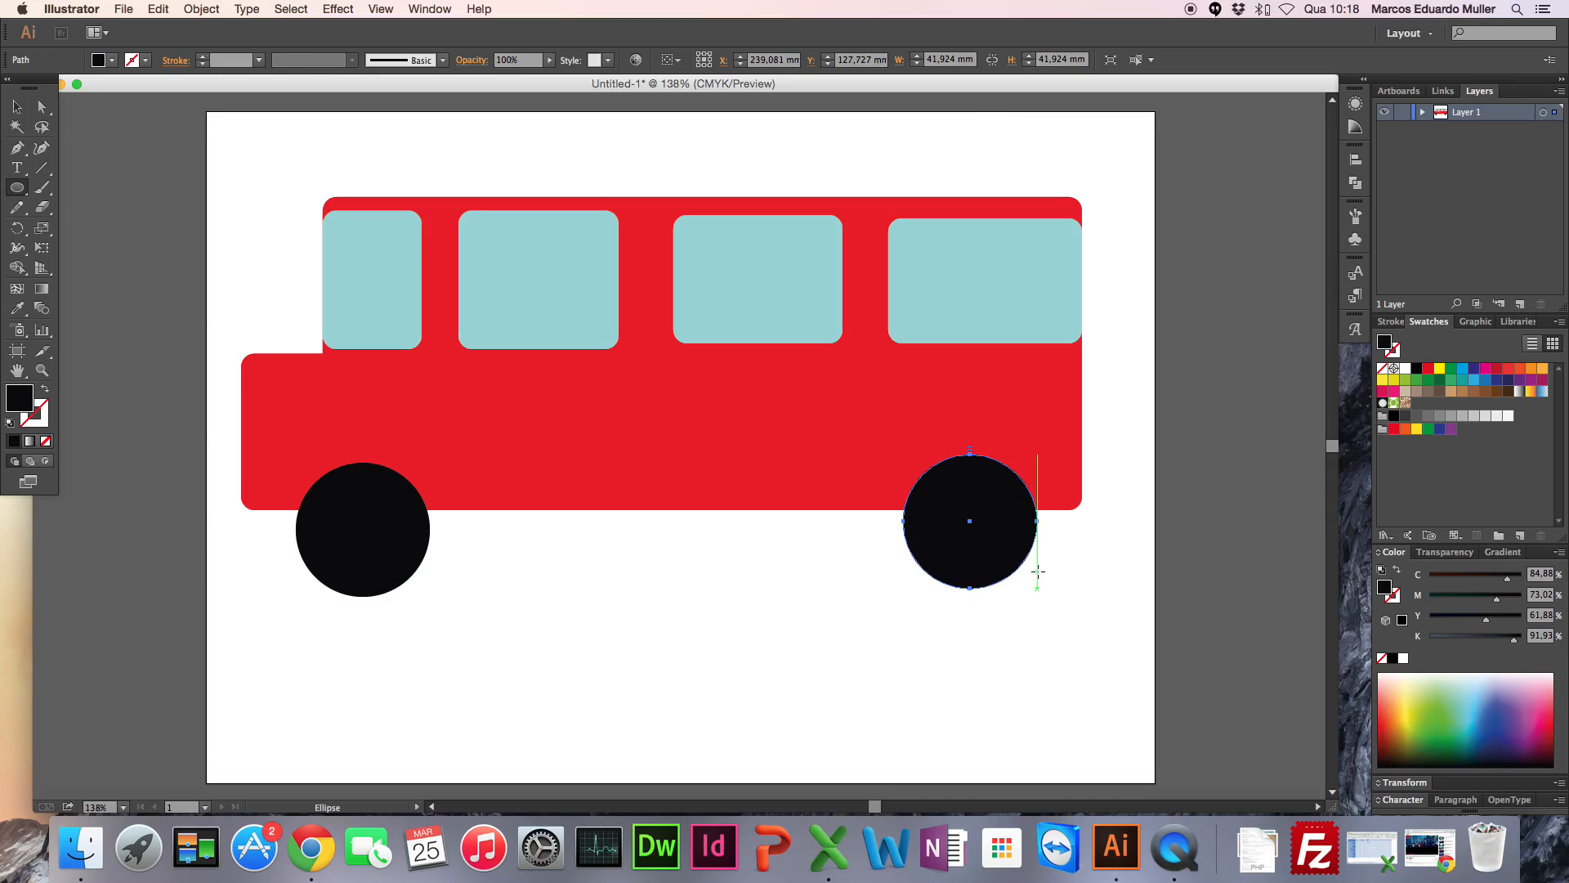
scroll(187, 520, "right", 1)
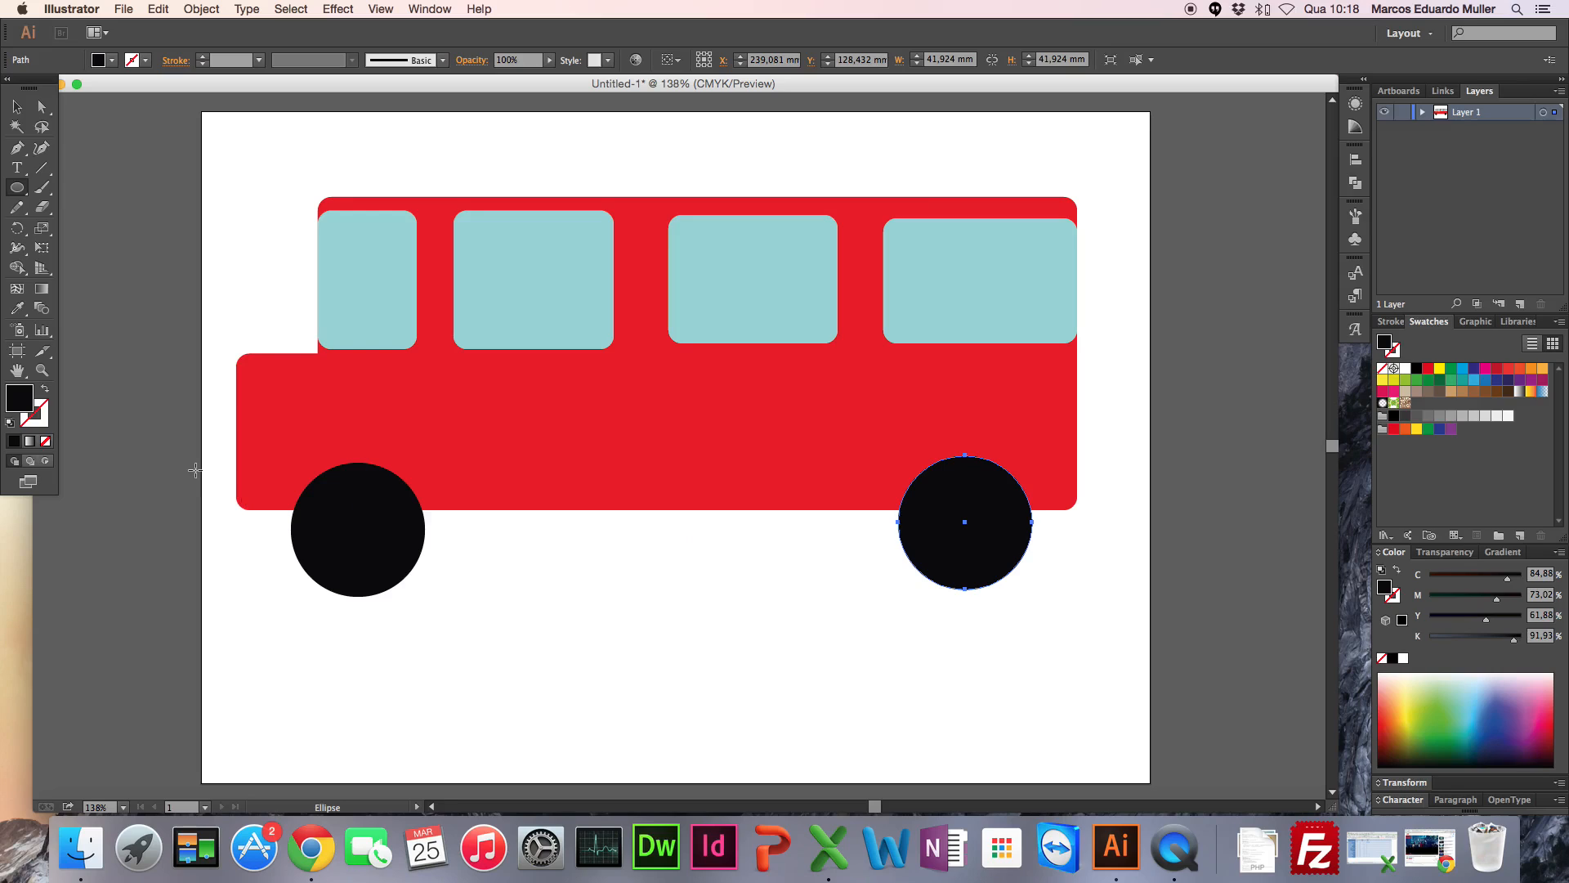
Step: Draw two grey circular hubs (about C 36, M 27, Y 28, K 7), each about 15 mm in diameter, at the centres of the black wheels
left_click(16, 107)
left_click(158, 205)
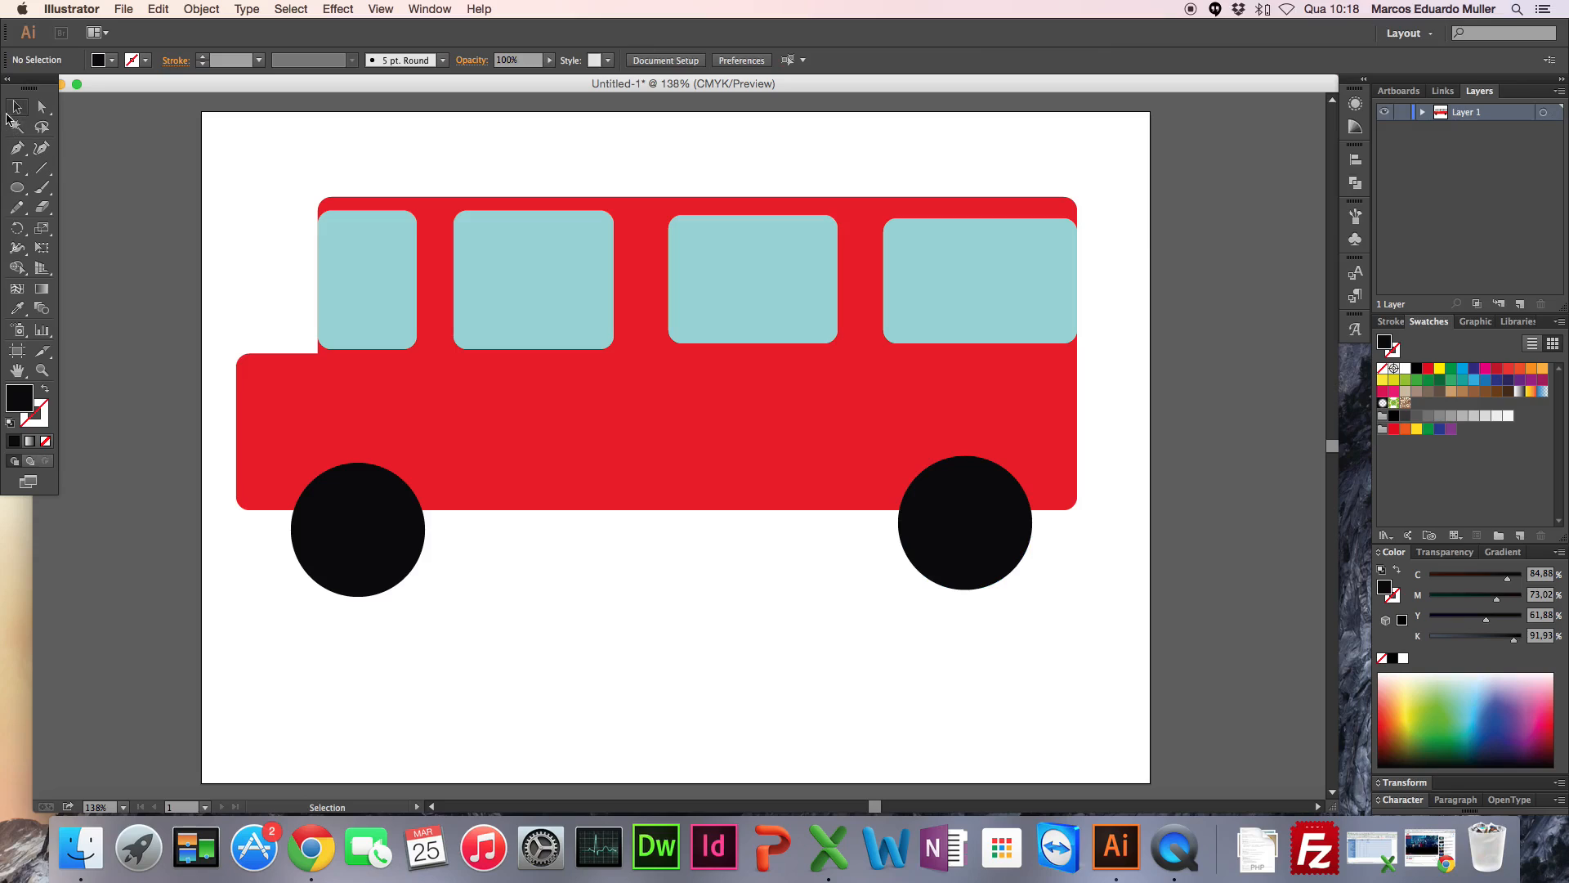
left_click(18, 188)
double_click(20, 399)
left_click_drag(603, 353, 574, 385)
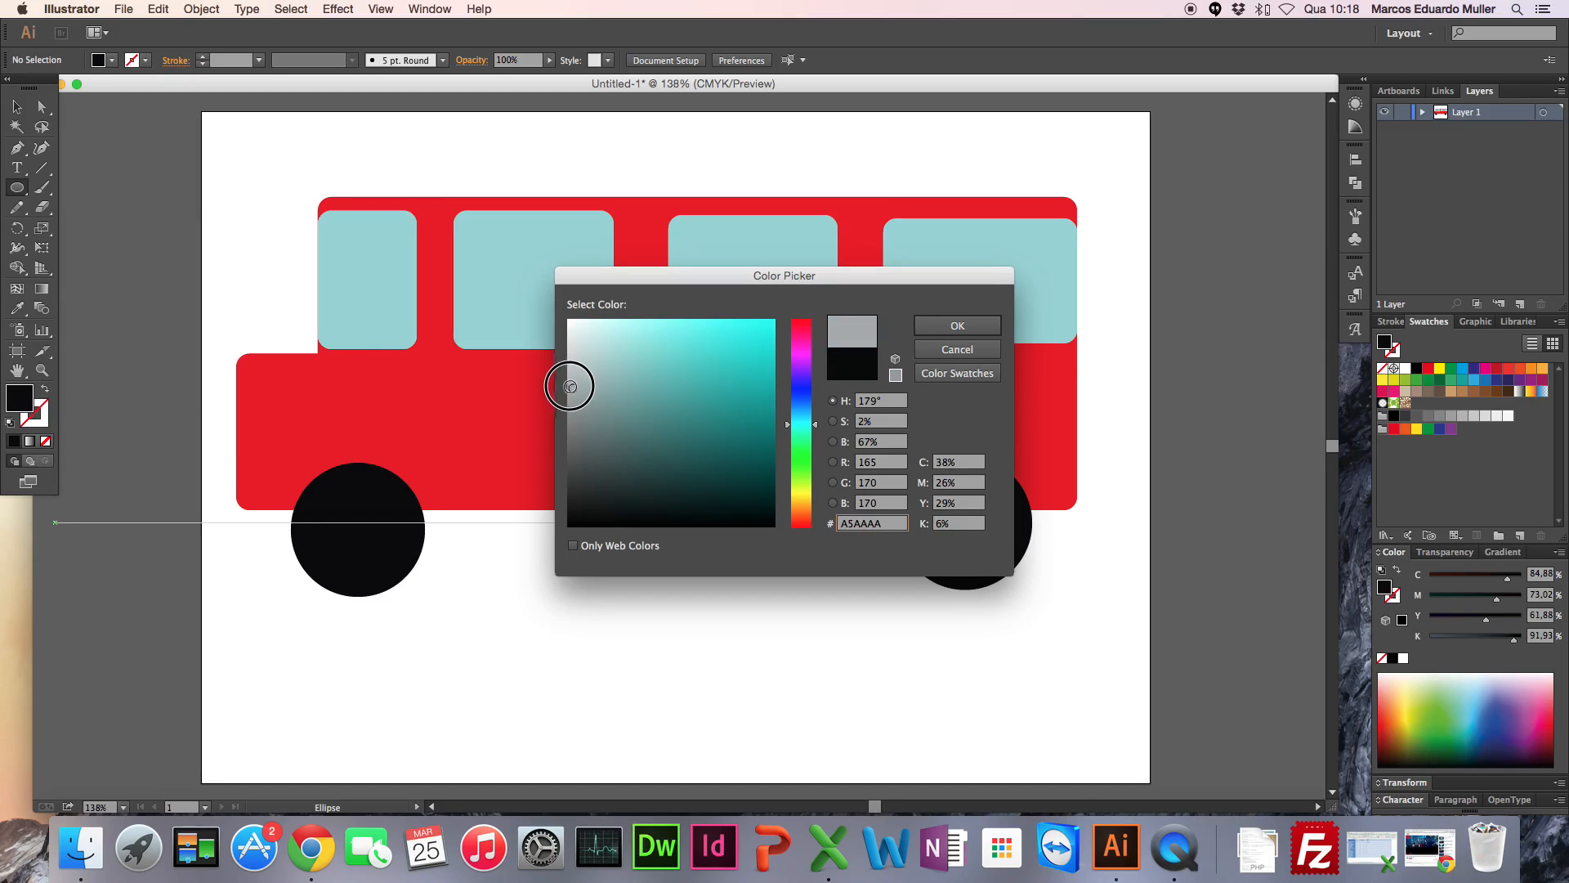
left_click(973, 325)
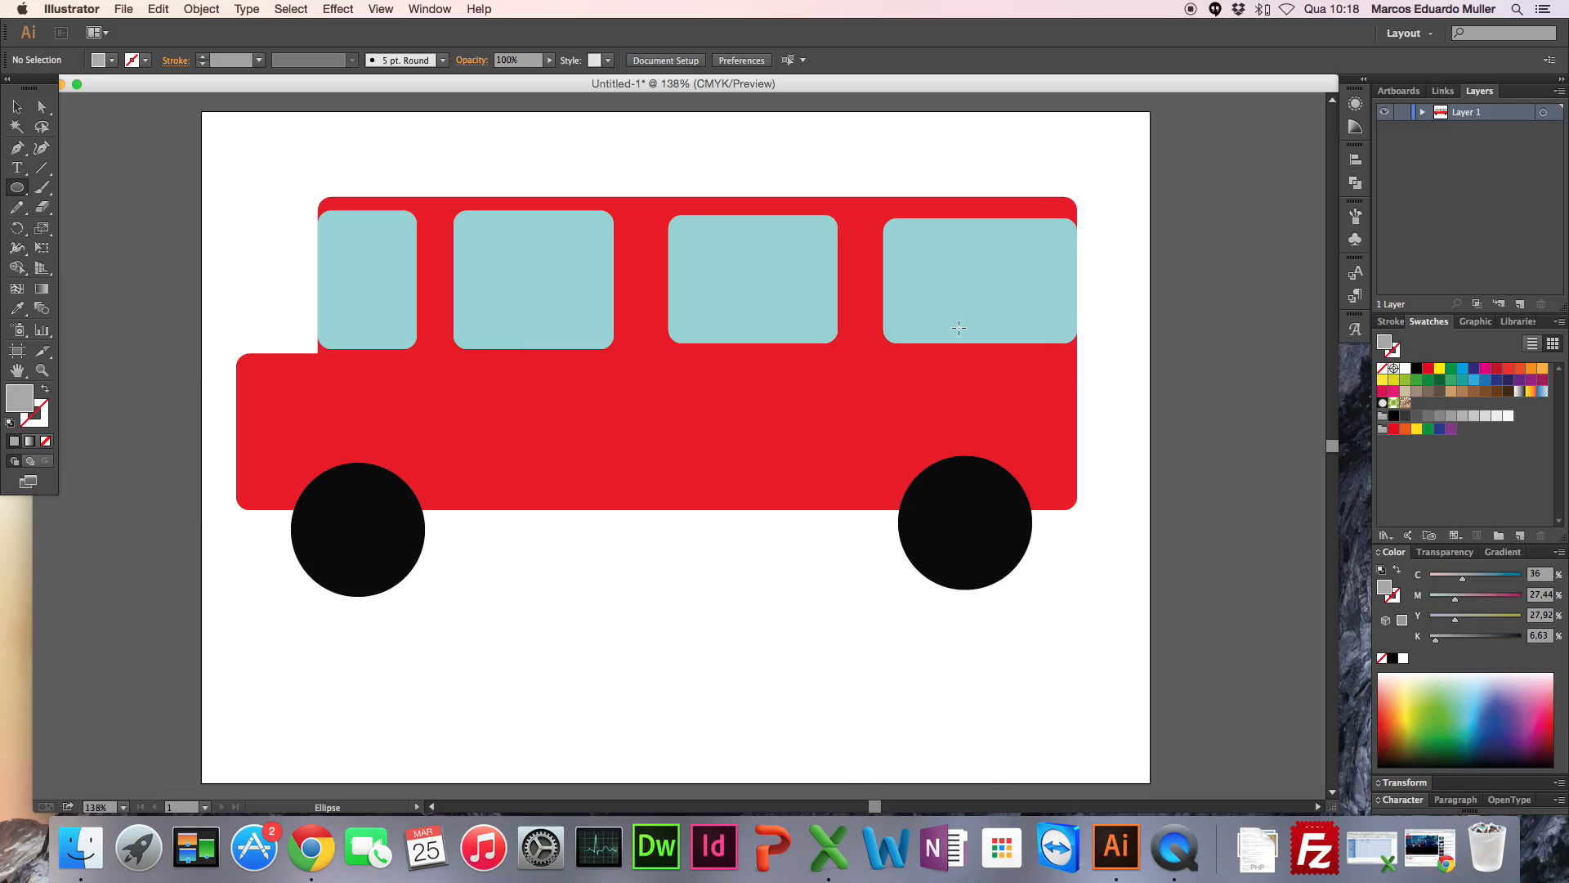
left_click_drag(336, 504, 385, 553)
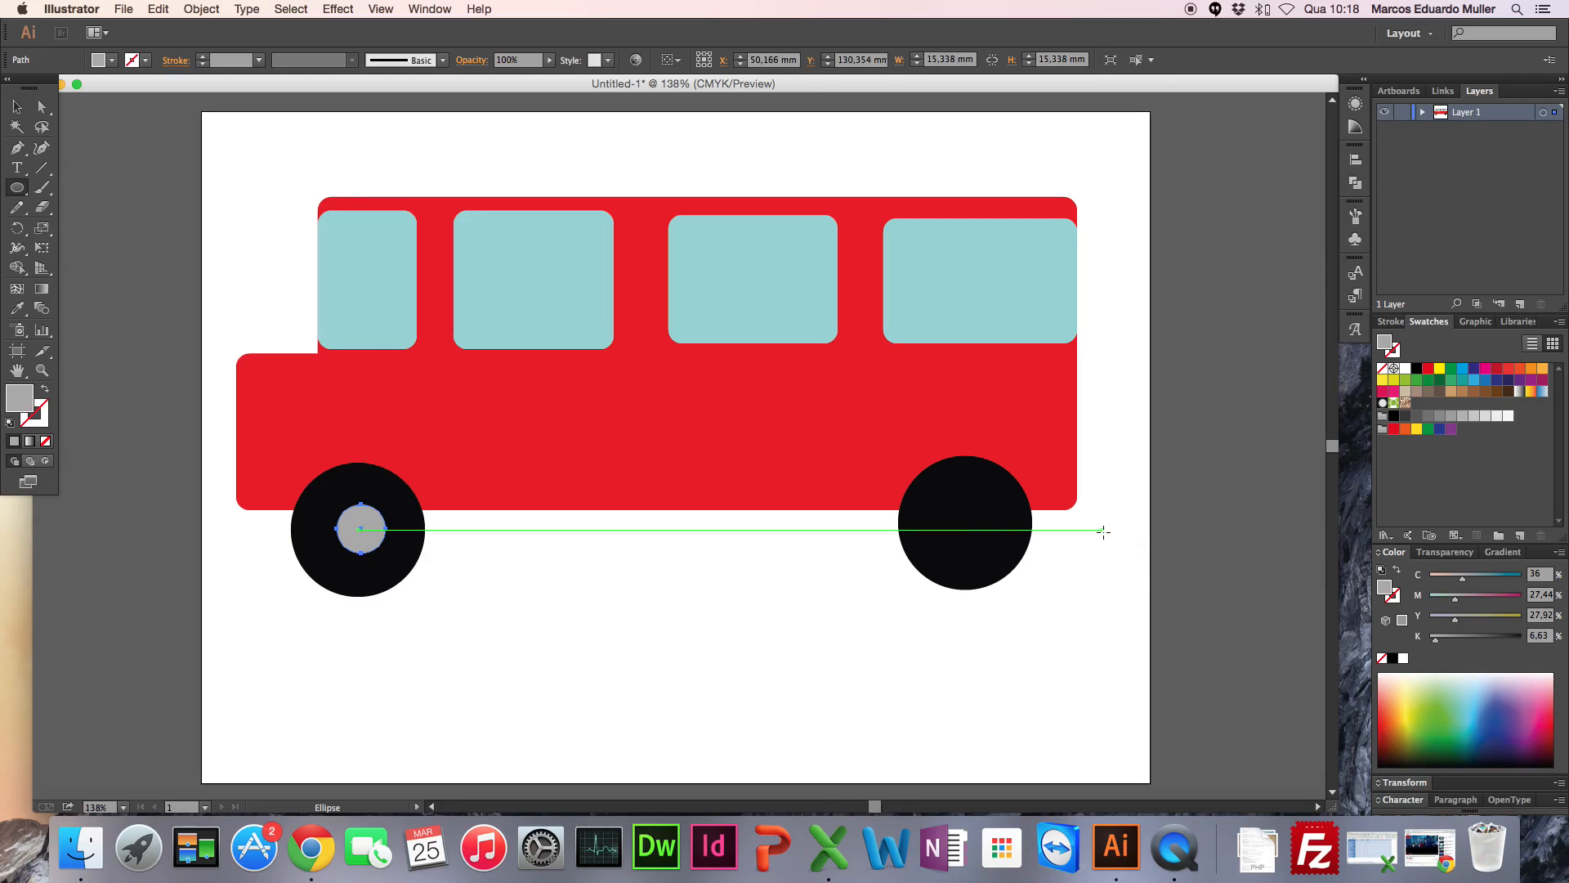
left_click_drag(943, 500, 993, 544)
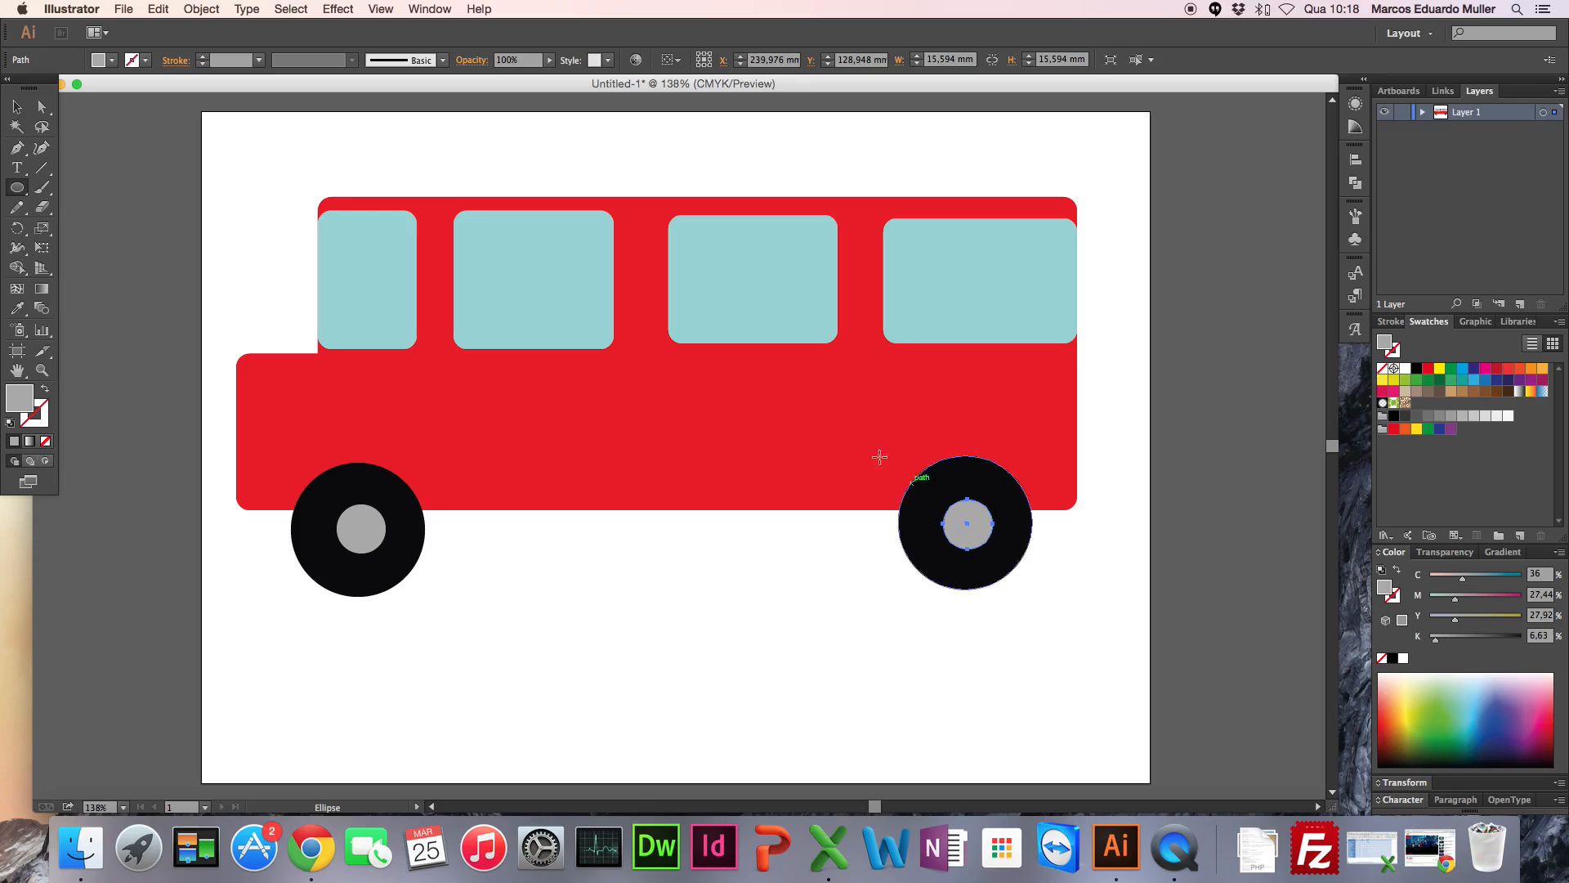
Step: Undo a first freehand hexagon and create a grey three-sided polygon with a radius of 38.8542 mm between the wheels
left_click(18, 190)
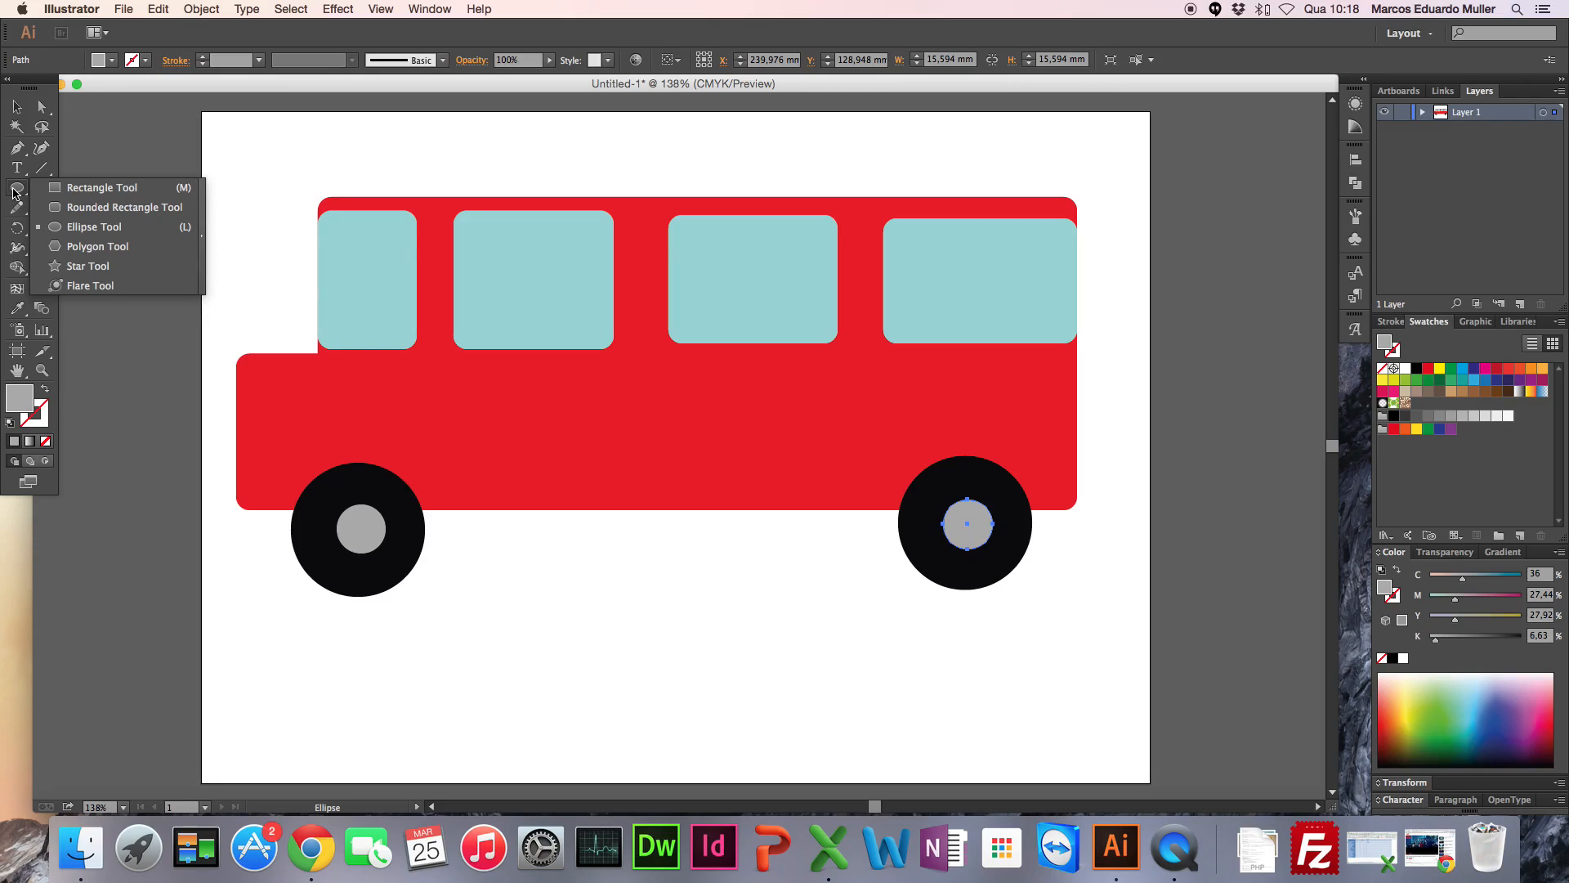
left_click(87, 248)
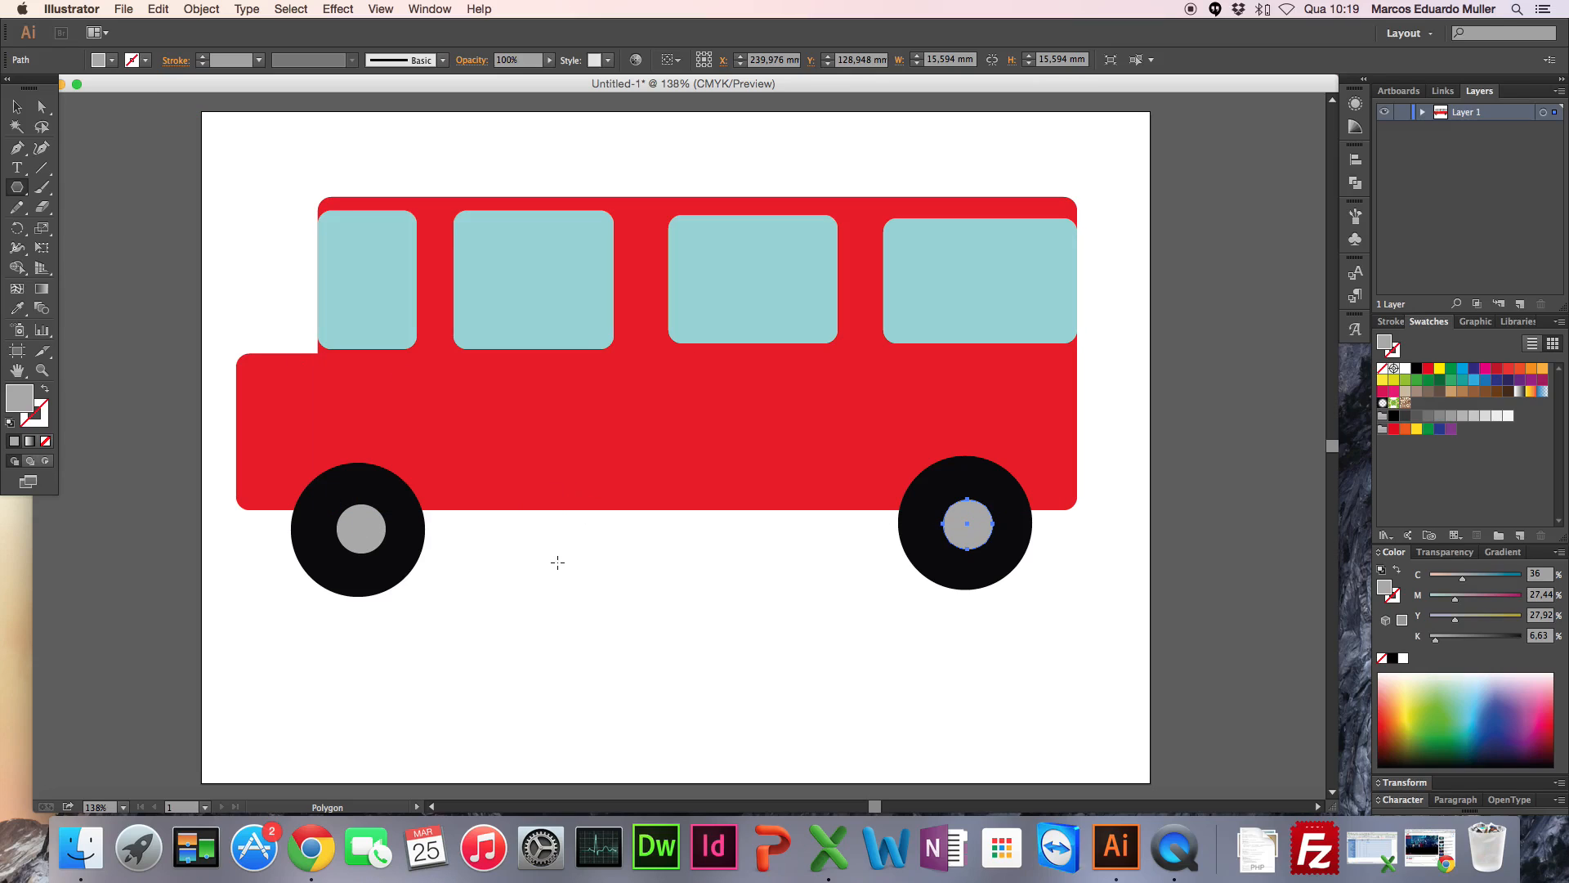
left_click_drag(543, 561, 646, 630)
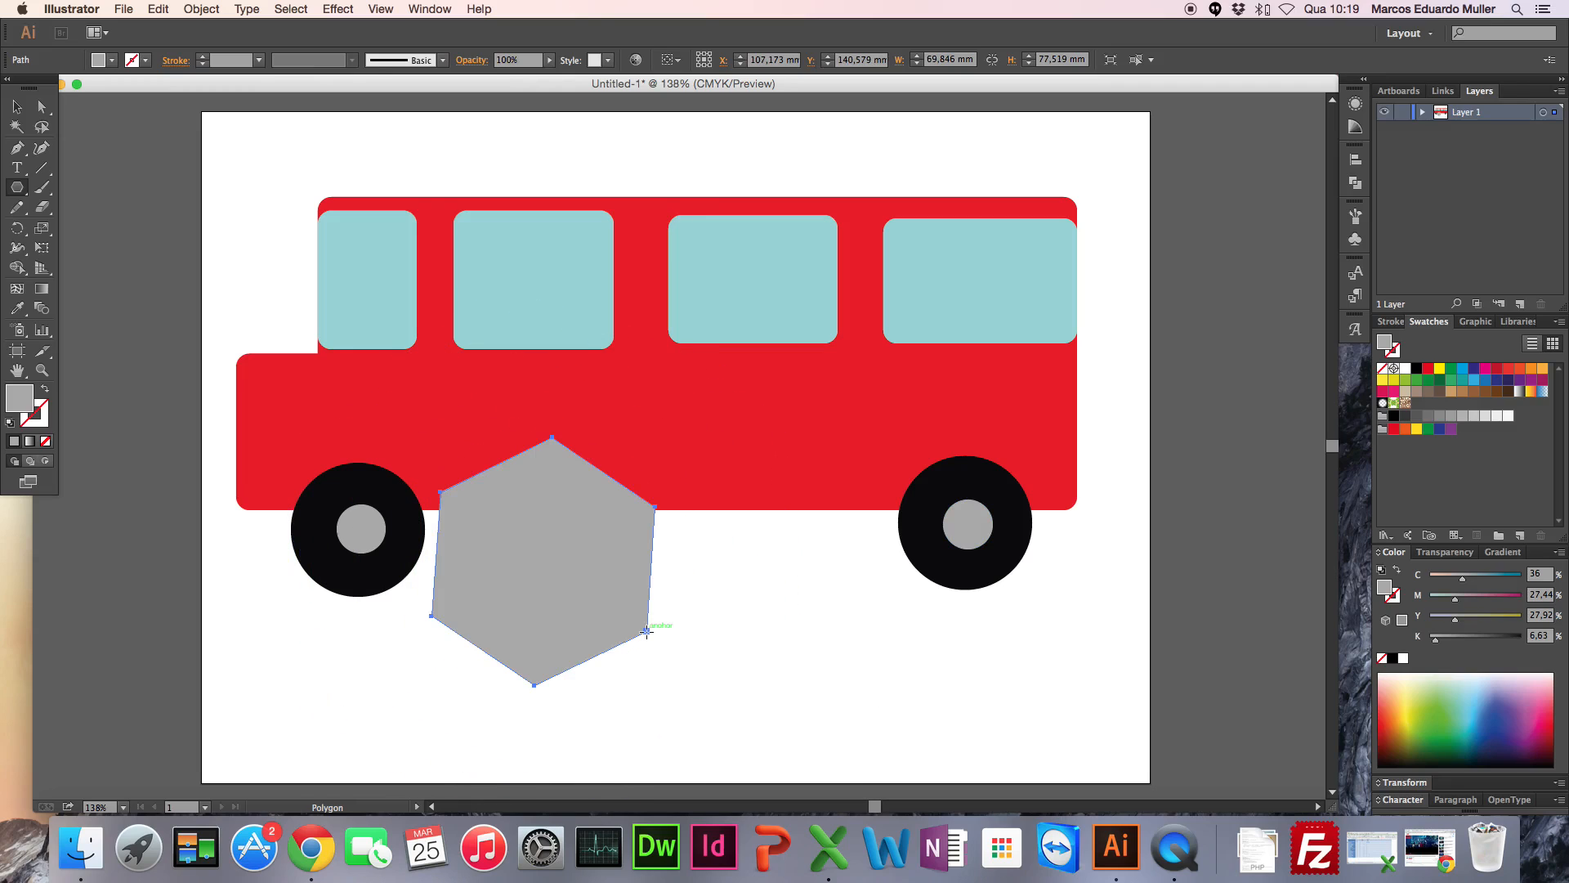
key("super+z")
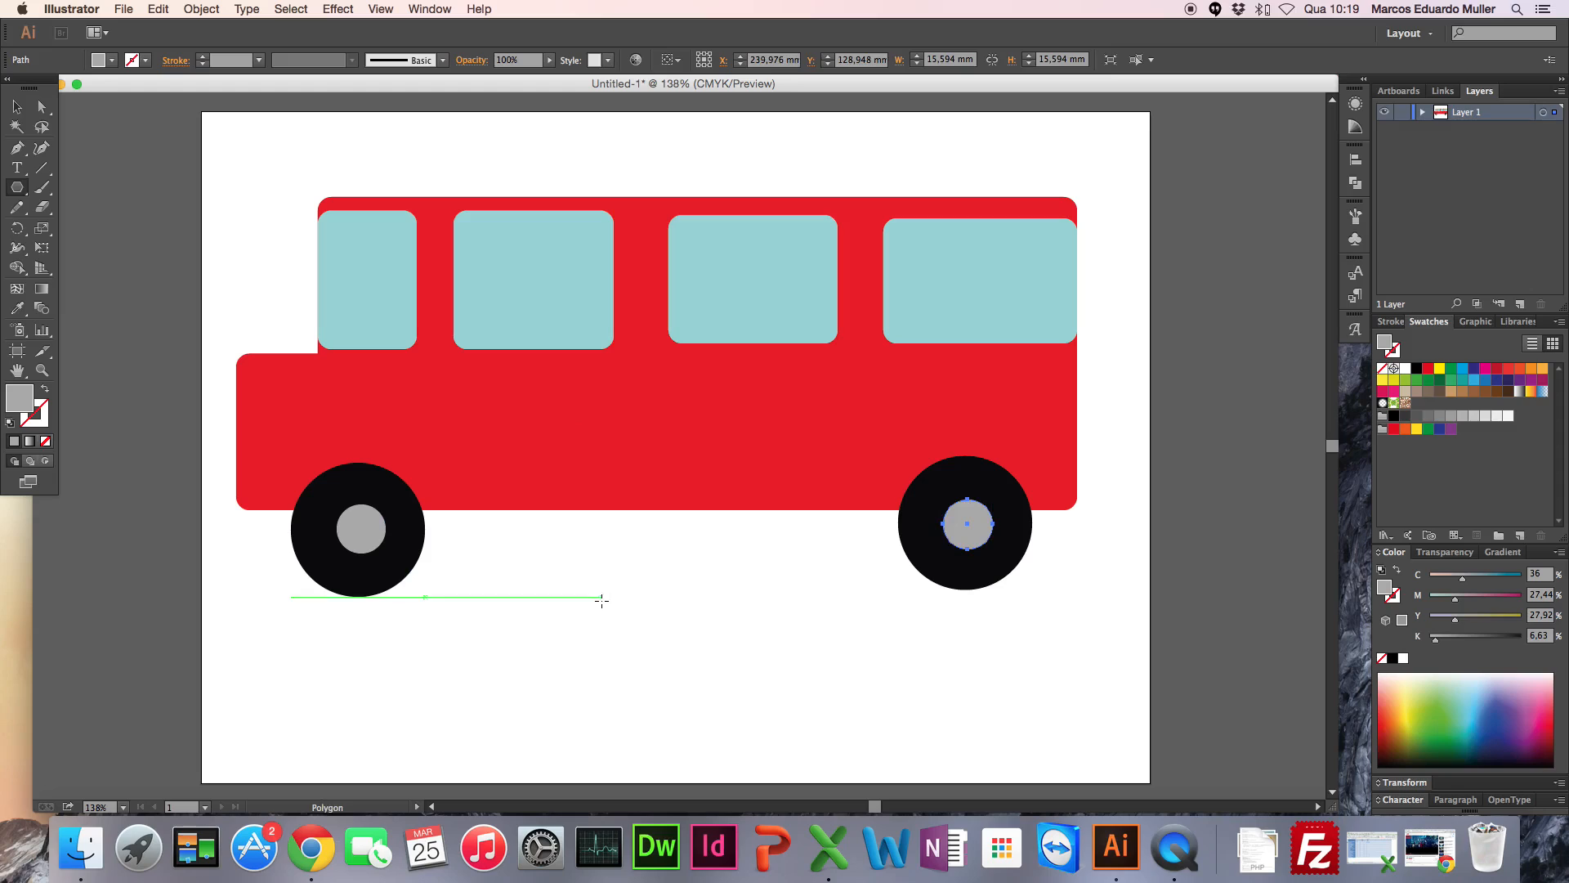
left_click(601, 604)
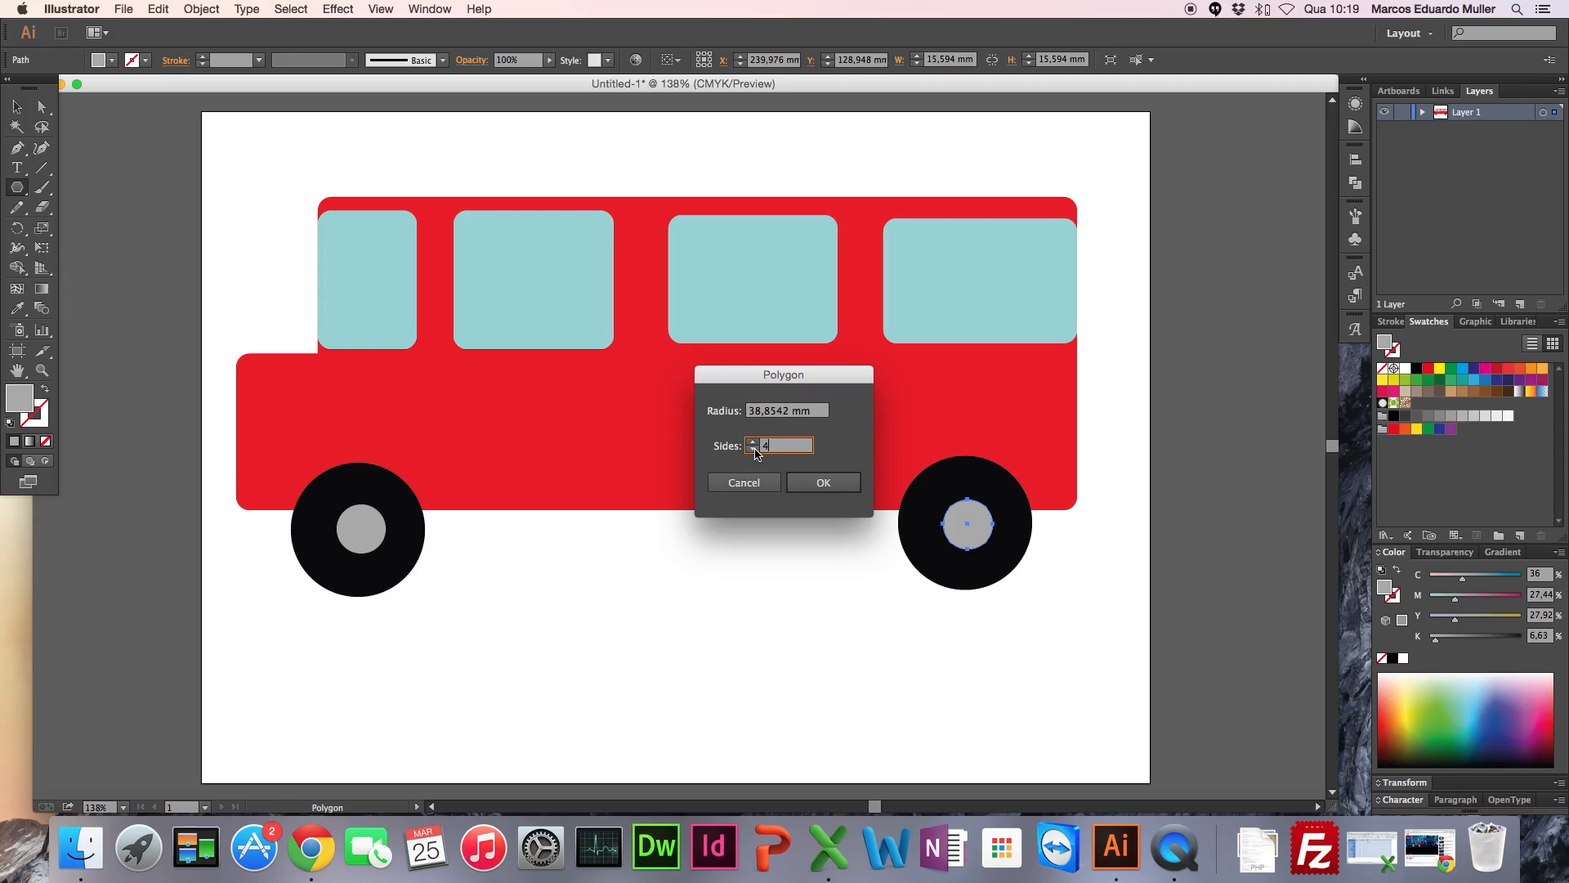
left_click(807, 483)
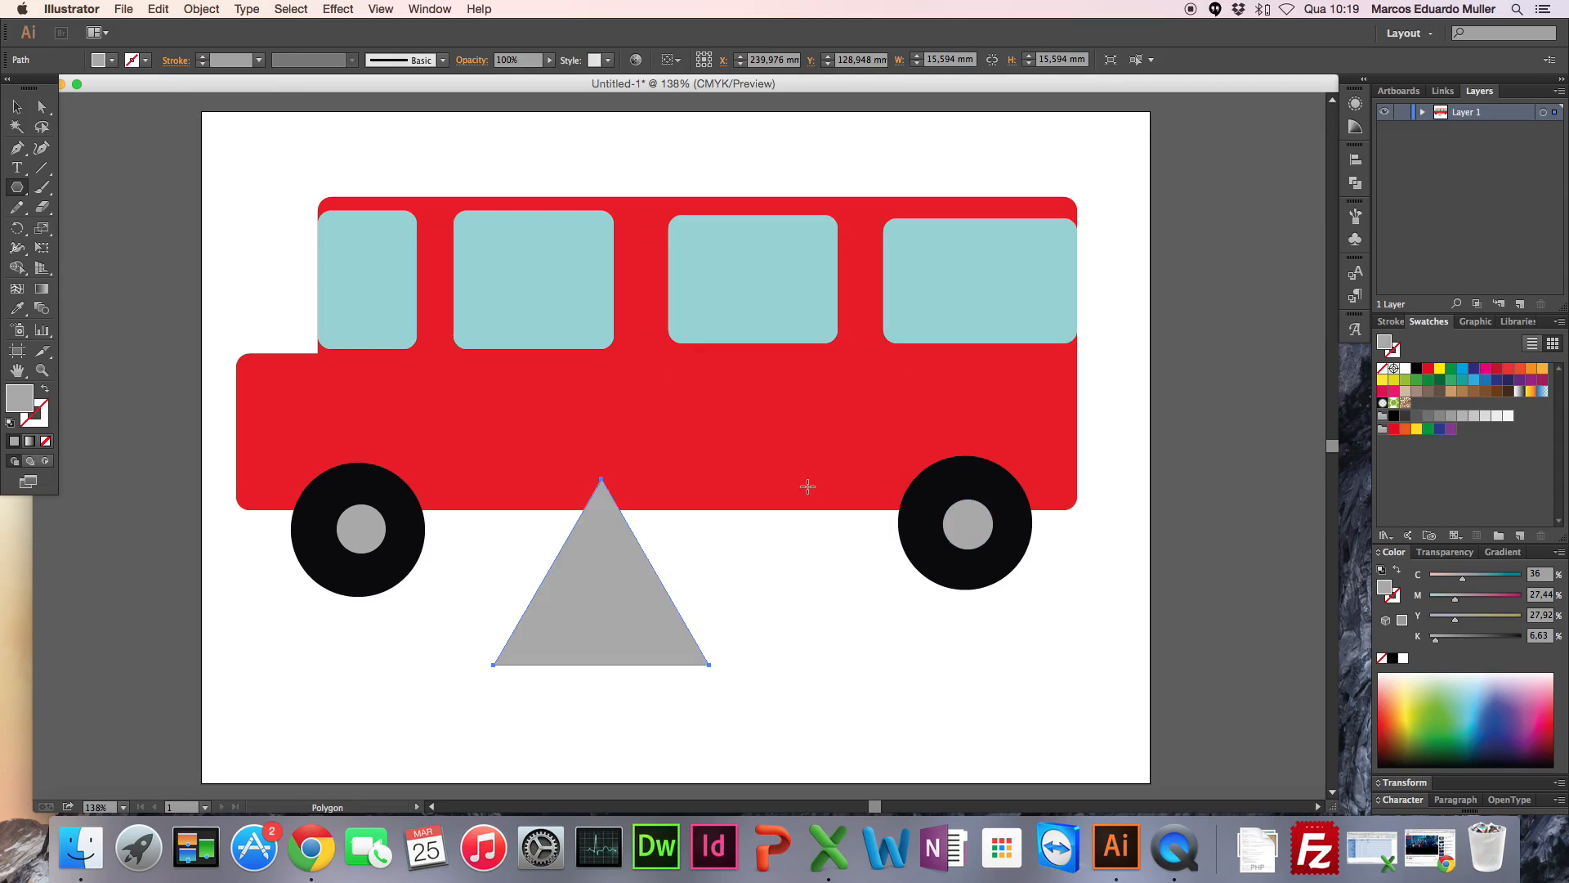
Step: Move the grey triangle down below the bus body, scale it proportionally to less than half its size, and deselect it
left_click(16, 106)
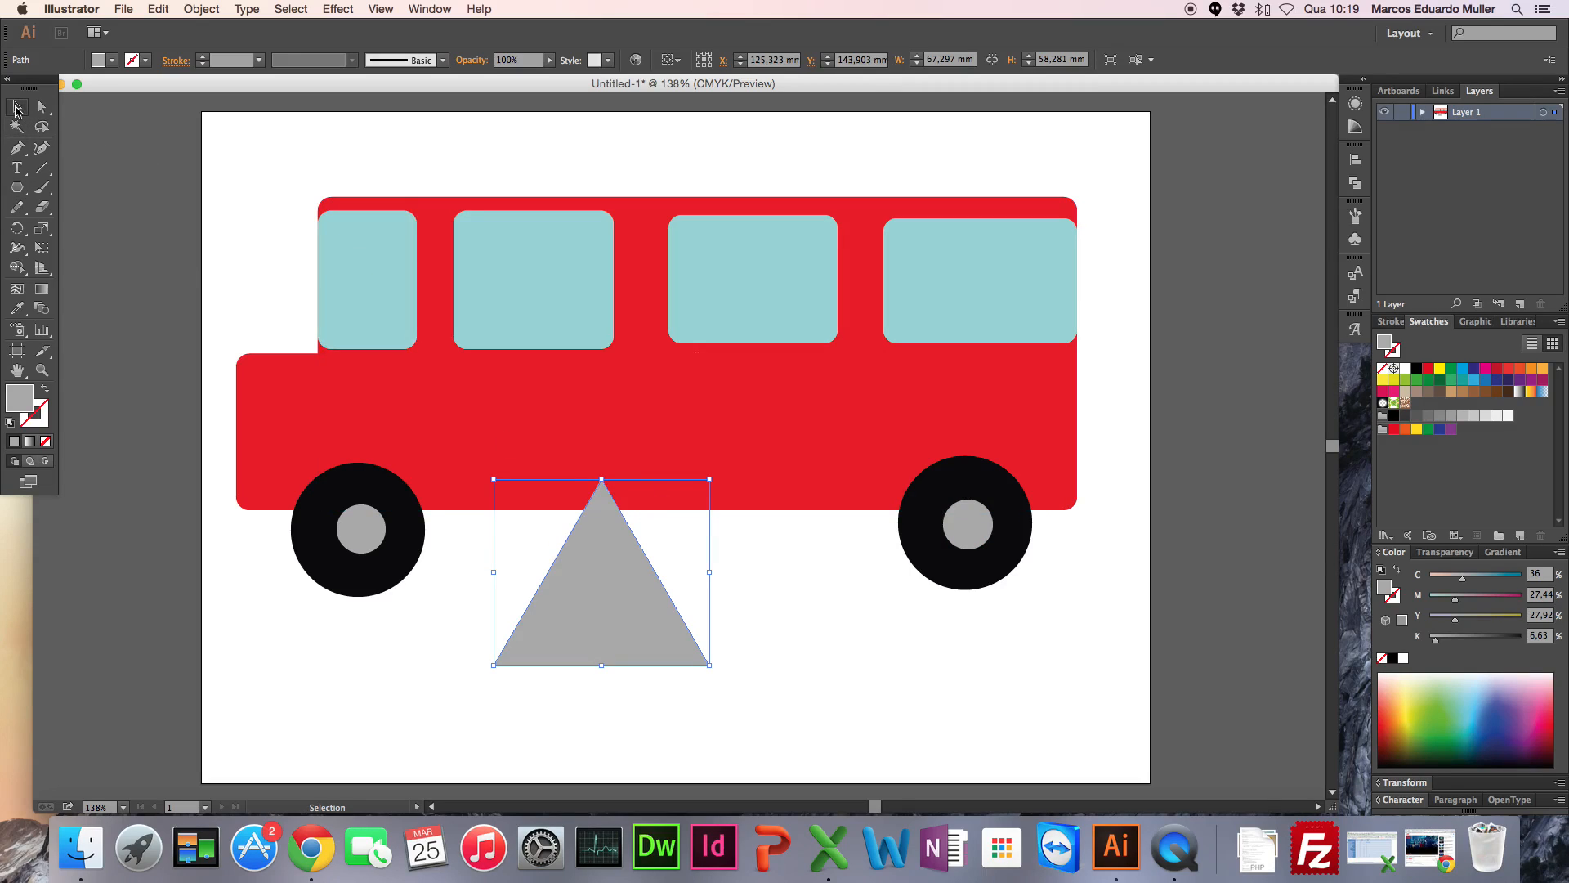
left_click_drag(624, 578, 619, 611)
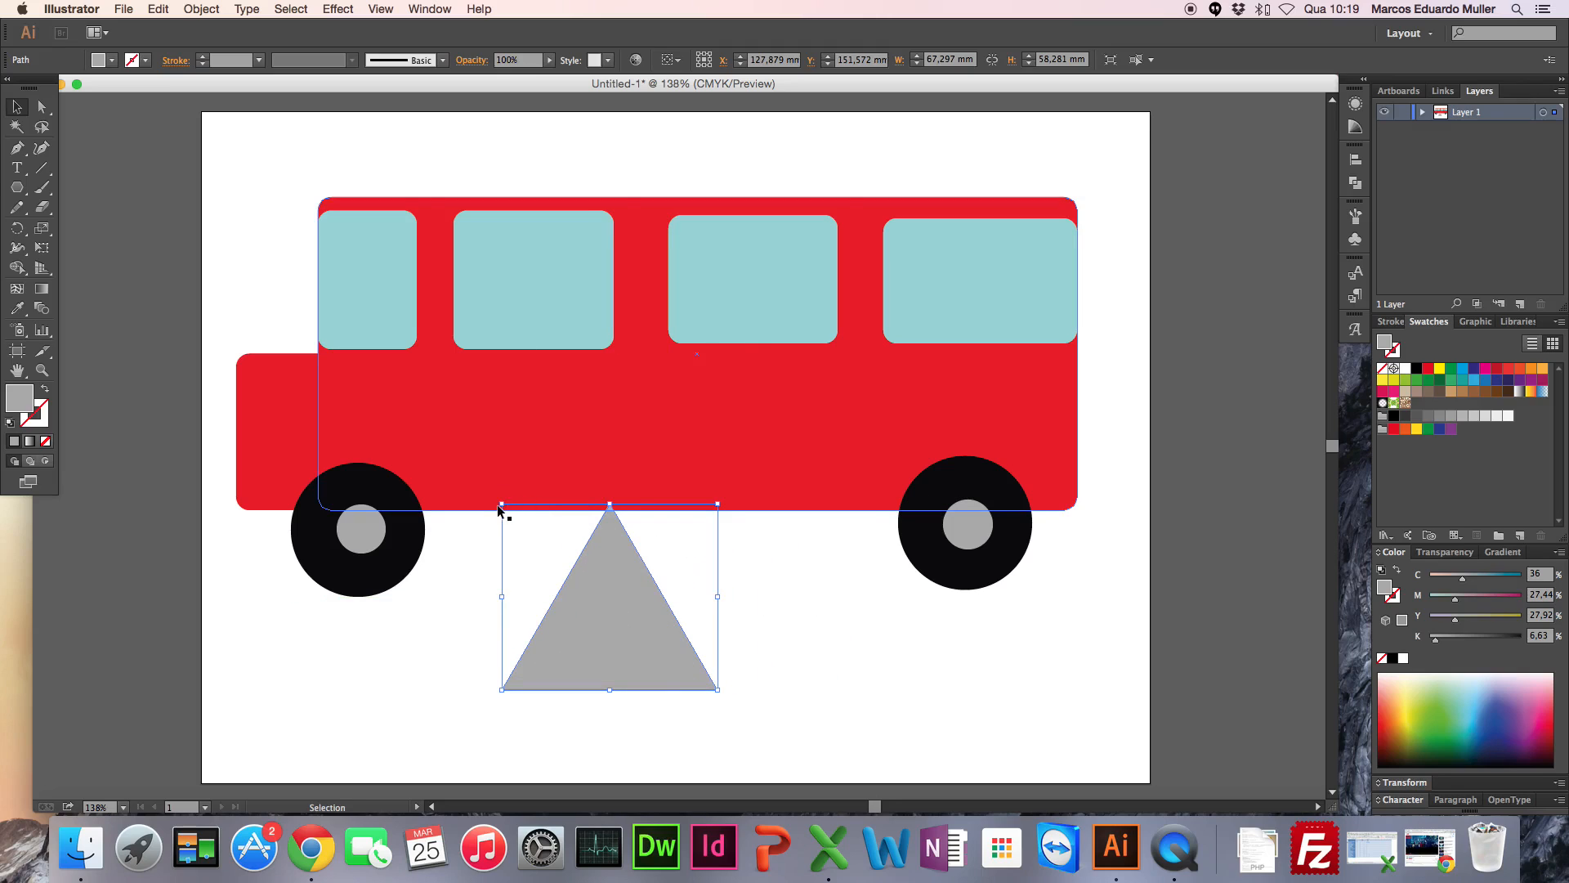
left_click_drag(498, 506, 624, 608)
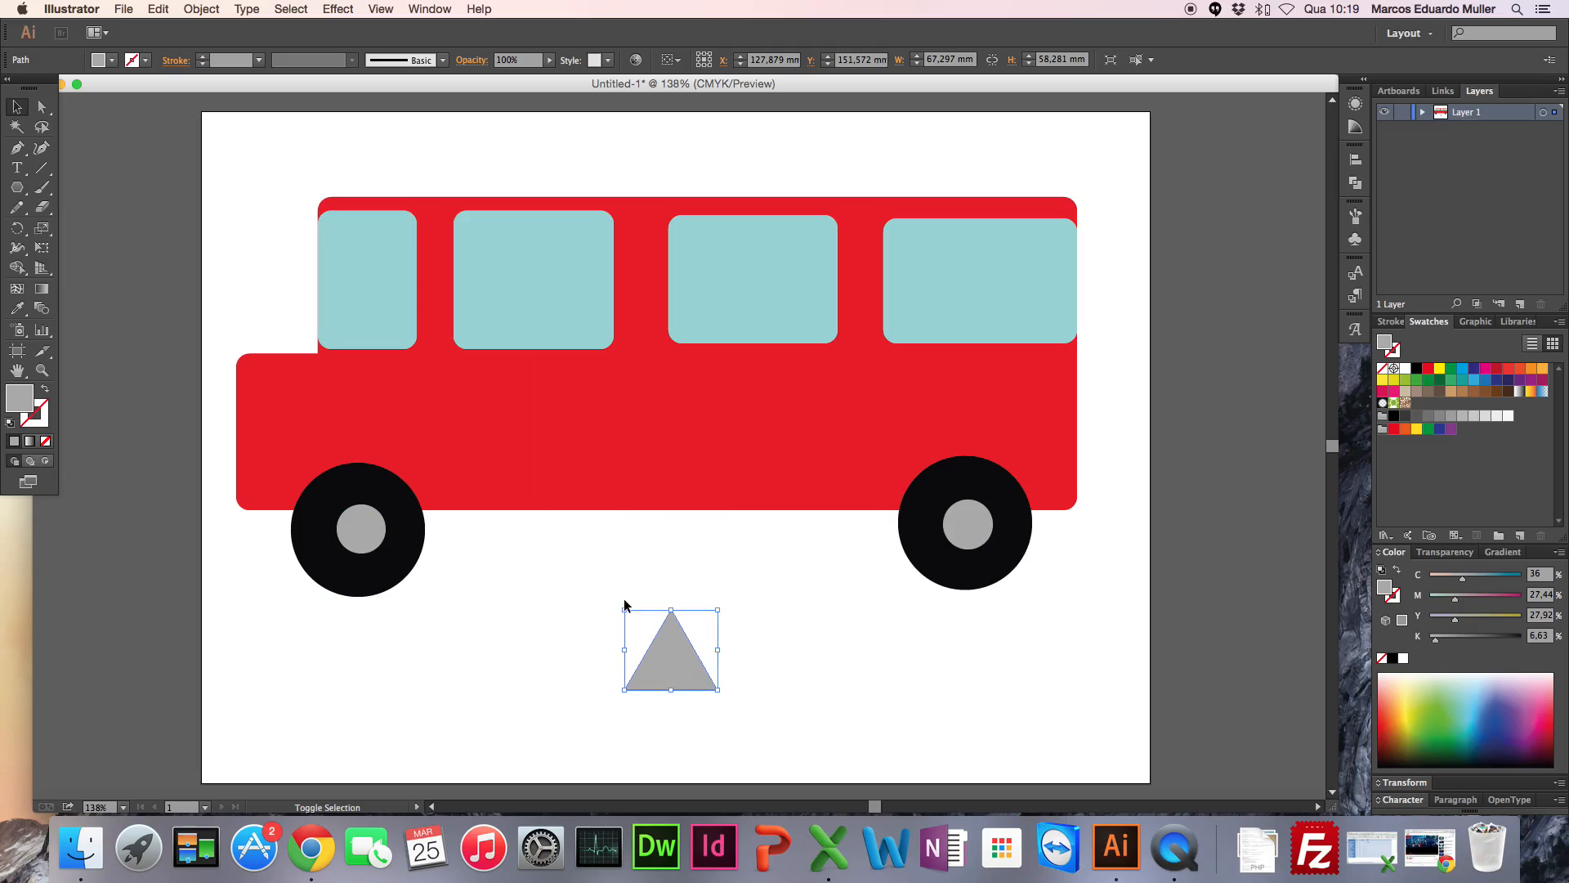
left_click(537, 642)
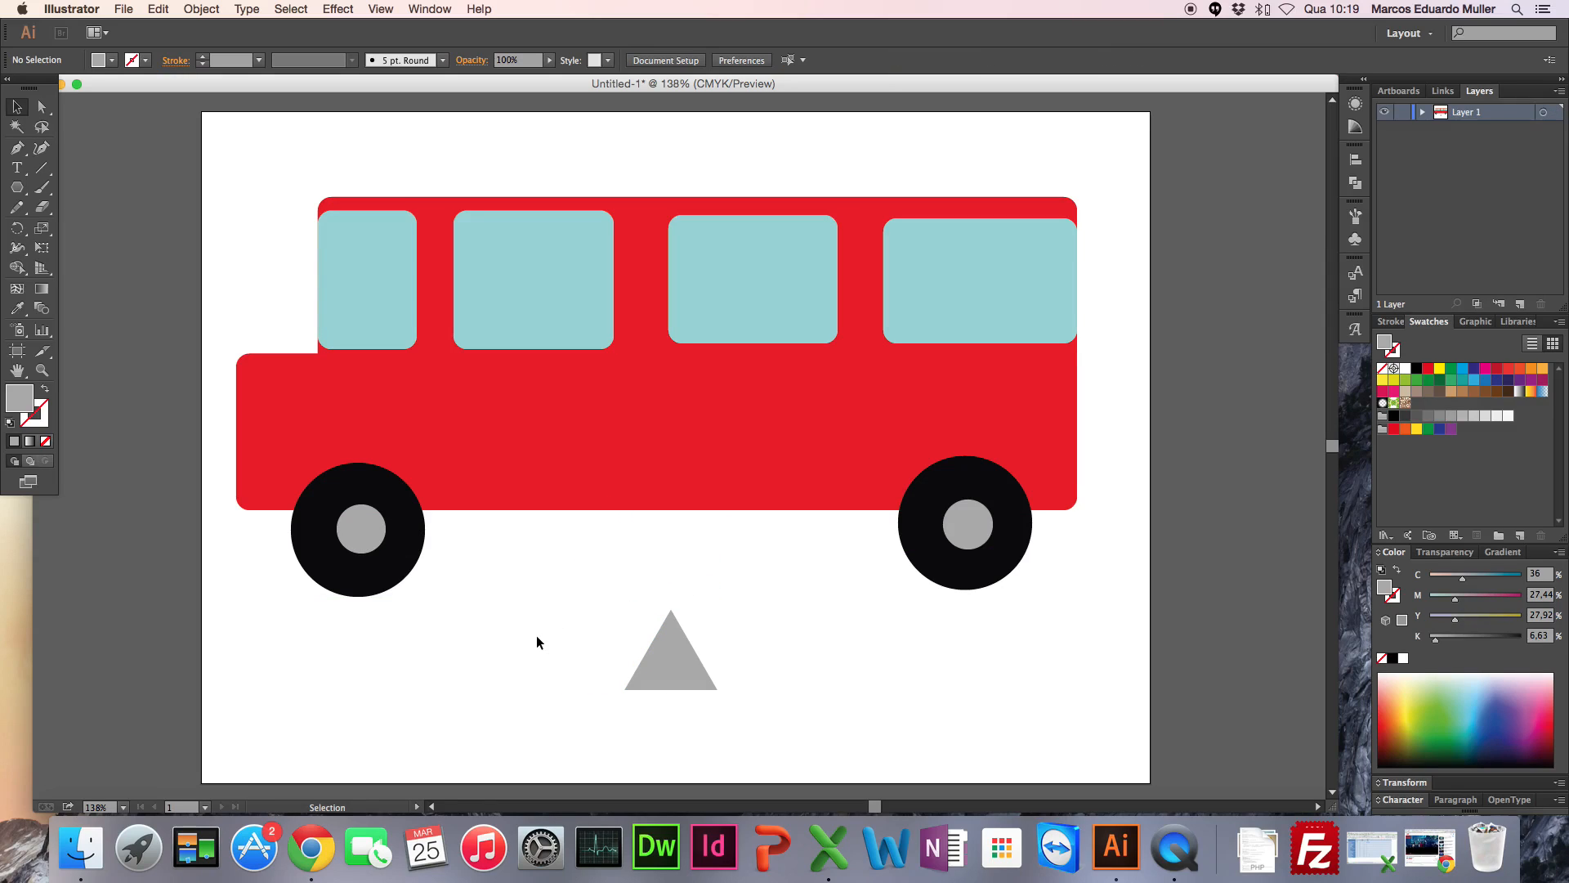
Step: Create a new one-artboard A4 landscape document of 297 x 210 mm in CMYK
left_click(125, 11)
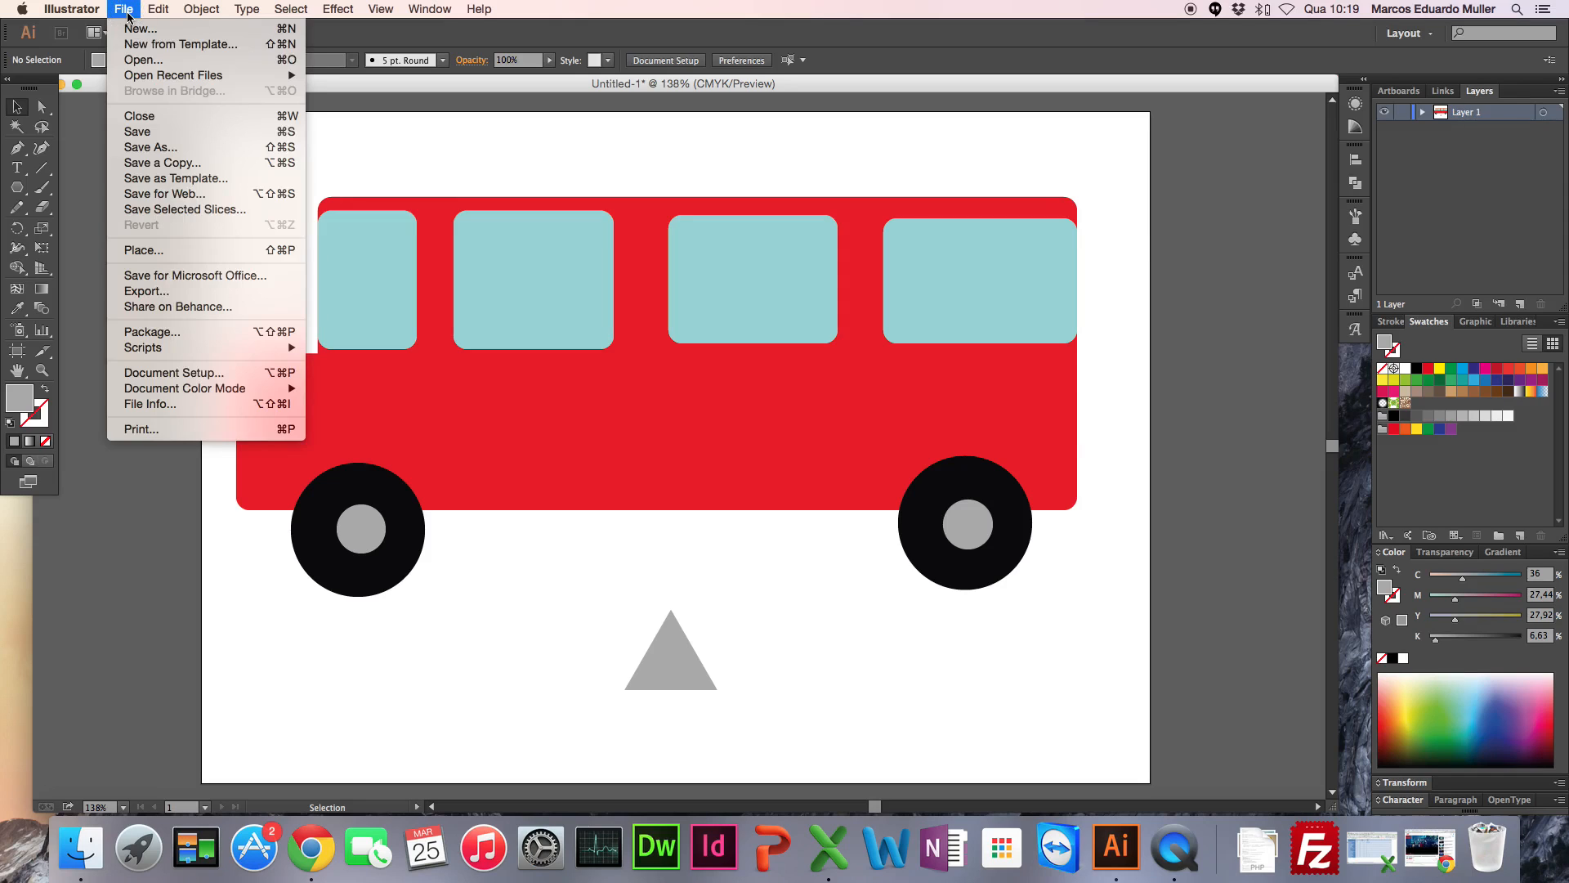
left_click(138, 29)
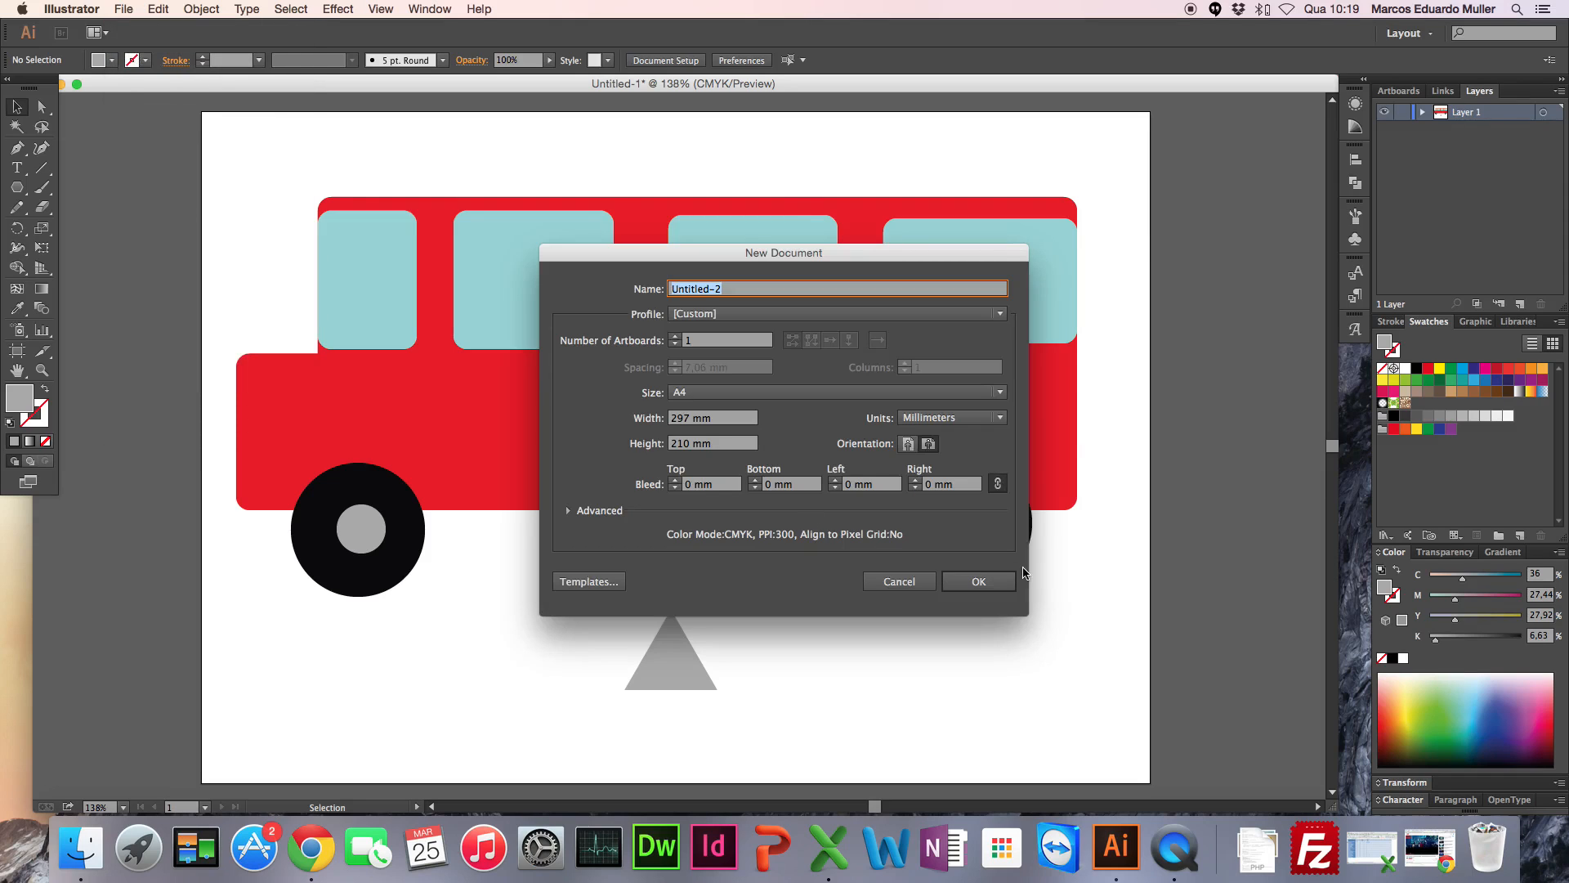
left_click(977, 583)
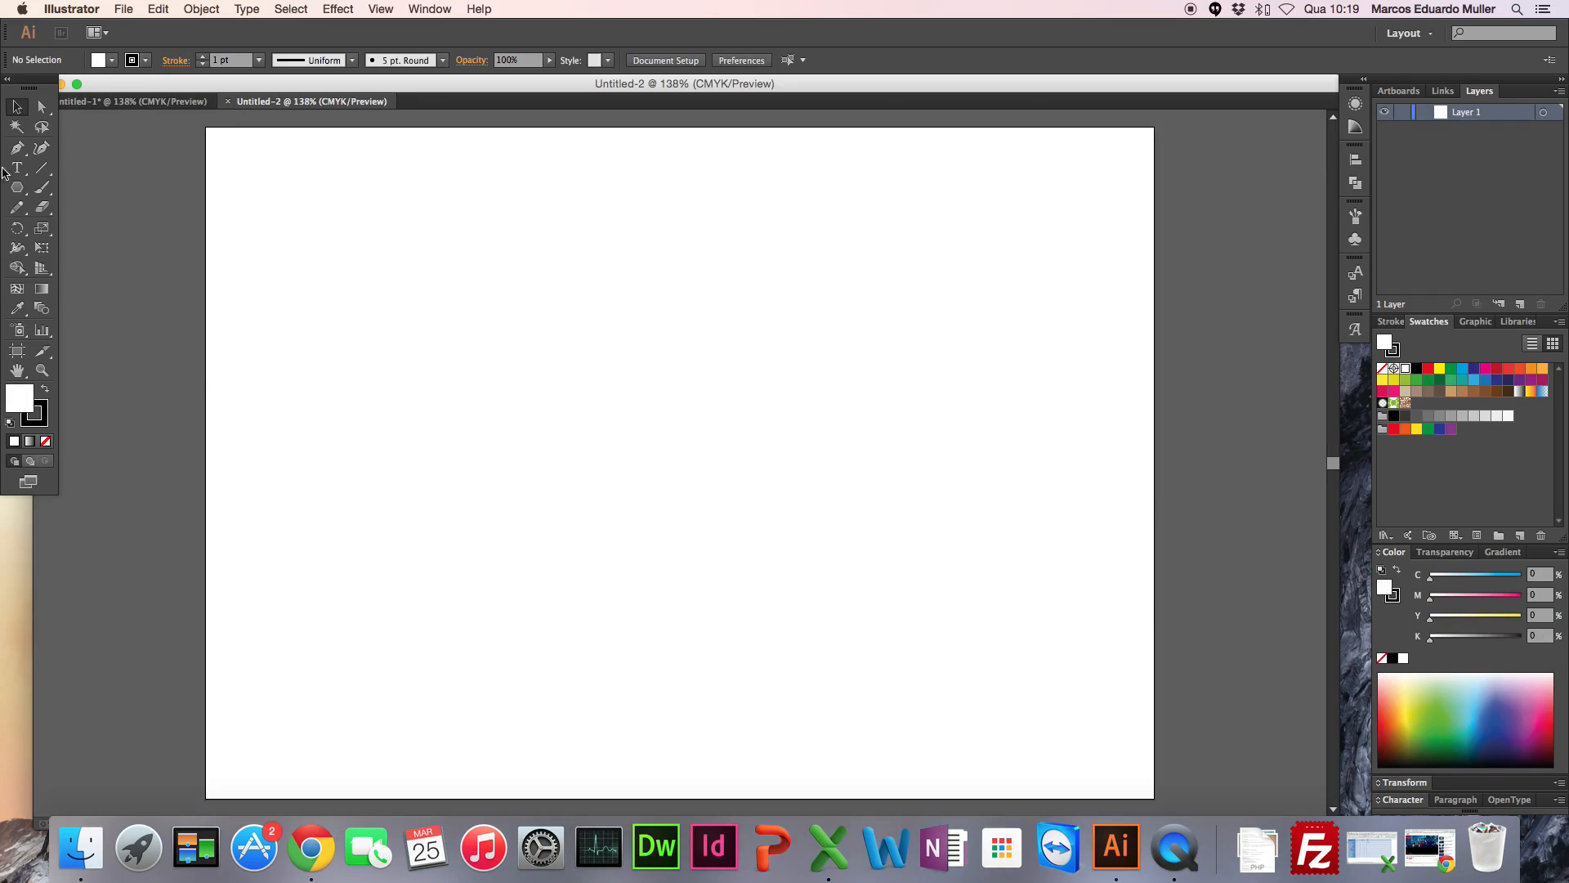
Step: Draw a ground rectangle 297 mm wide and about 80 mm high along the artboard's lower edge, filled green (about C 62, Y 100) without stroke
left_click_drag(16, 188, 86, 190)
left_click_drag(207, 541, 1155, 666)
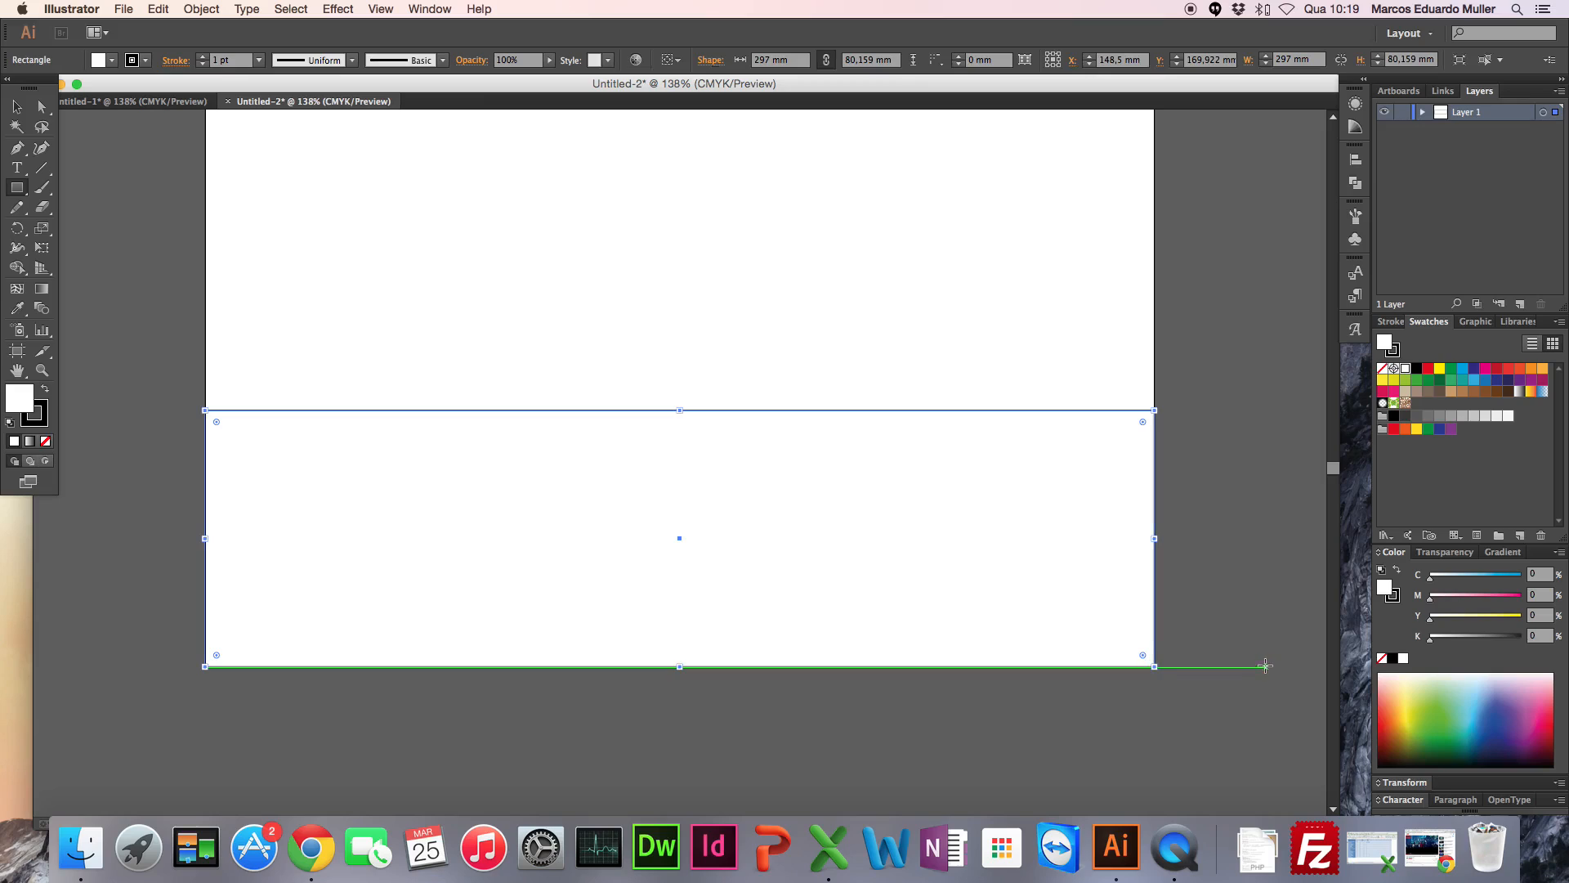
left_click(1443, 702)
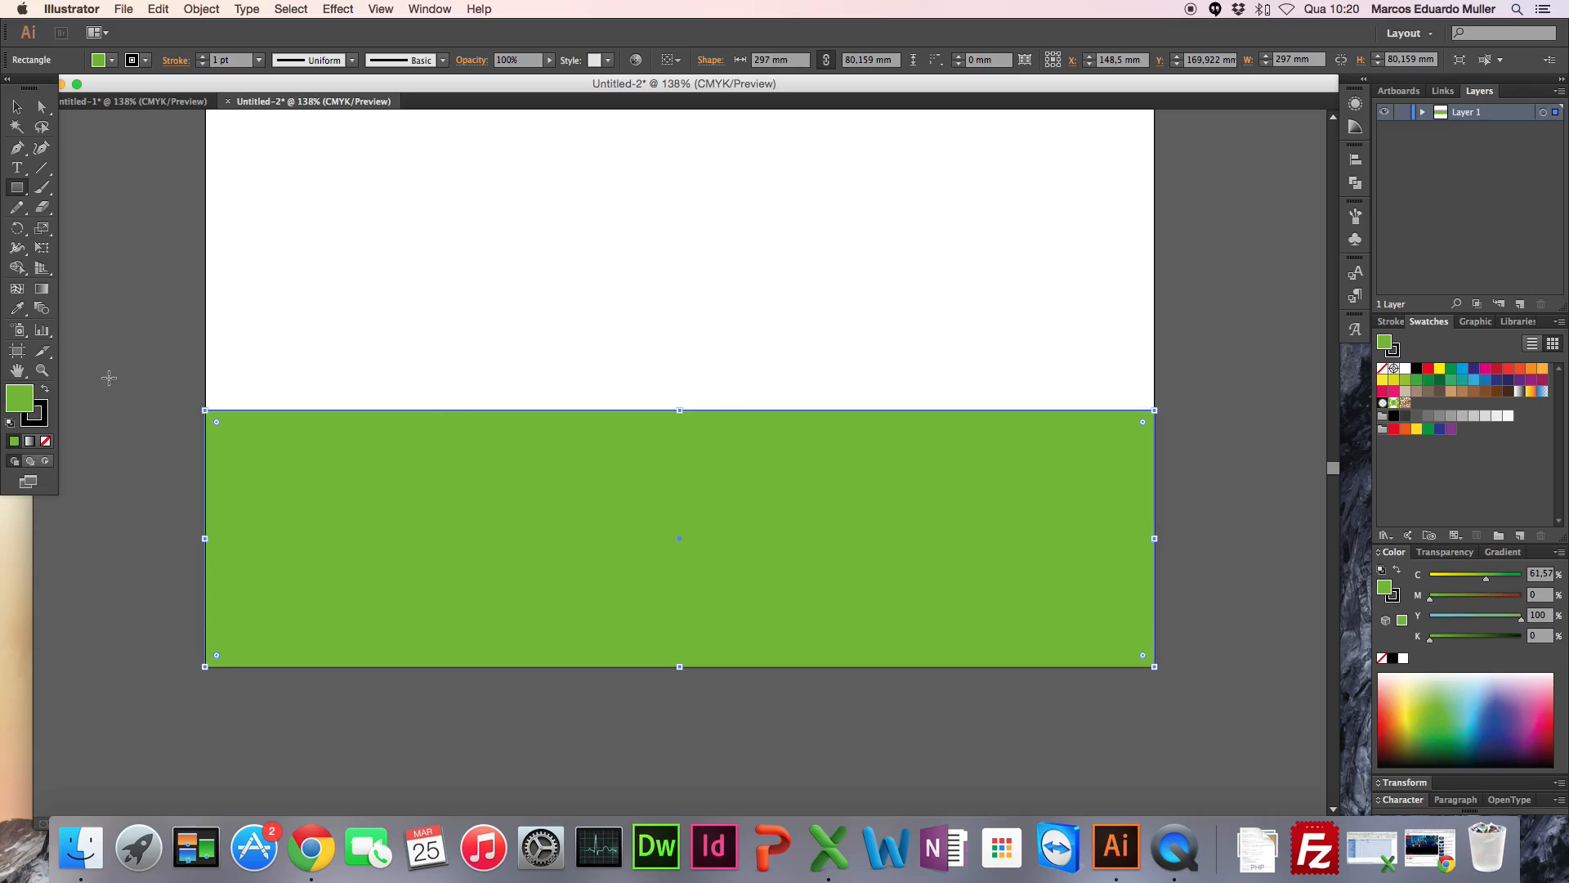
left_click(47, 419)
left_click(46, 442)
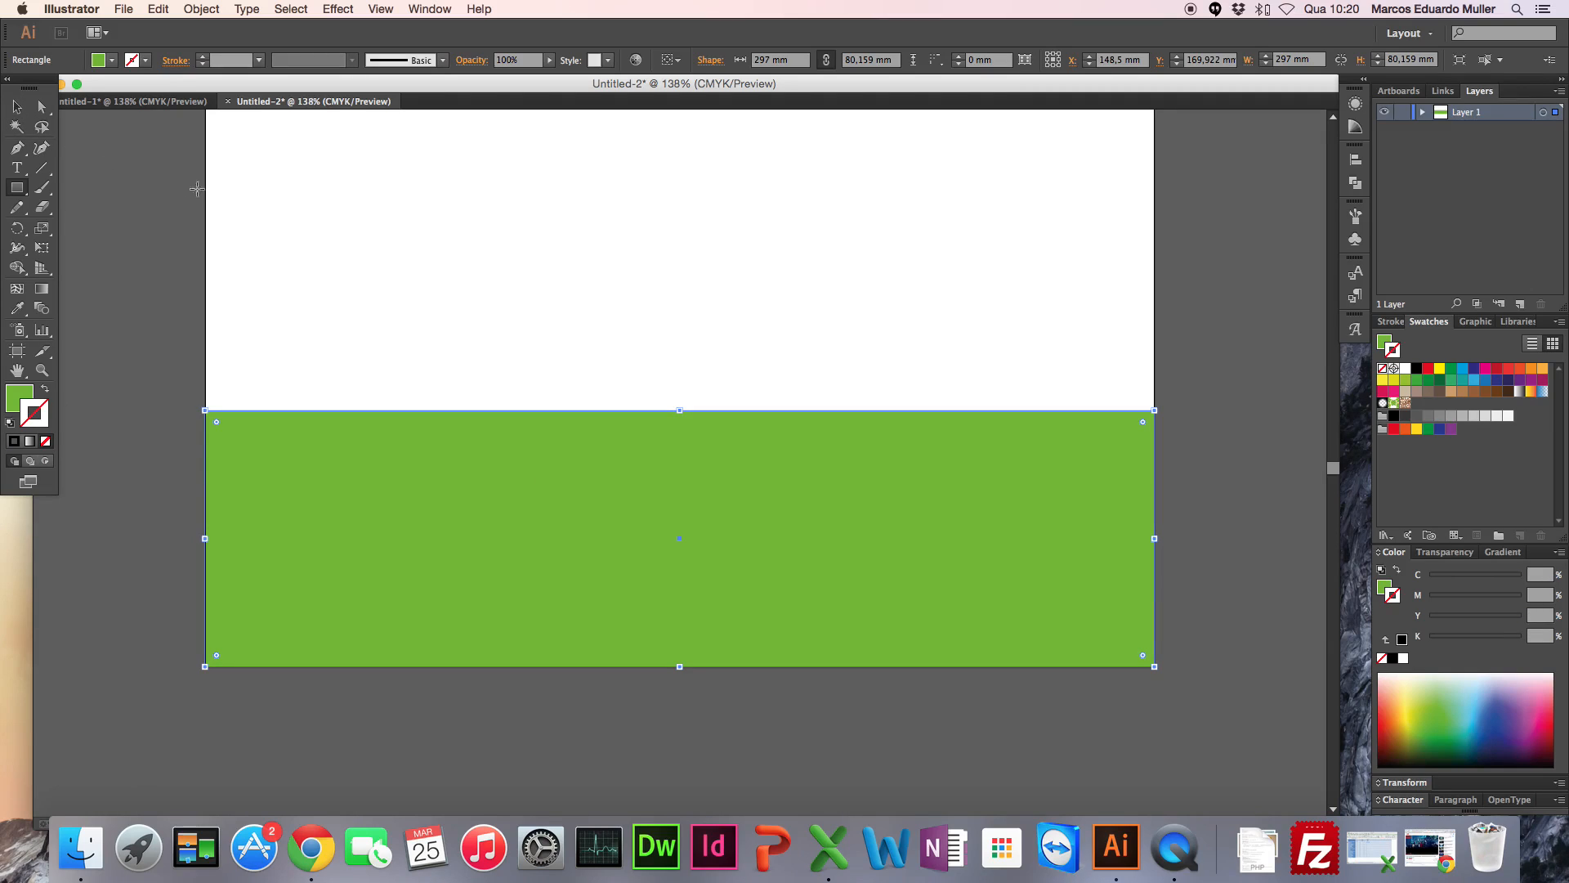
Step: Draw a sky rectangle above the ground and fit its edges to the artboard, making it 297 mm wide and about 132 mm high
scroll(154, 177, "up", 5)
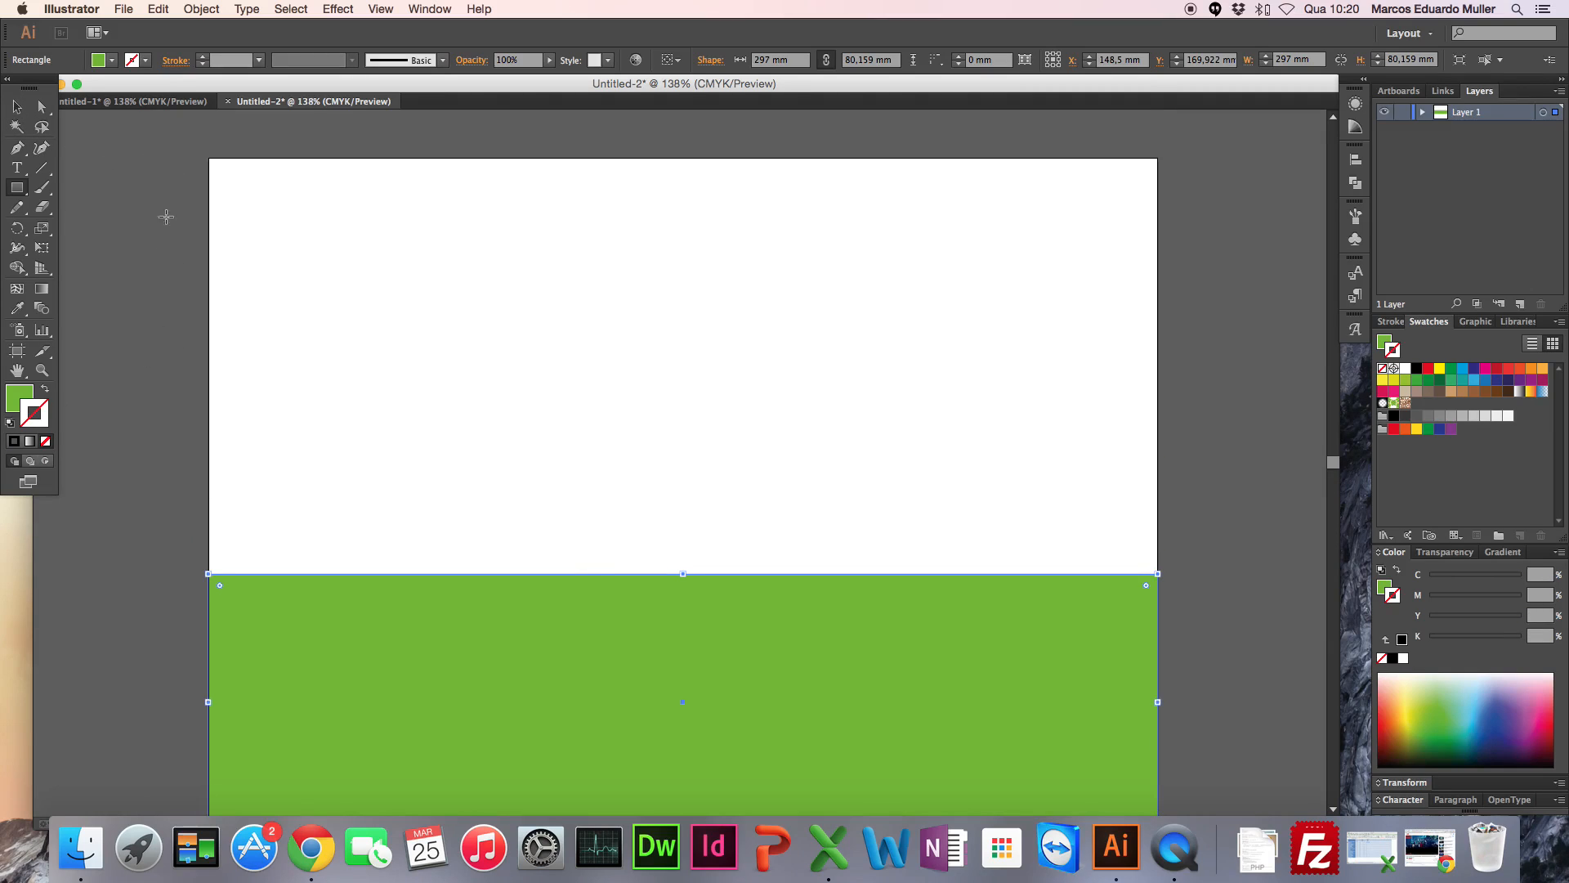
left_click_drag(192, 152, 1169, 580)
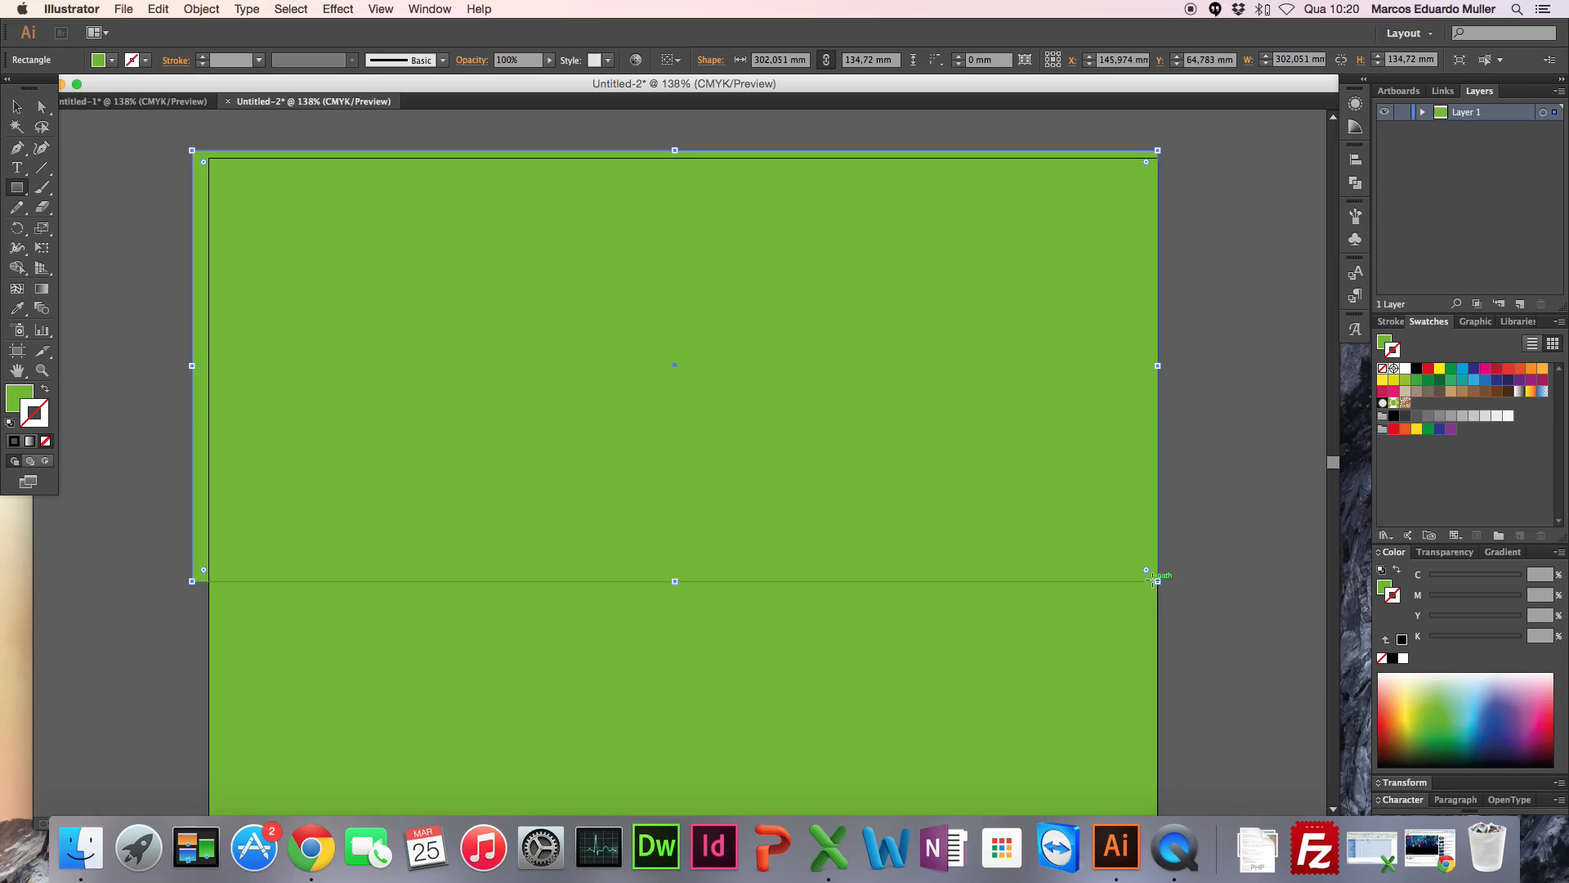
left_click(17, 106)
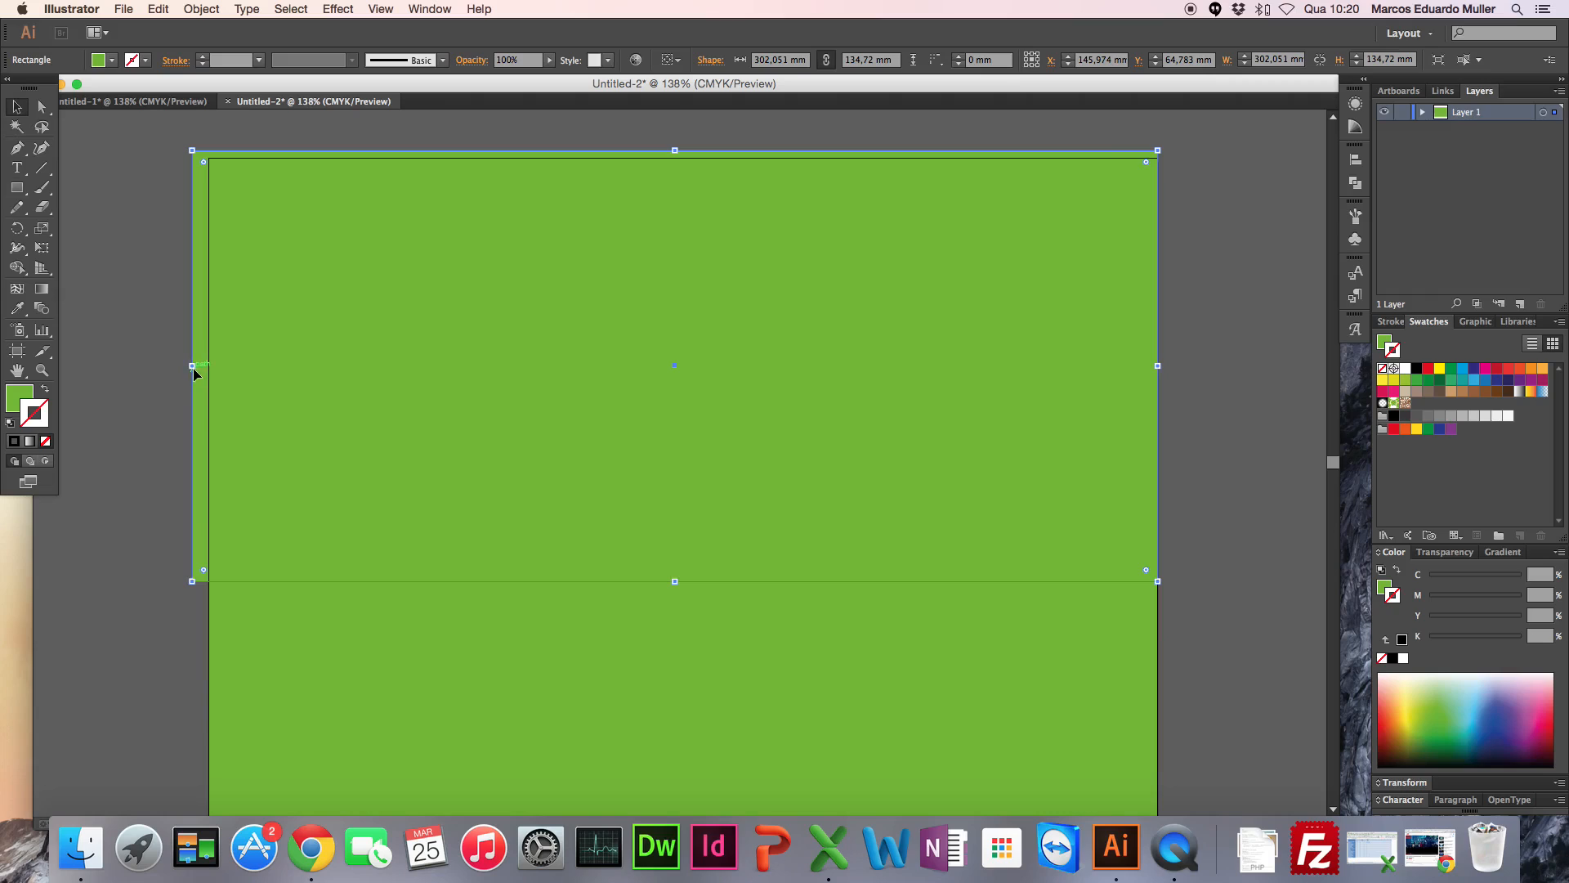
left_click_drag(196, 365, 208, 366)
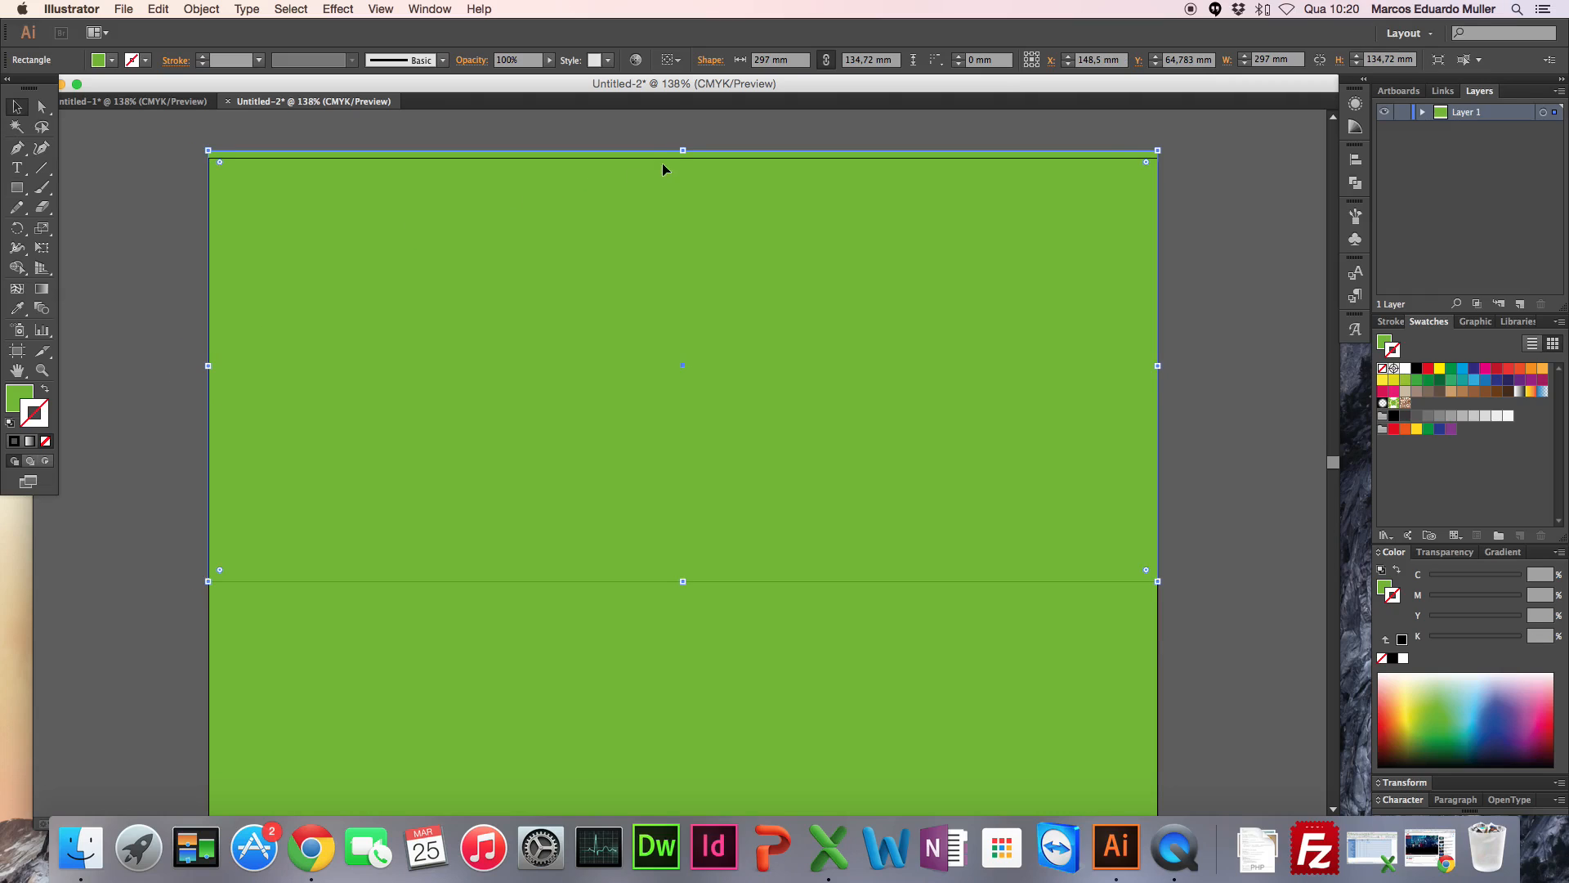
left_click_drag(687, 150, 683, 159)
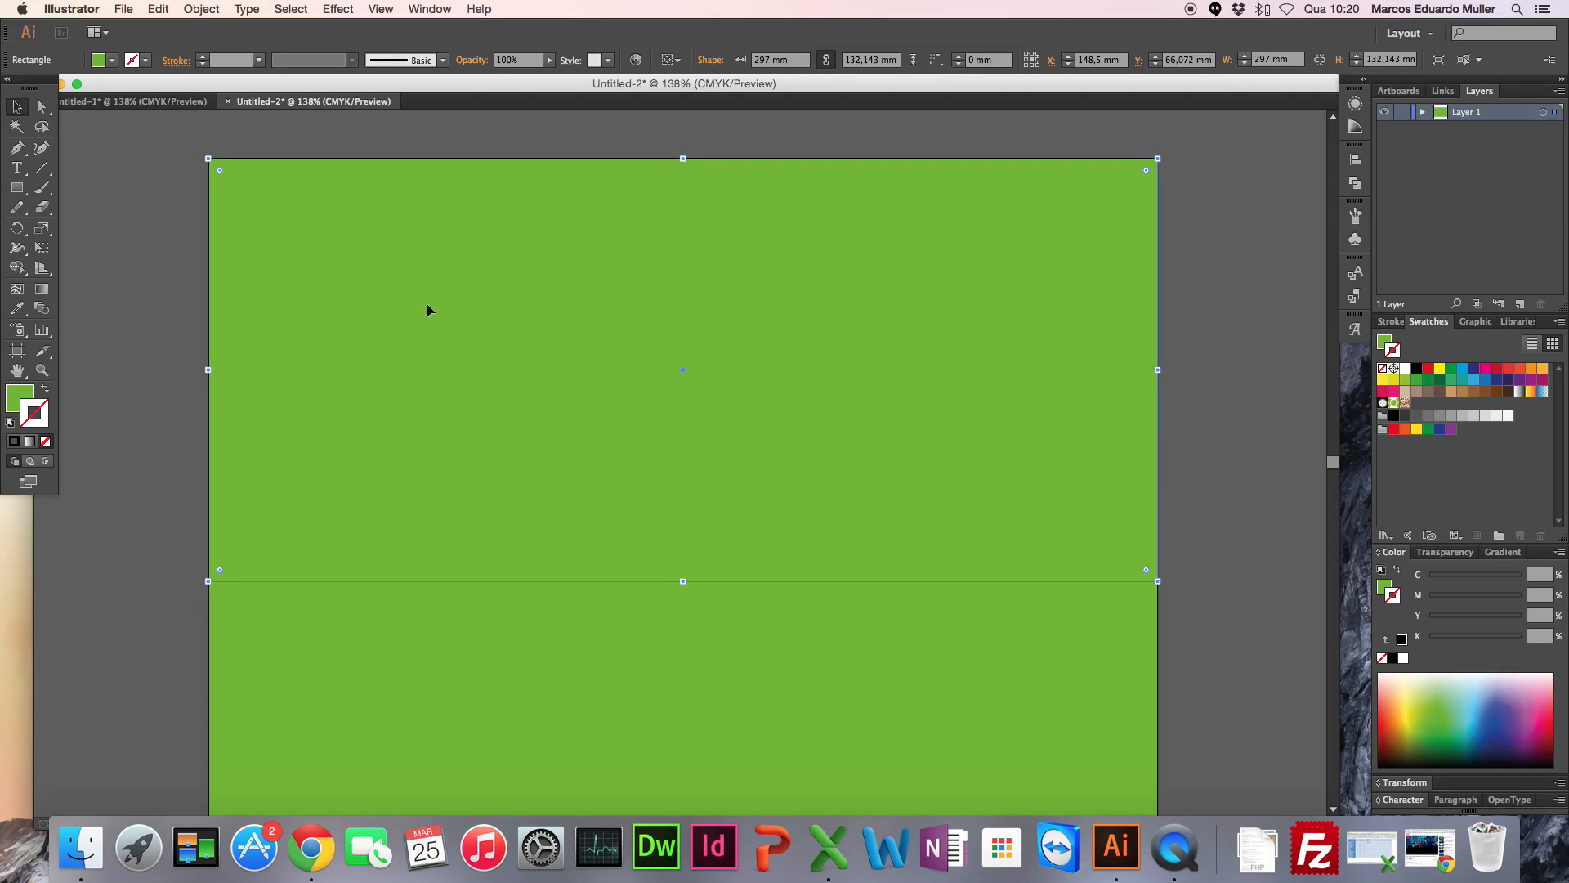
Step: Set the upper rectangle's fill colour to blue 0C85E8
double_click(18, 398)
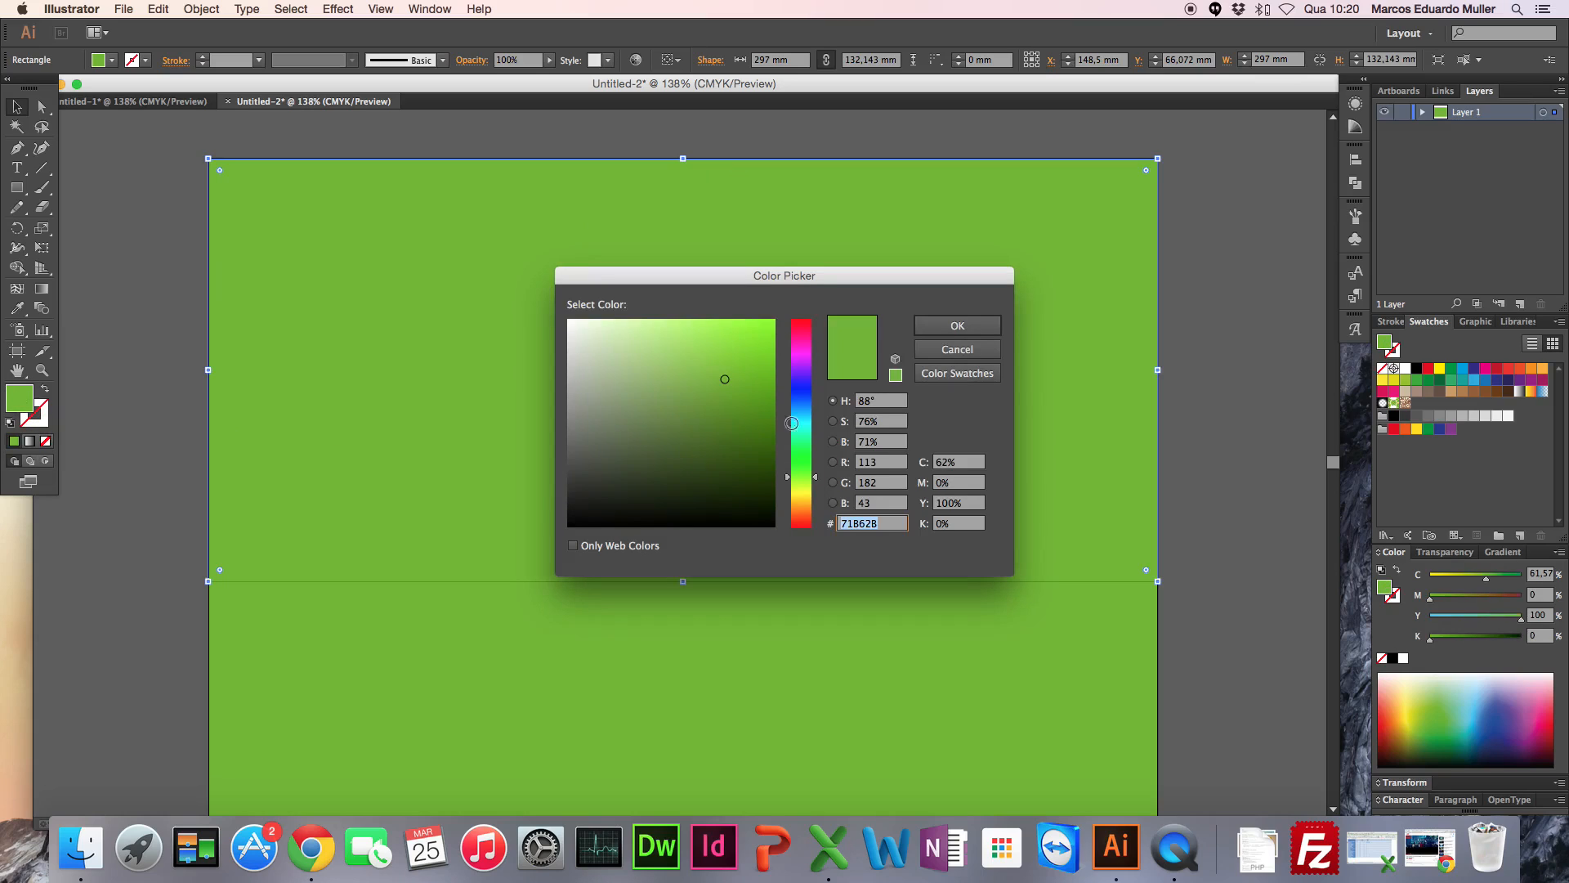
left_click_drag(803, 409, 802, 399)
left_click_drag(695, 357, 690, 338)
left_click(810, 408)
mouse_move(672, 396)
left_mouse_down()
mouse_move(714, 367)
mouse_move(725, 413)
mouse_move(651, 433)
mouse_move(758, 335)
left_mouse_up()
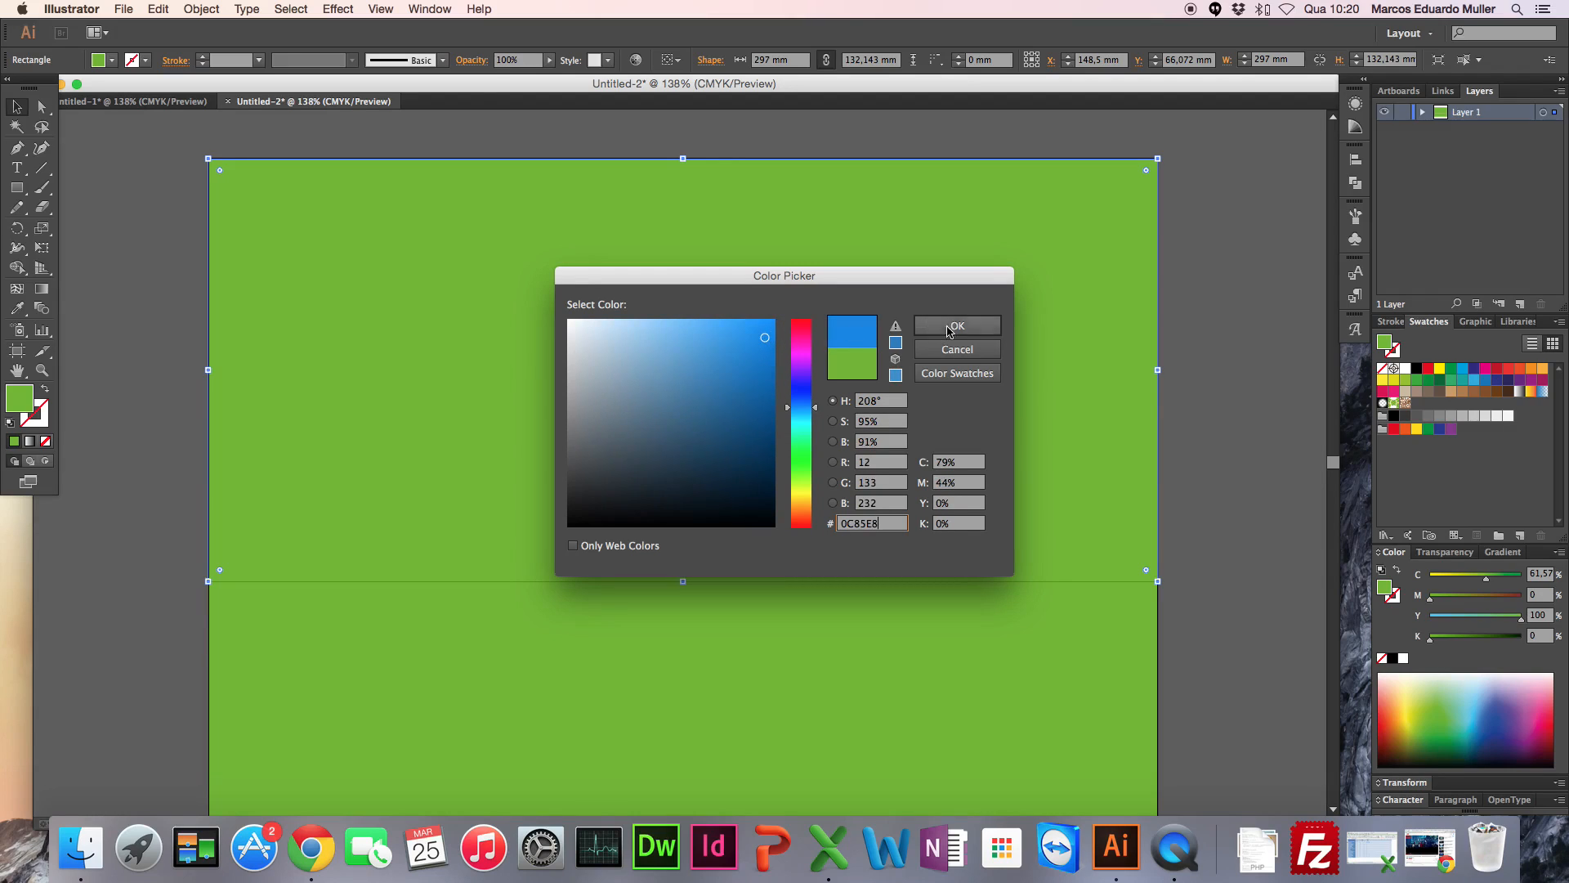
left_click(948, 326)
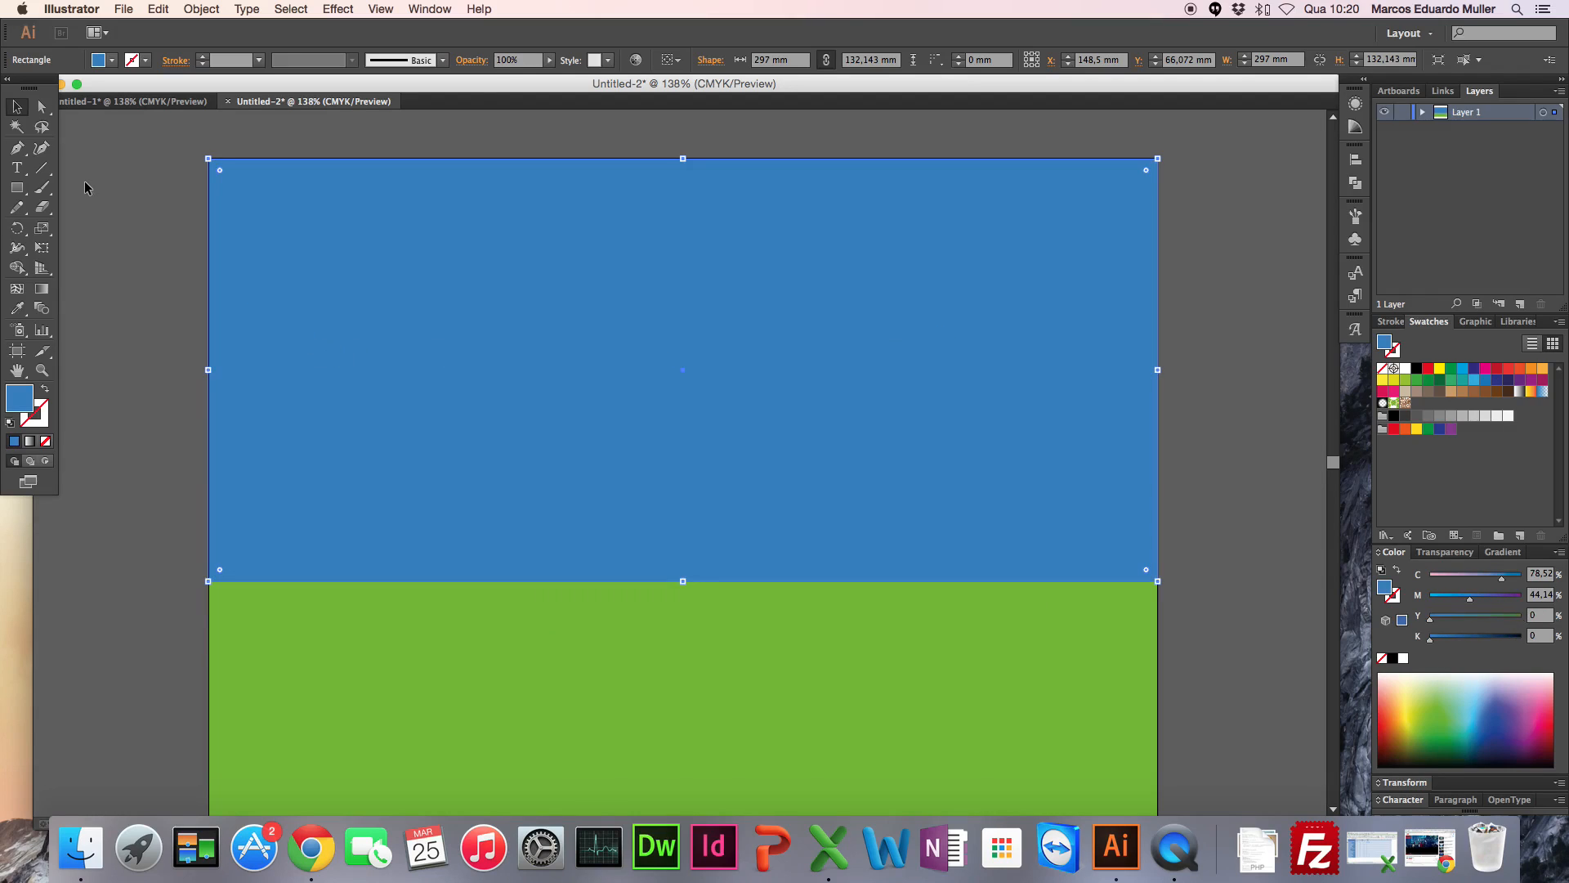
Step: Draw an upright rectangle about 27 x 80 mm across the horizon near the artboard's left side, filled brown (about C 36, M 82, Y 89, K 53)
left_click(17, 188)
left_click_drag(321, 424, 408, 680)
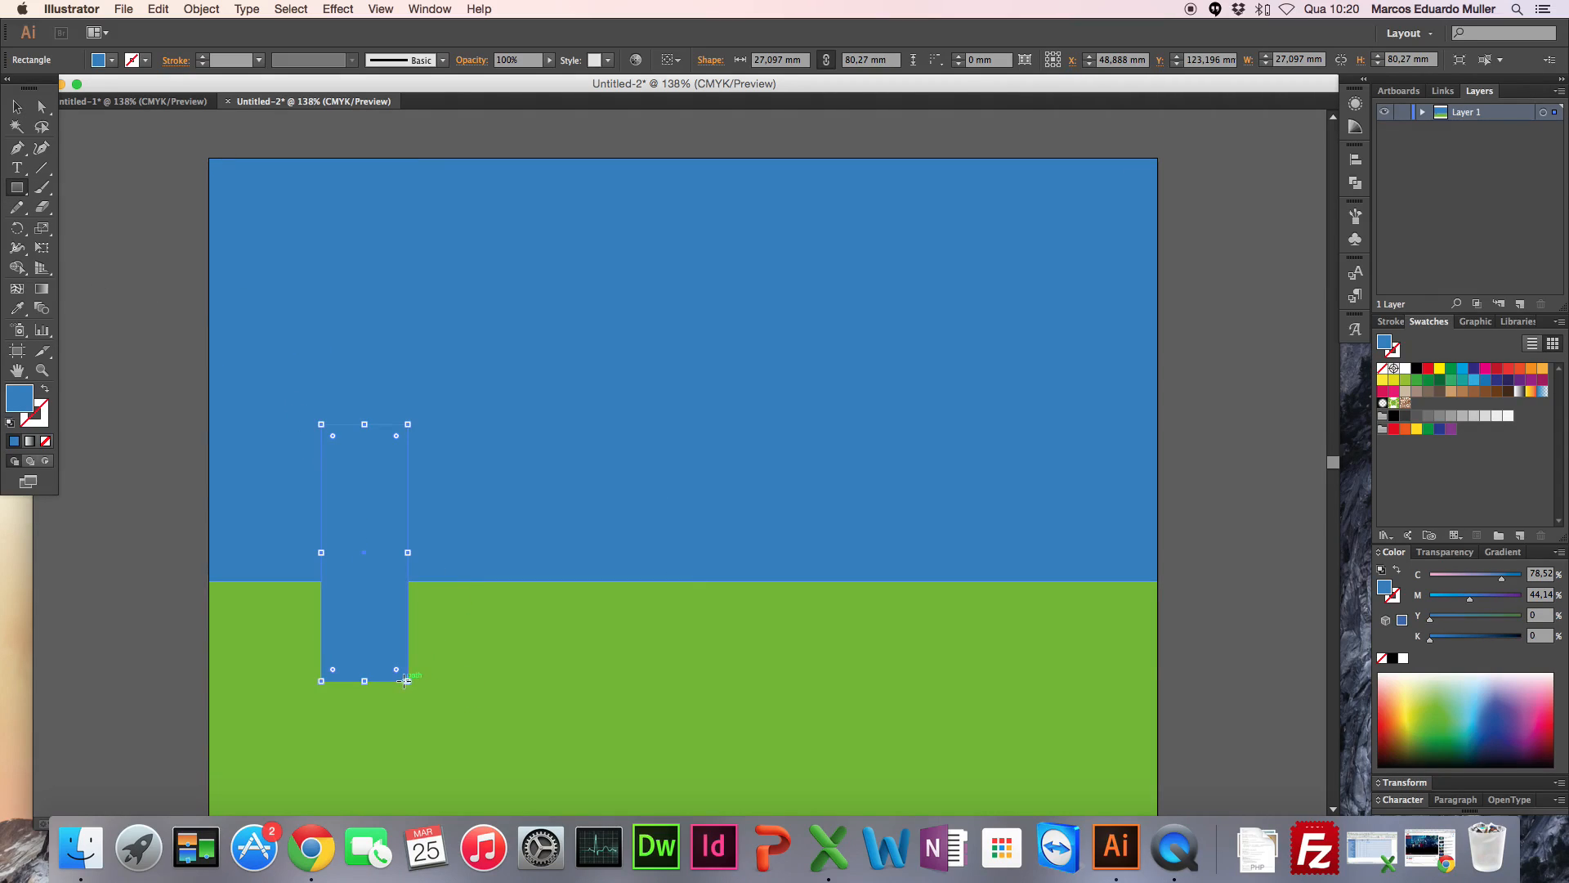
double_click(29, 402)
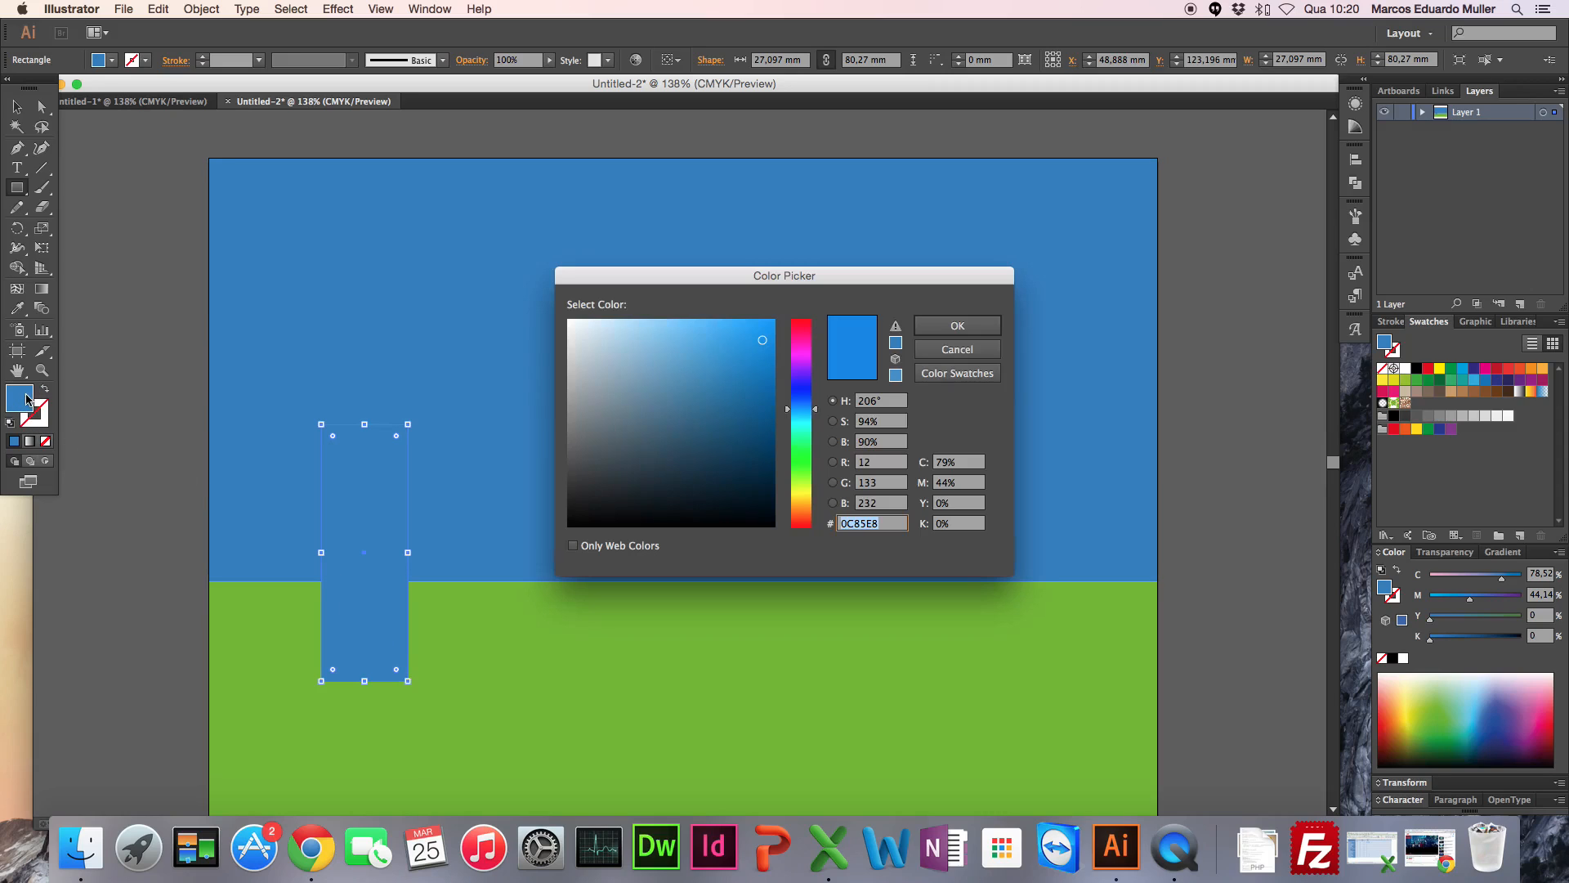
left_click_drag(813, 484, 805, 518)
mouse_move(746, 453)
left_mouse_down()
mouse_move(736, 422)
mouse_move(719, 431)
mouse_move(728, 441)
left_mouse_up()
left_click(926, 325)
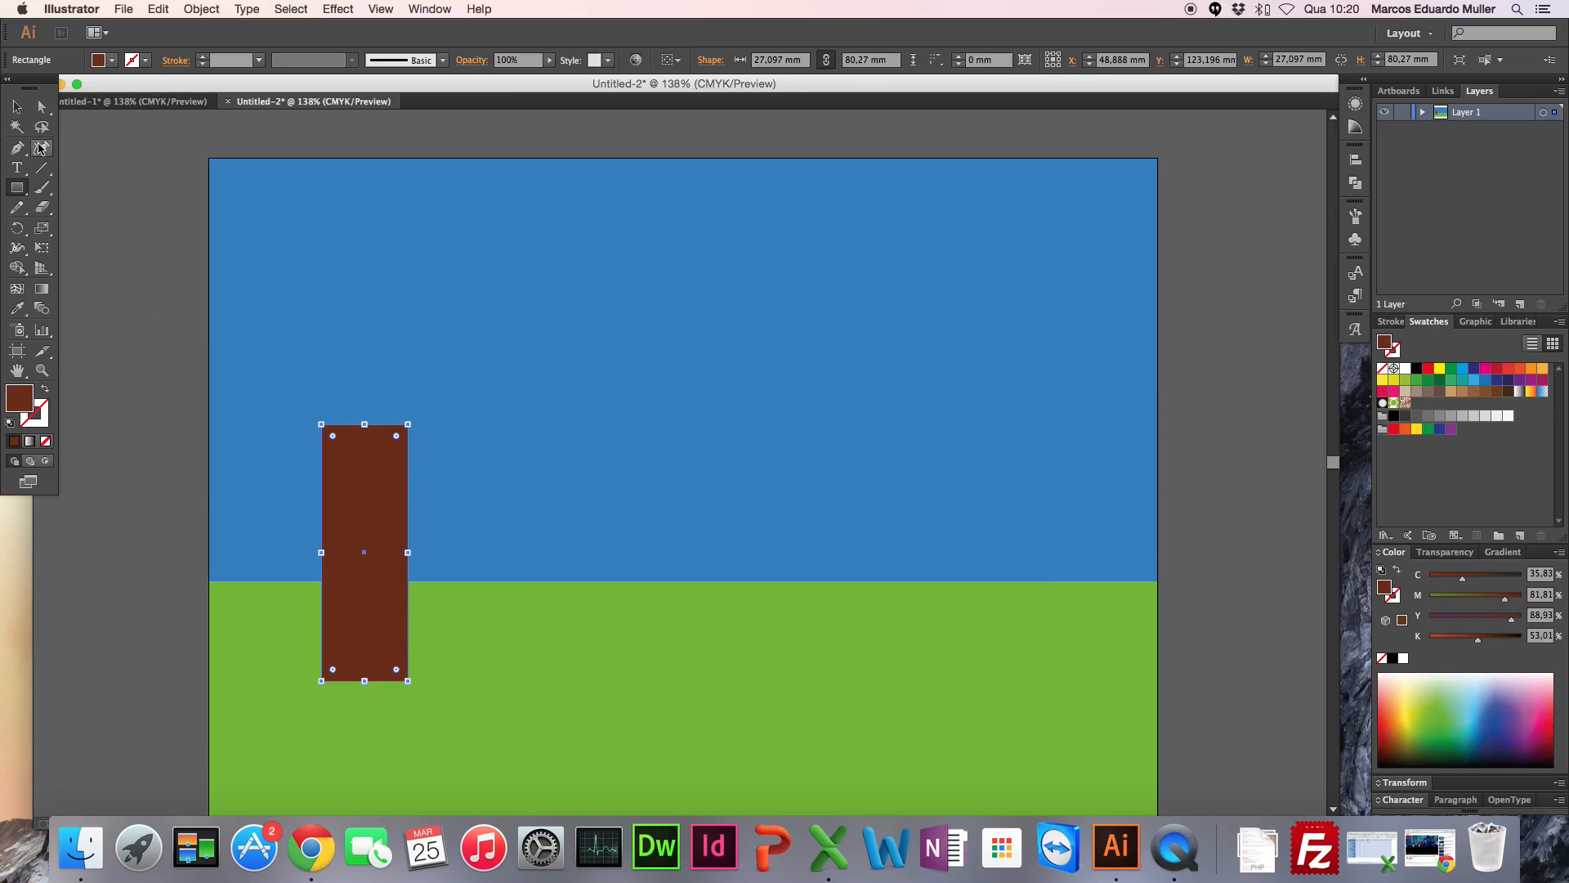
Step: Move the brown rectangle down and slightly left so most of it stands on the green ground, and deselect it
left_click(17, 106)
left_click_drag(356, 543, 335, 616)
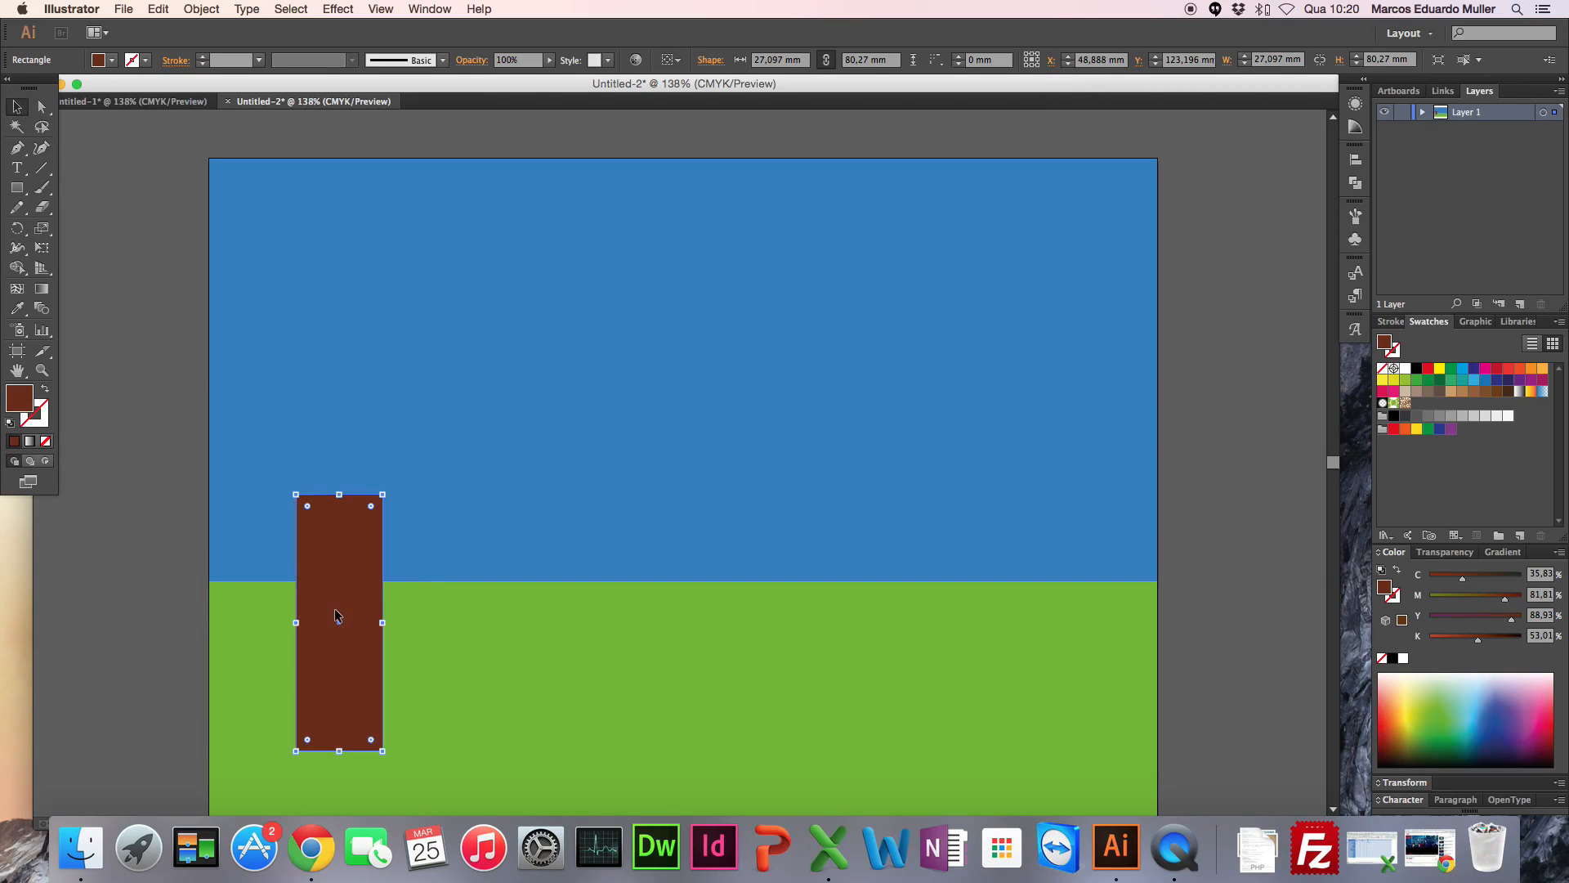
left_click(105, 340)
Step: Activate the Ellipse tool with nothing selected and set the fill colour to green 24DD24
left_click(16, 189)
left_click_drag(16, 191, 98, 221)
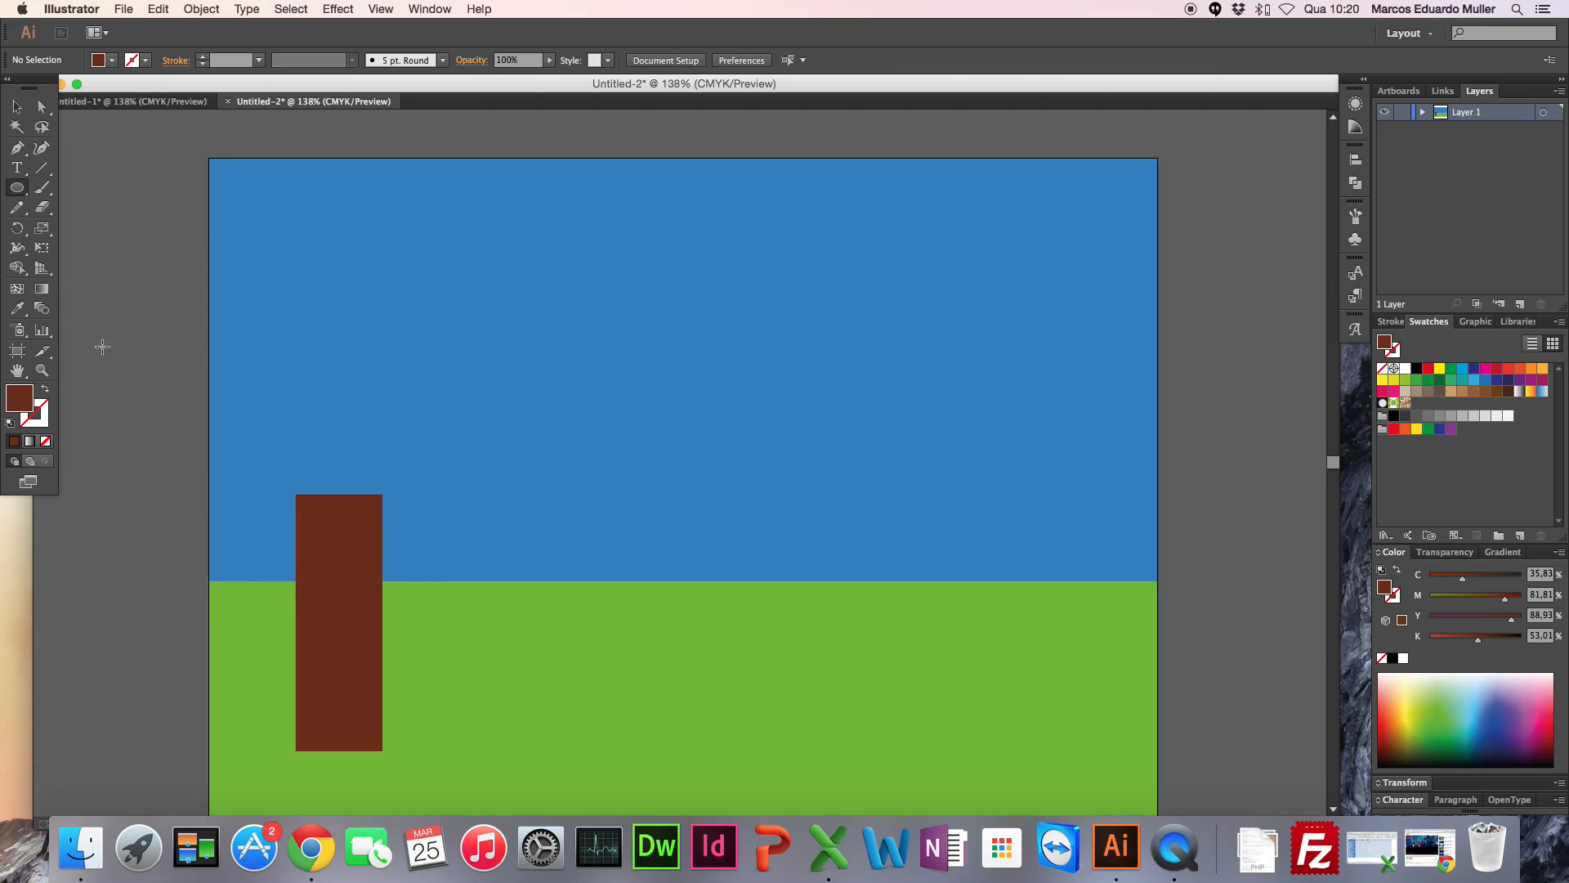
left_click(26, 403)
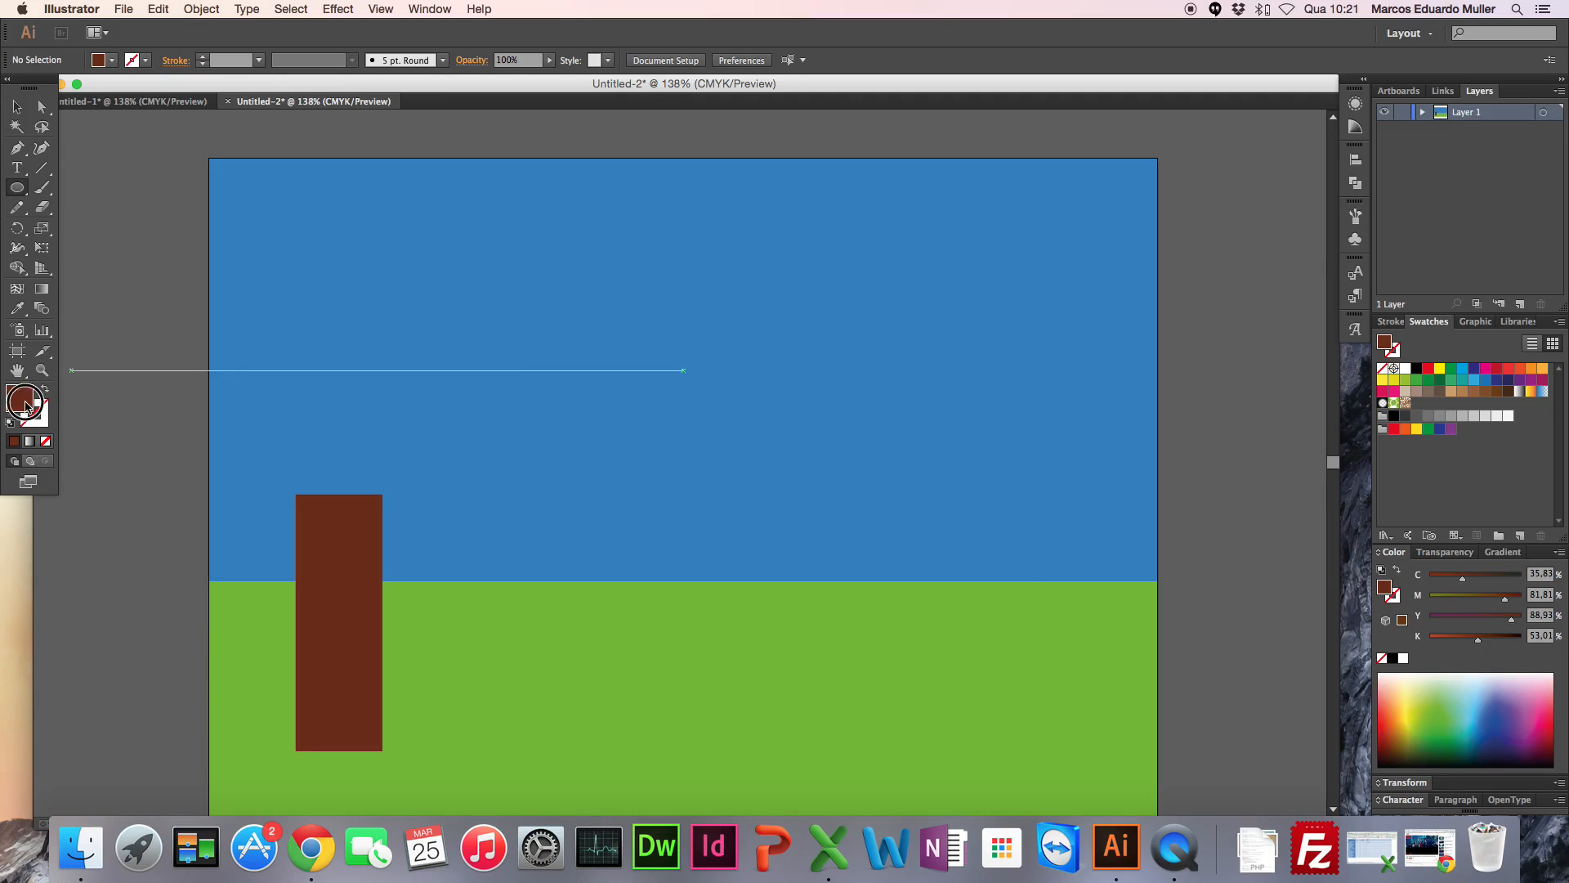
double_click(25, 403)
left_click(801, 459)
left_click(744, 346)
left_click(955, 326)
Step: Draw a cluster of overlapping green ellipses over the top of the brown trunk to form the tree's foliage
left_click_drag(249, 438, 342, 521)
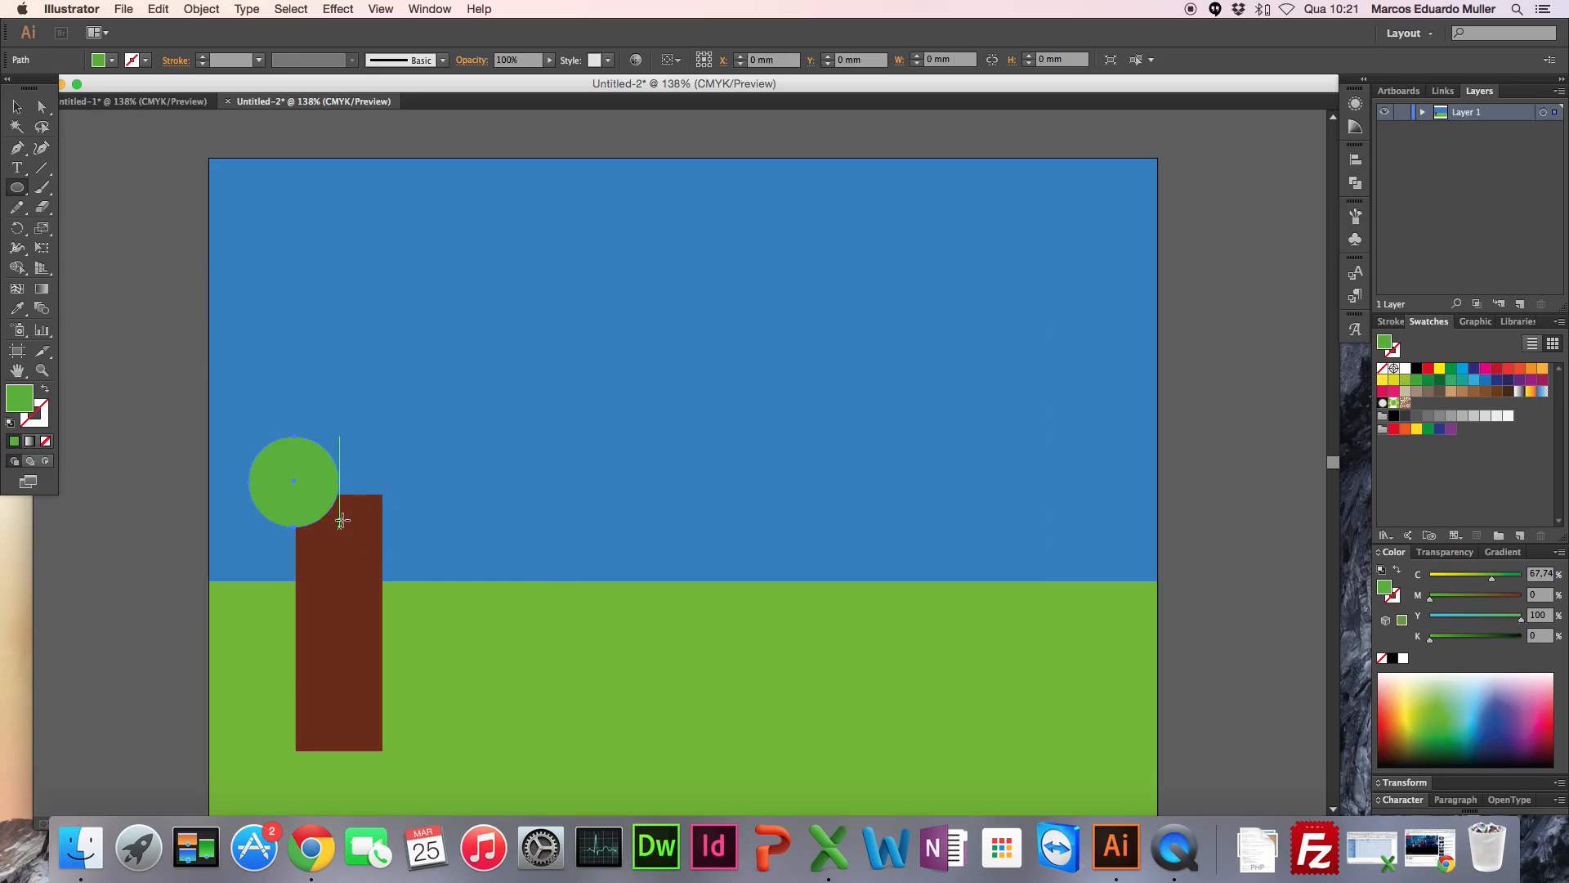
left_click_drag(272, 403, 428, 527)
left_click_drag(322, 401, 419, 465)
left_click_drag(383, 413, 481, 494)
mouse_move(252, 373)
left_mouse_down()
mouse_move(347, 455)
mouse_move(331, 444)
left_mouse_up()
left_click_drag(324, 362, 453, 437)
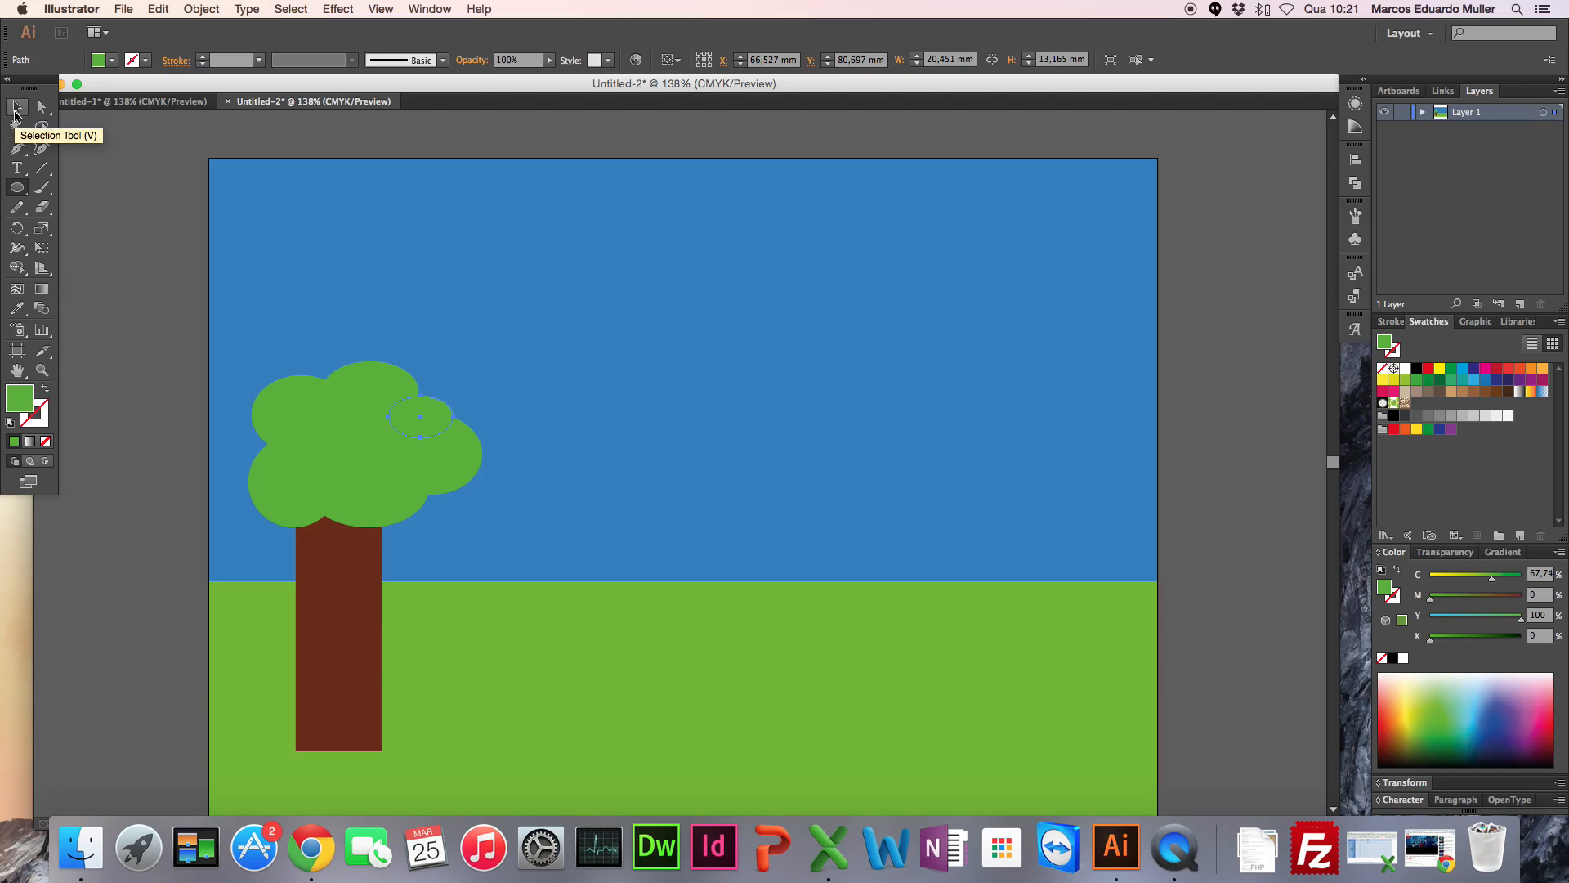
Step: Select all the foliage ellipses and place a copy of them in the sky, above and to the right of the tree
left_click(14, 113)
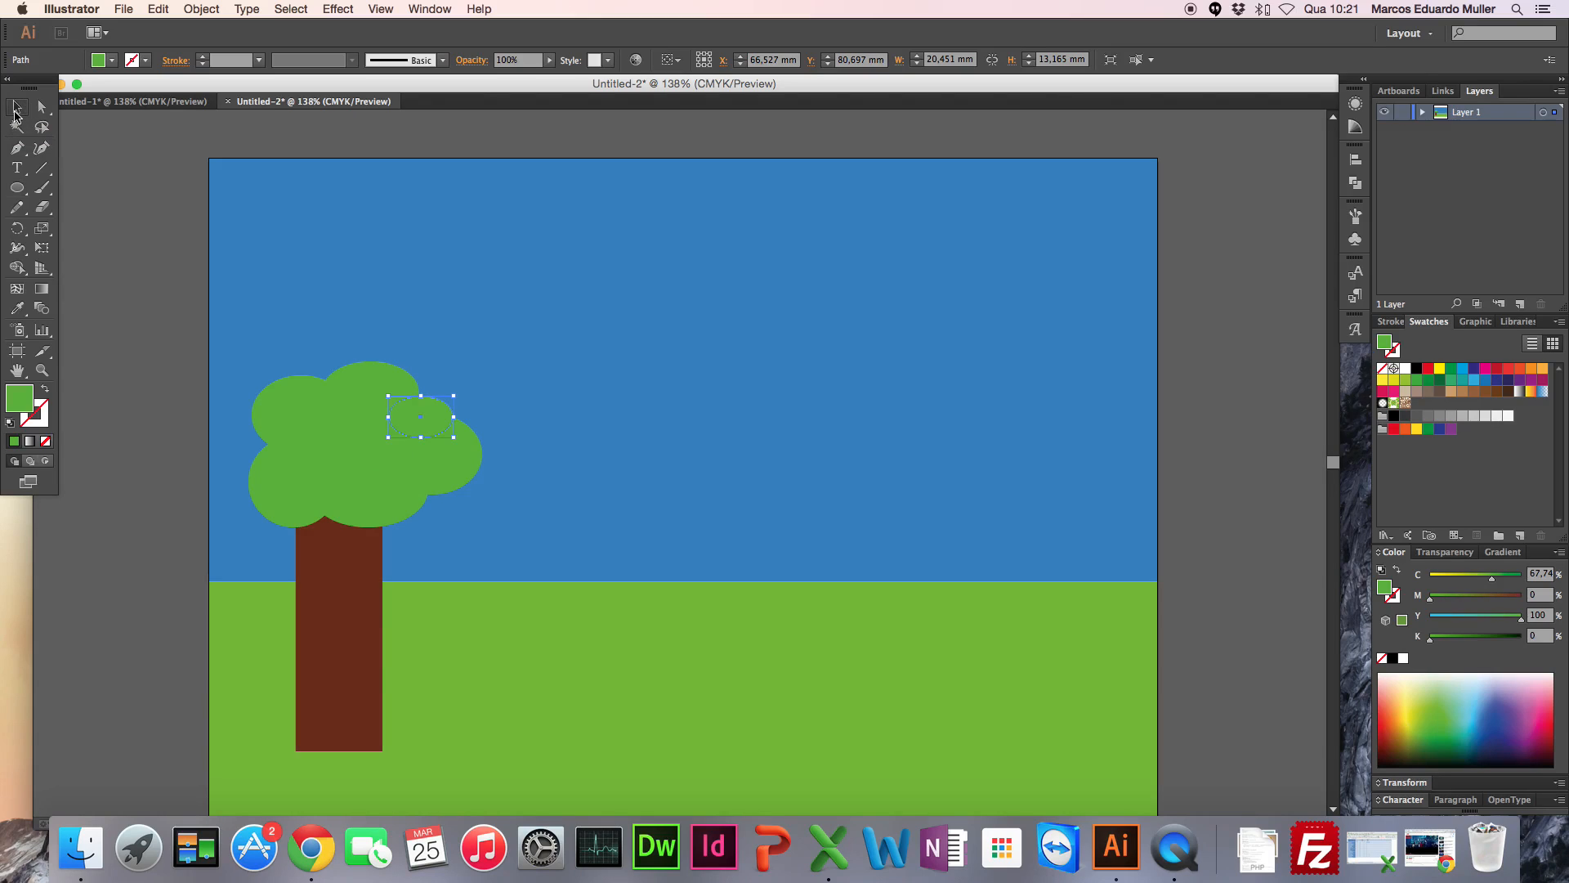
left_click(384, 392, "shift")
left_click(300, 409, "shift")
left_click(359, 437, "shift")
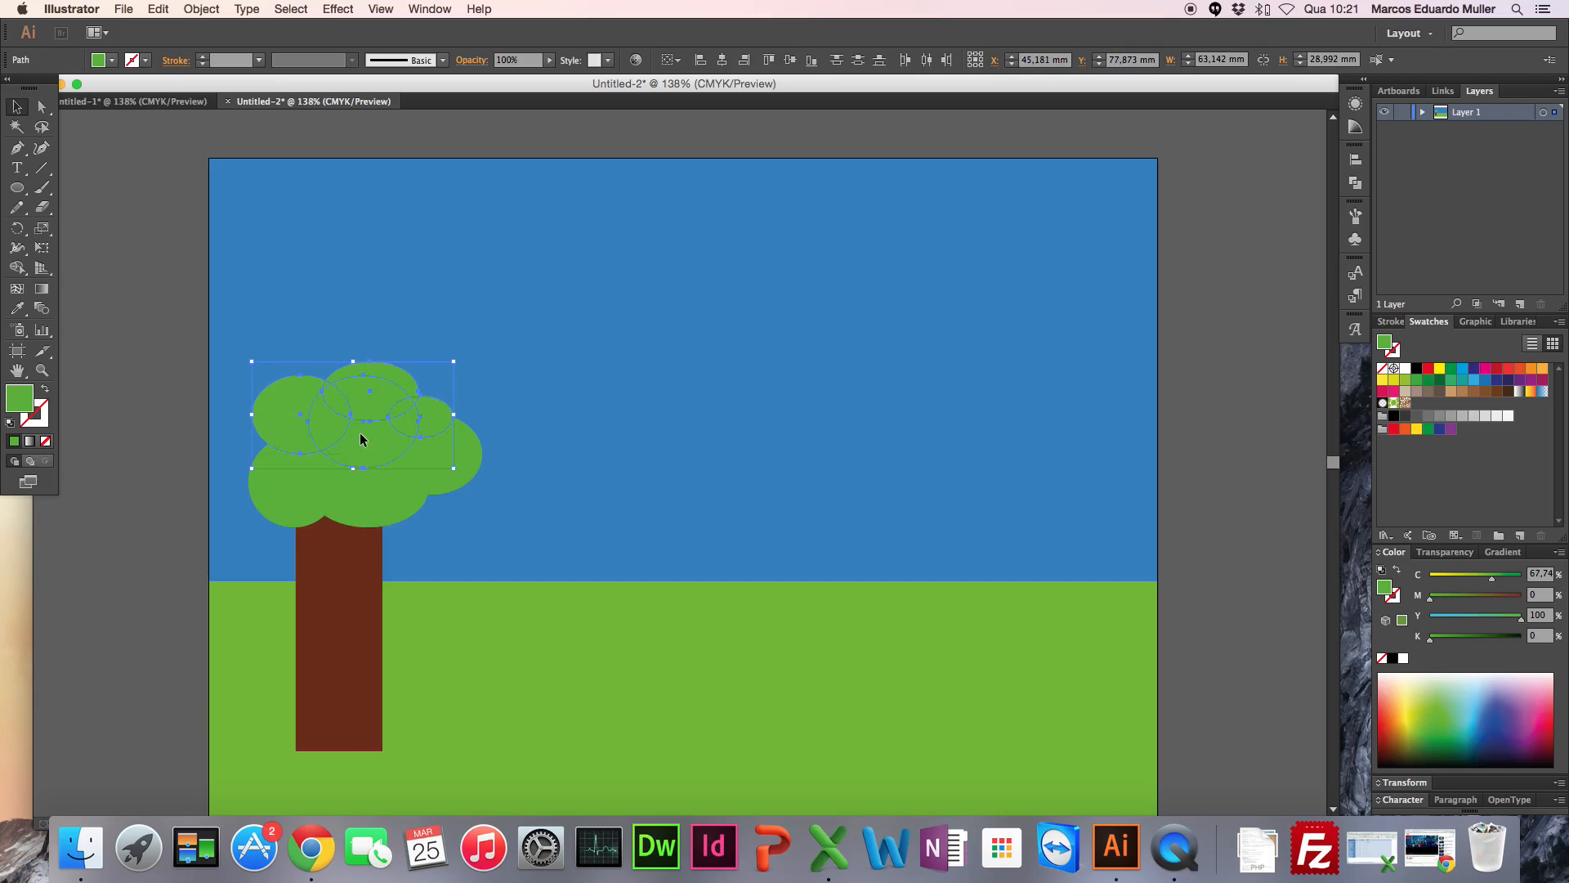
left_click(471, 474, "shift")
left_click(392, 515, "shift")
left_click(288, 488, "shift")
left_click_drag(378, 410, 698, 237)
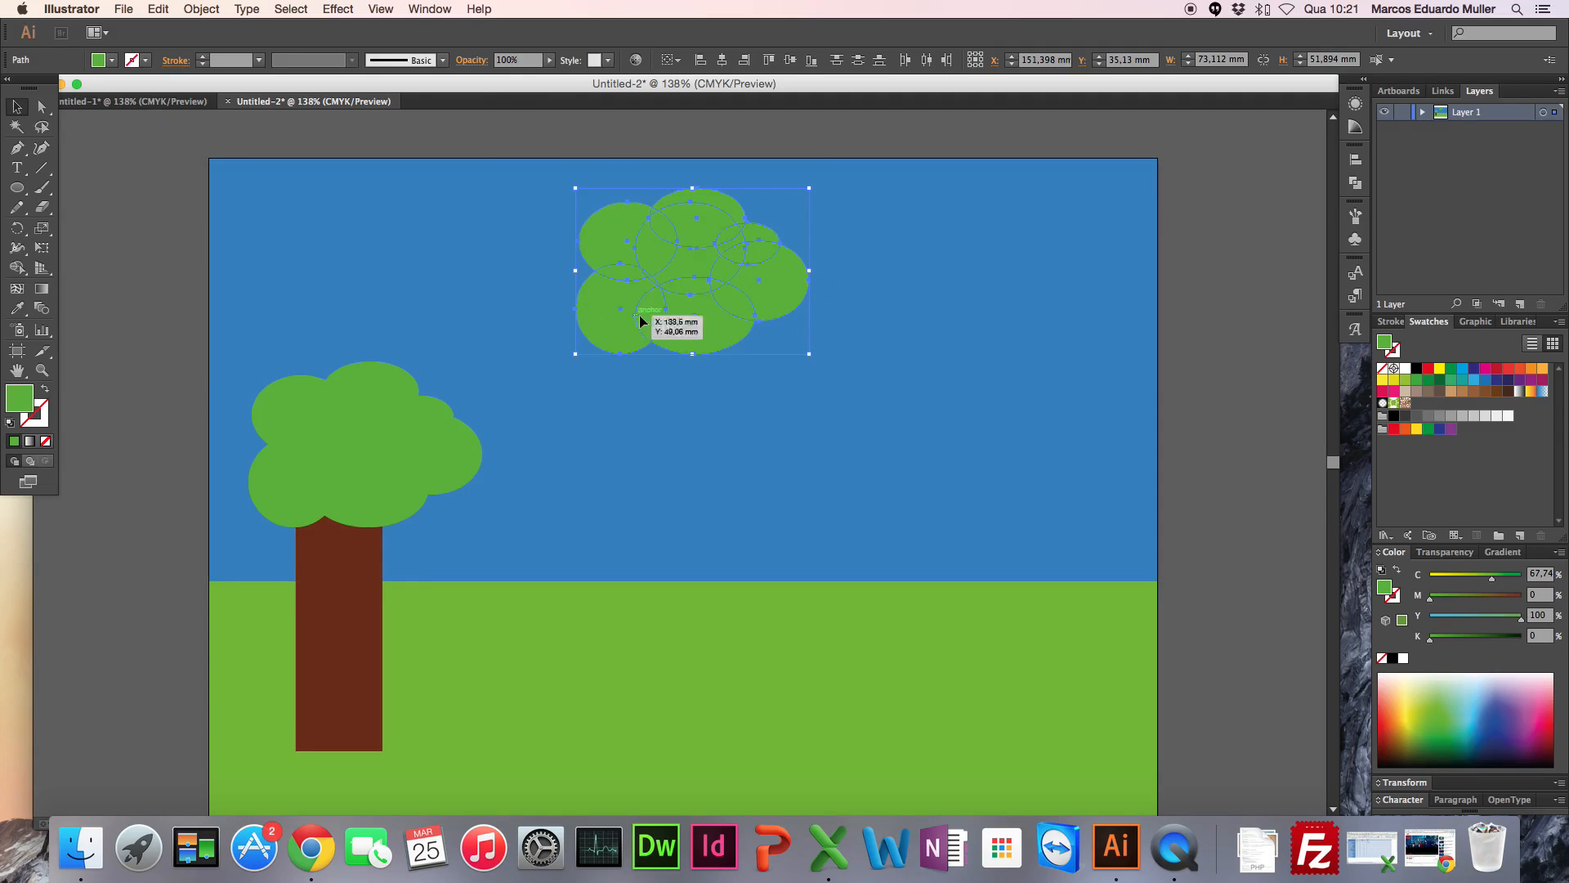
Step: Fill the copied ellipses with off-white FAF9F9 and stretch them leftward into a cloud about 104 mm wide
double_click(16, 400)
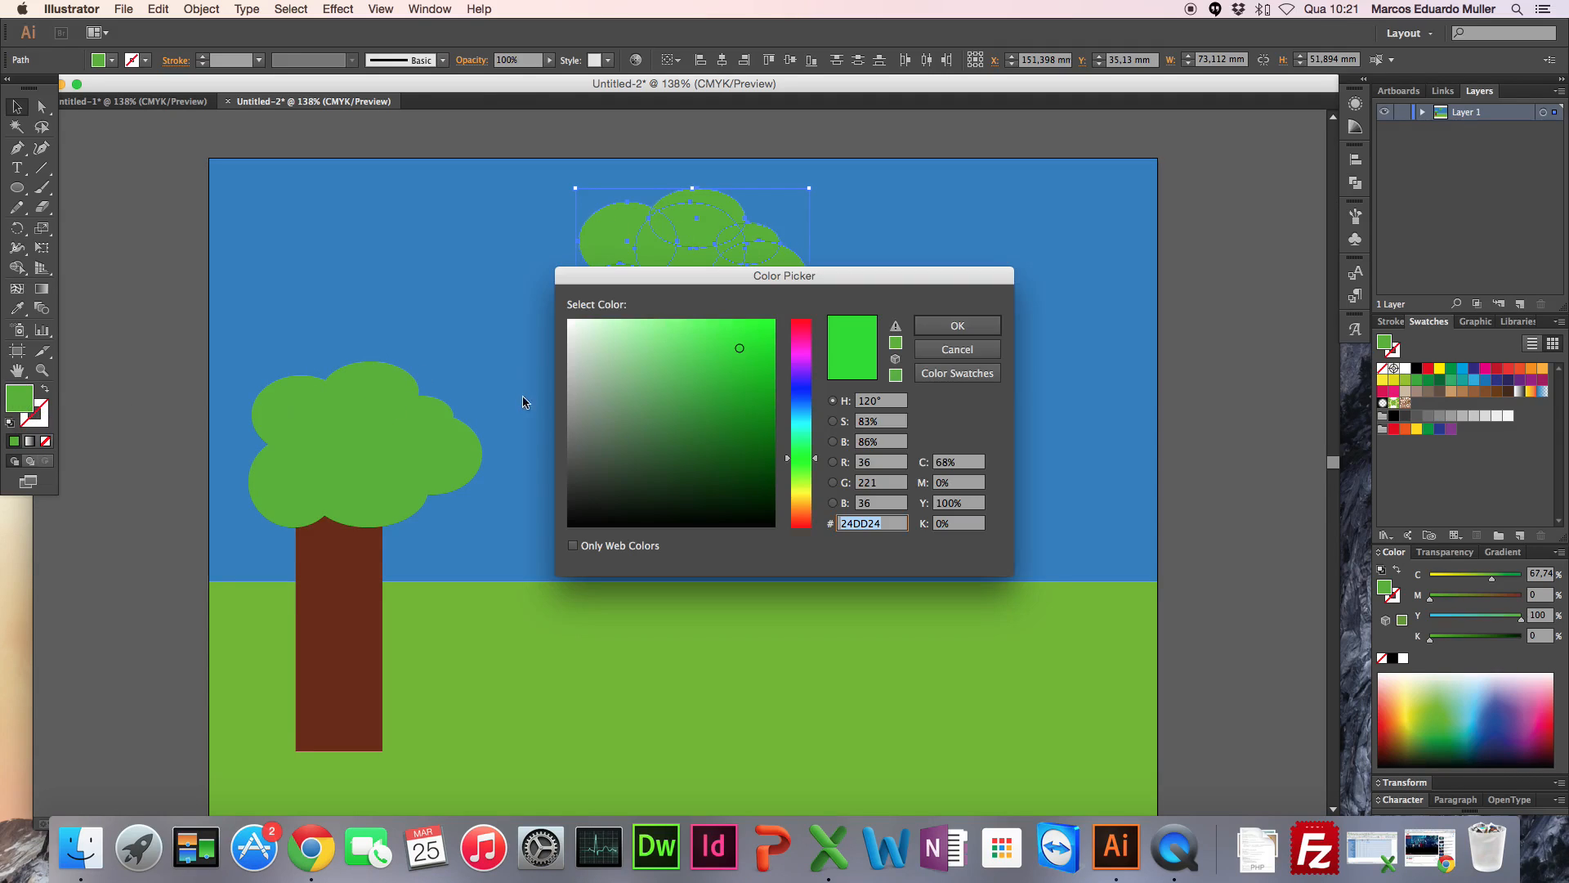
left_click_drag(596, 342, 569, 324)
left_click(970, 323)
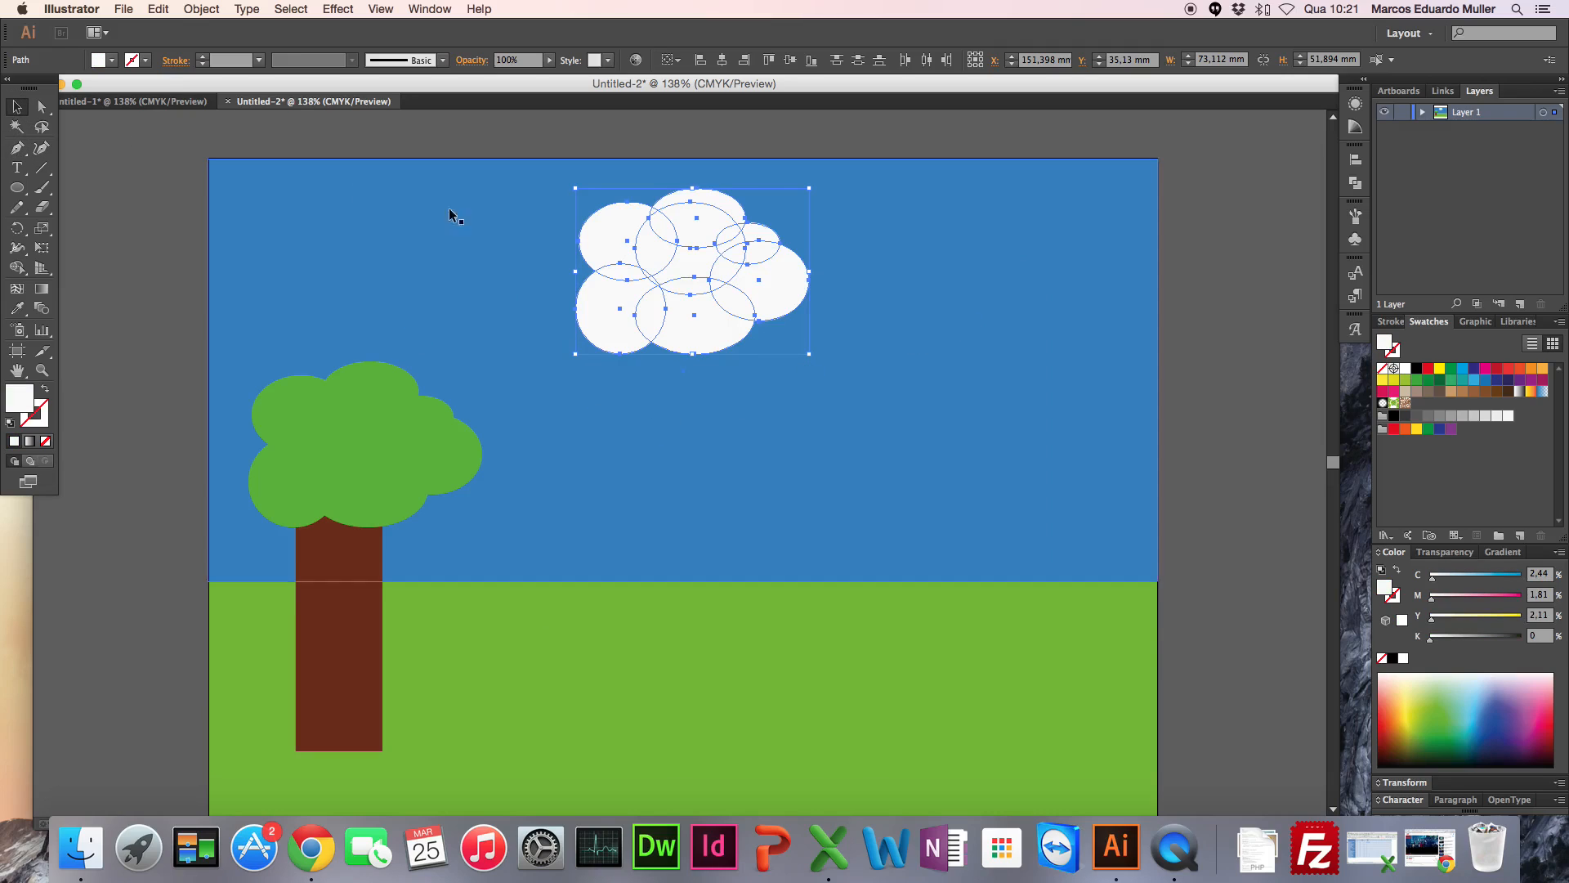
left_click_drag(577, 272, 486, 263)
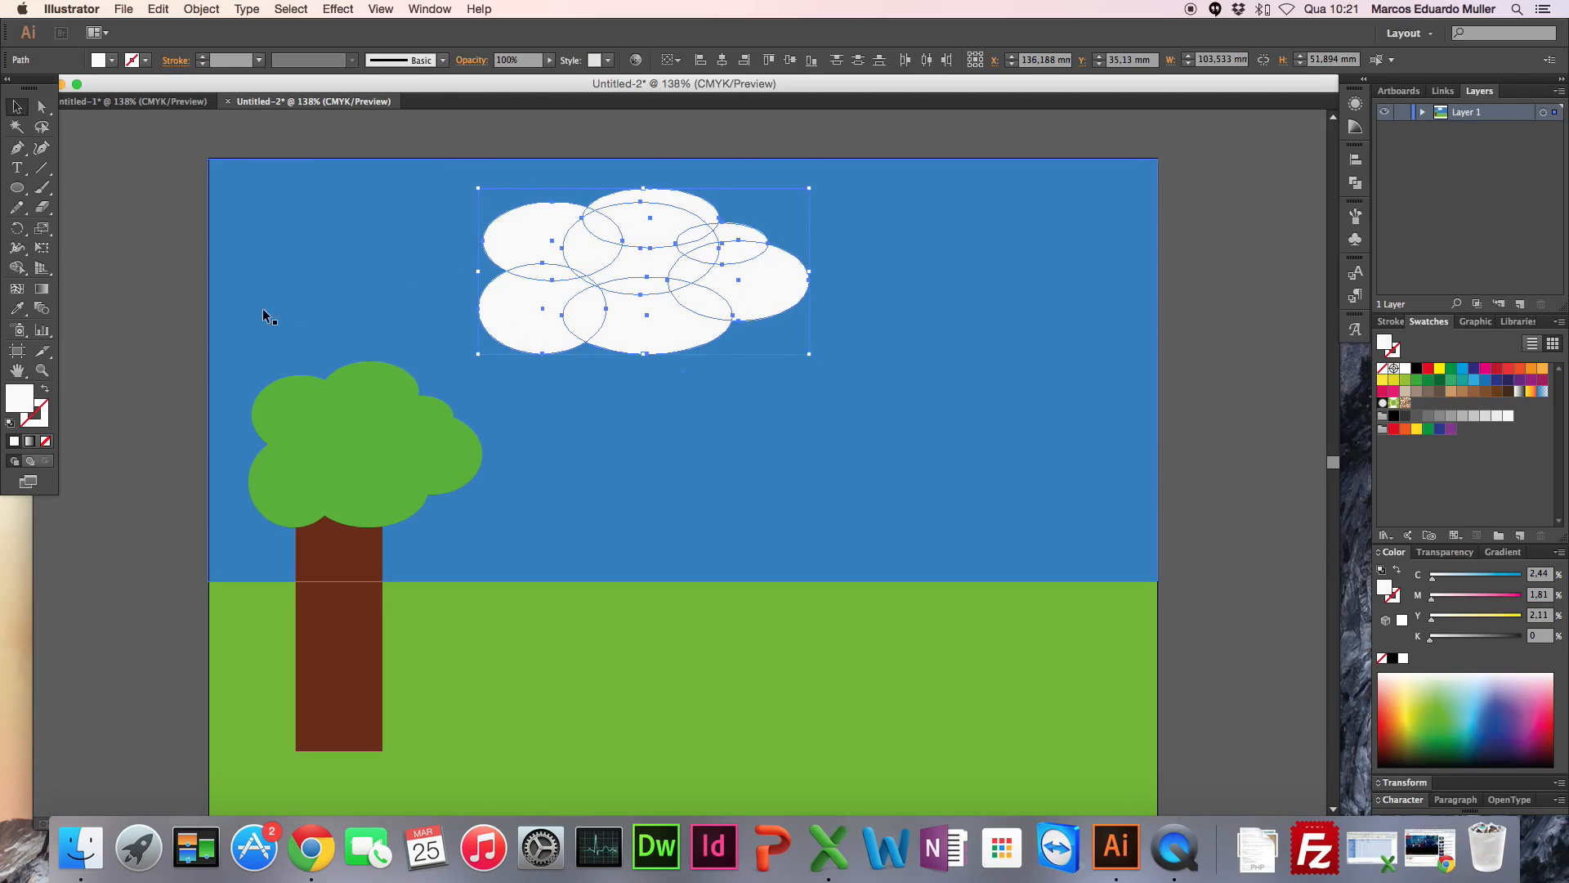
Step: Delete the cloud's lower-left ellipse, move its upper-left ellipse slightly down, and deselect it
left_click(250, 301)
left_click(519, 320)
key("Delete")
left_click(522, 282)
left_click(532, 256)
left_click_drag(532, 256, 546, 273)
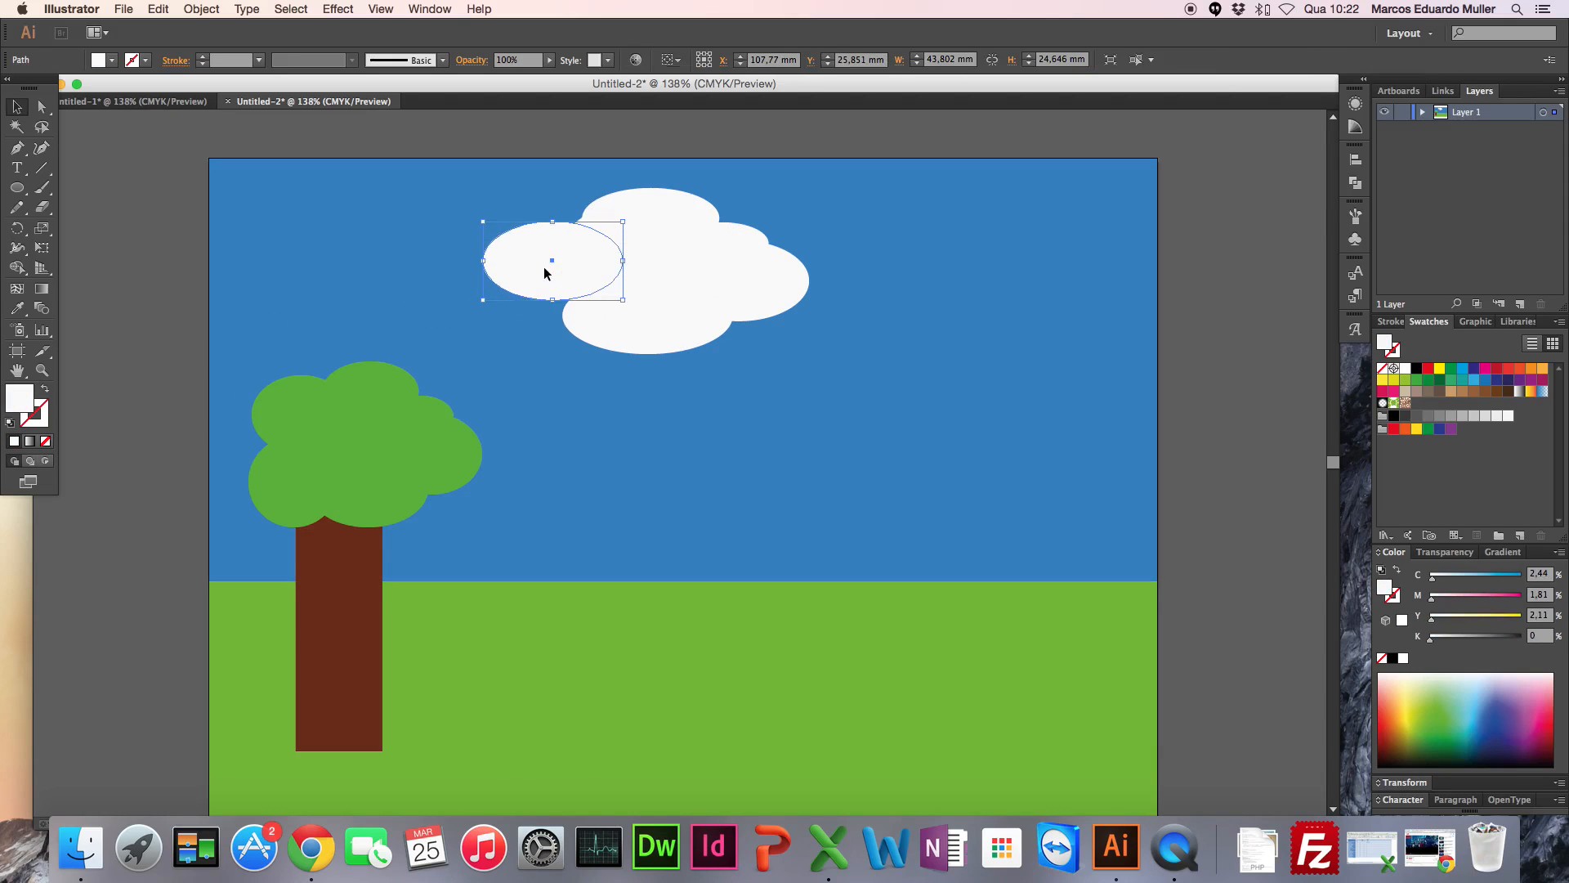
left_click(146, 332)
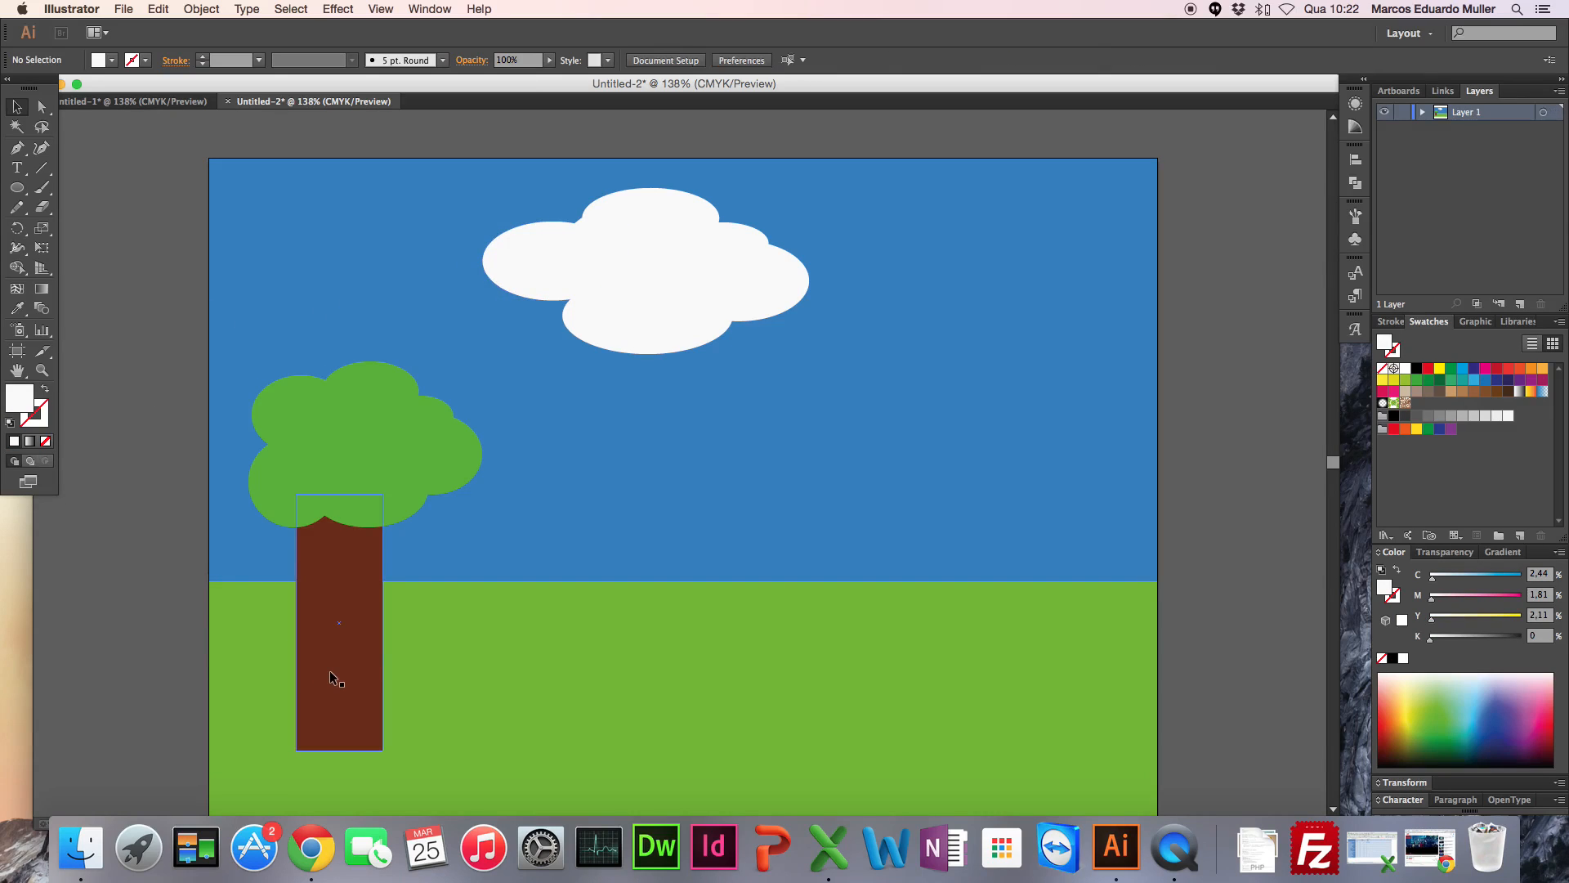
Step: Draw a circle about 42 mm across in the sky right of the cloud and fill it yellow F4F40B
left_click(25, 193)
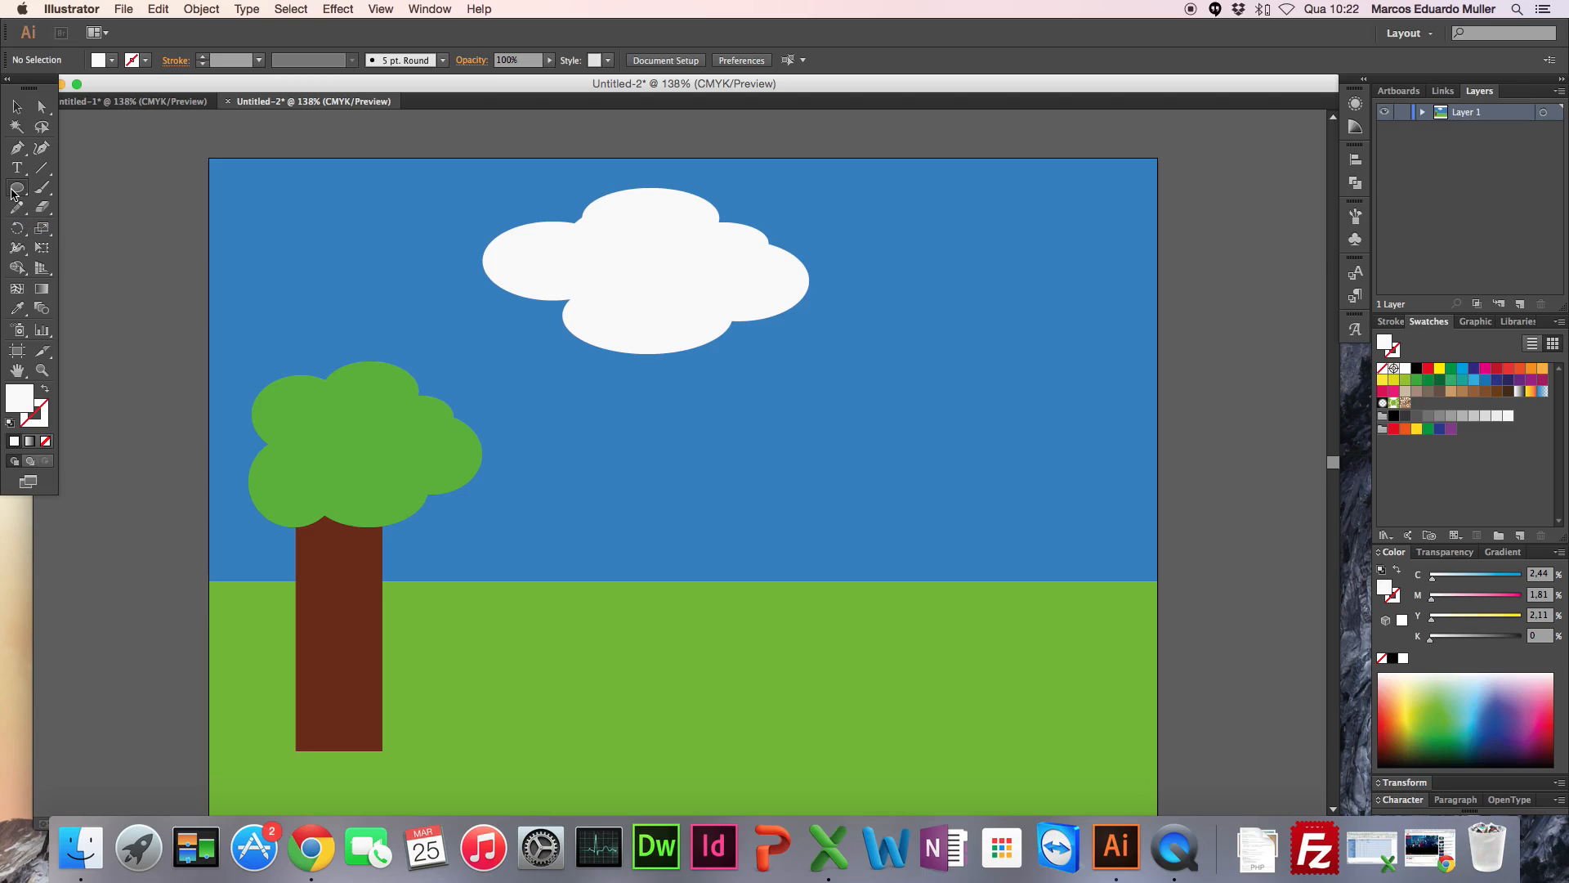
left_click_drag(975, 219, 1106, 351)
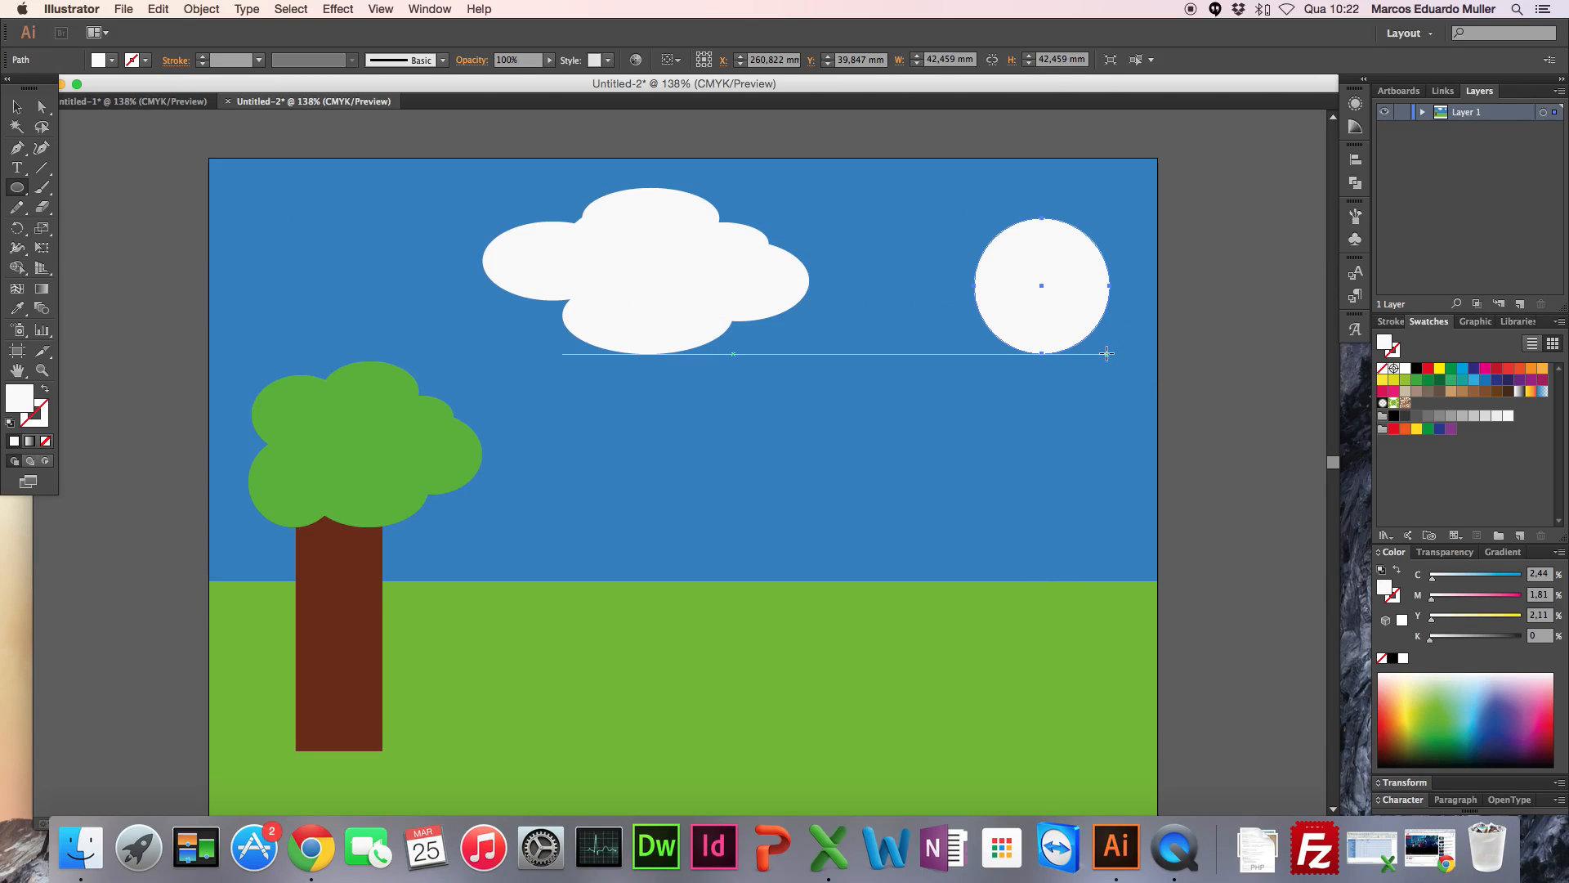
double_click(23, 401)
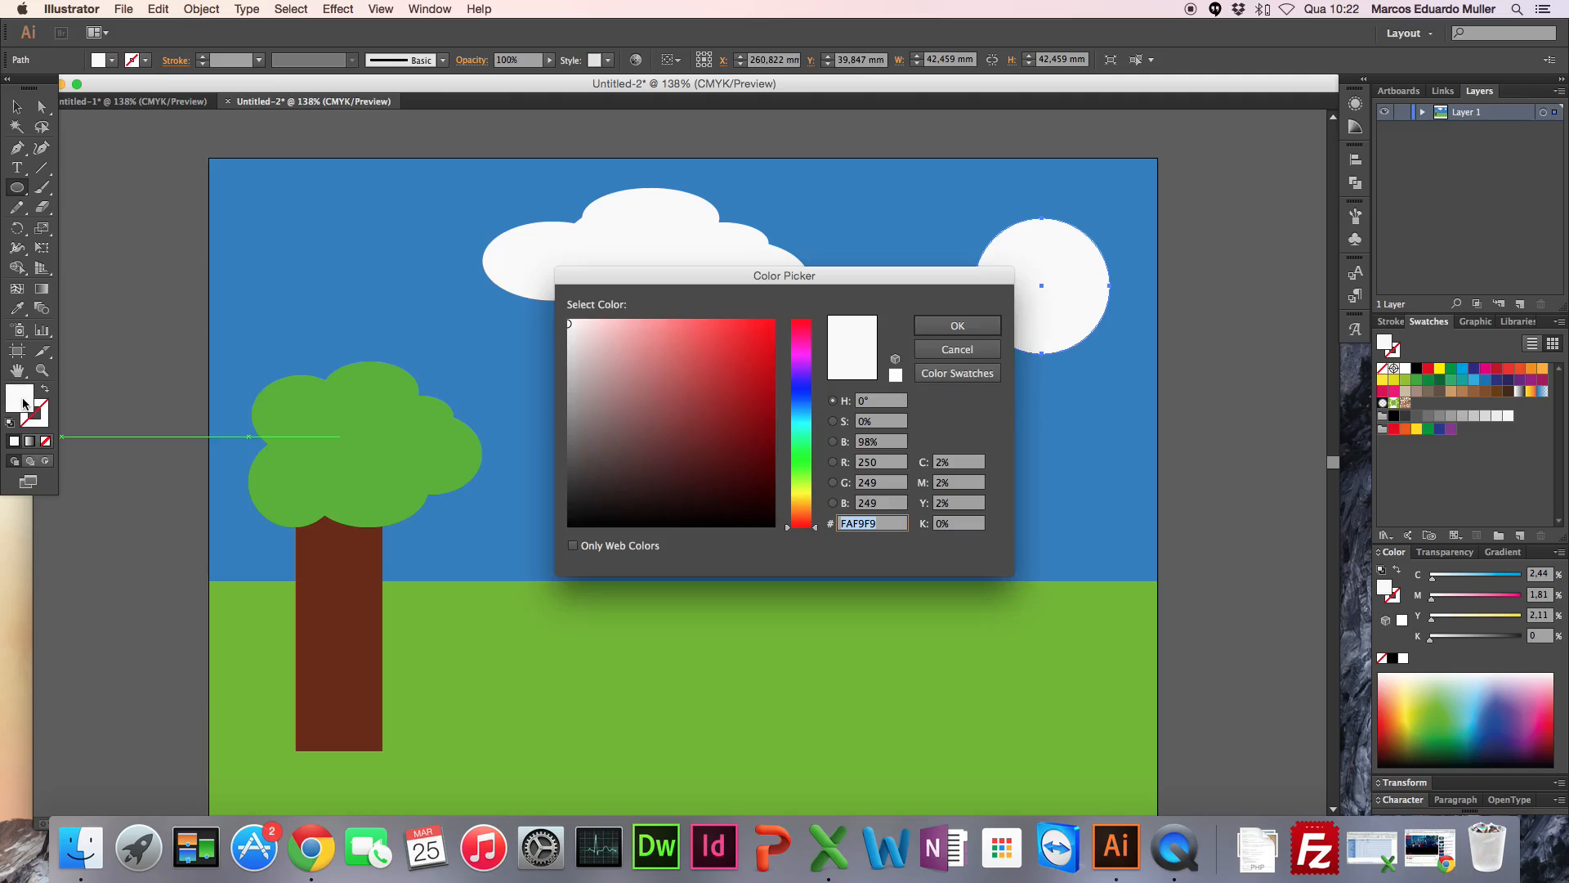
left_click(801, 493)
left_click_drag(736, 360, 768, 327)
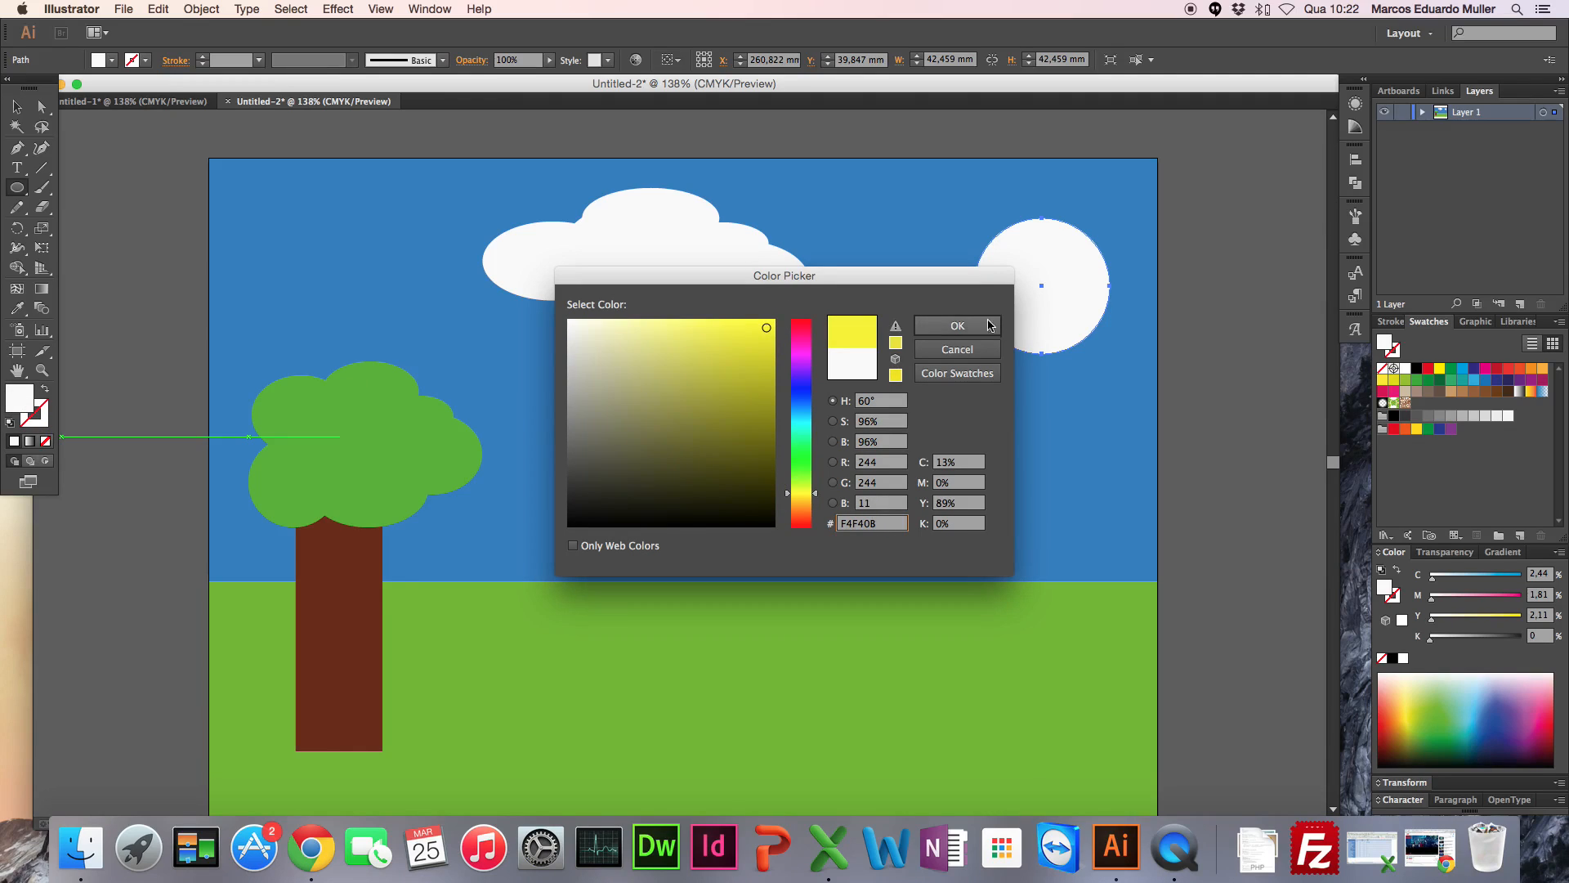
left_click(957, 325)
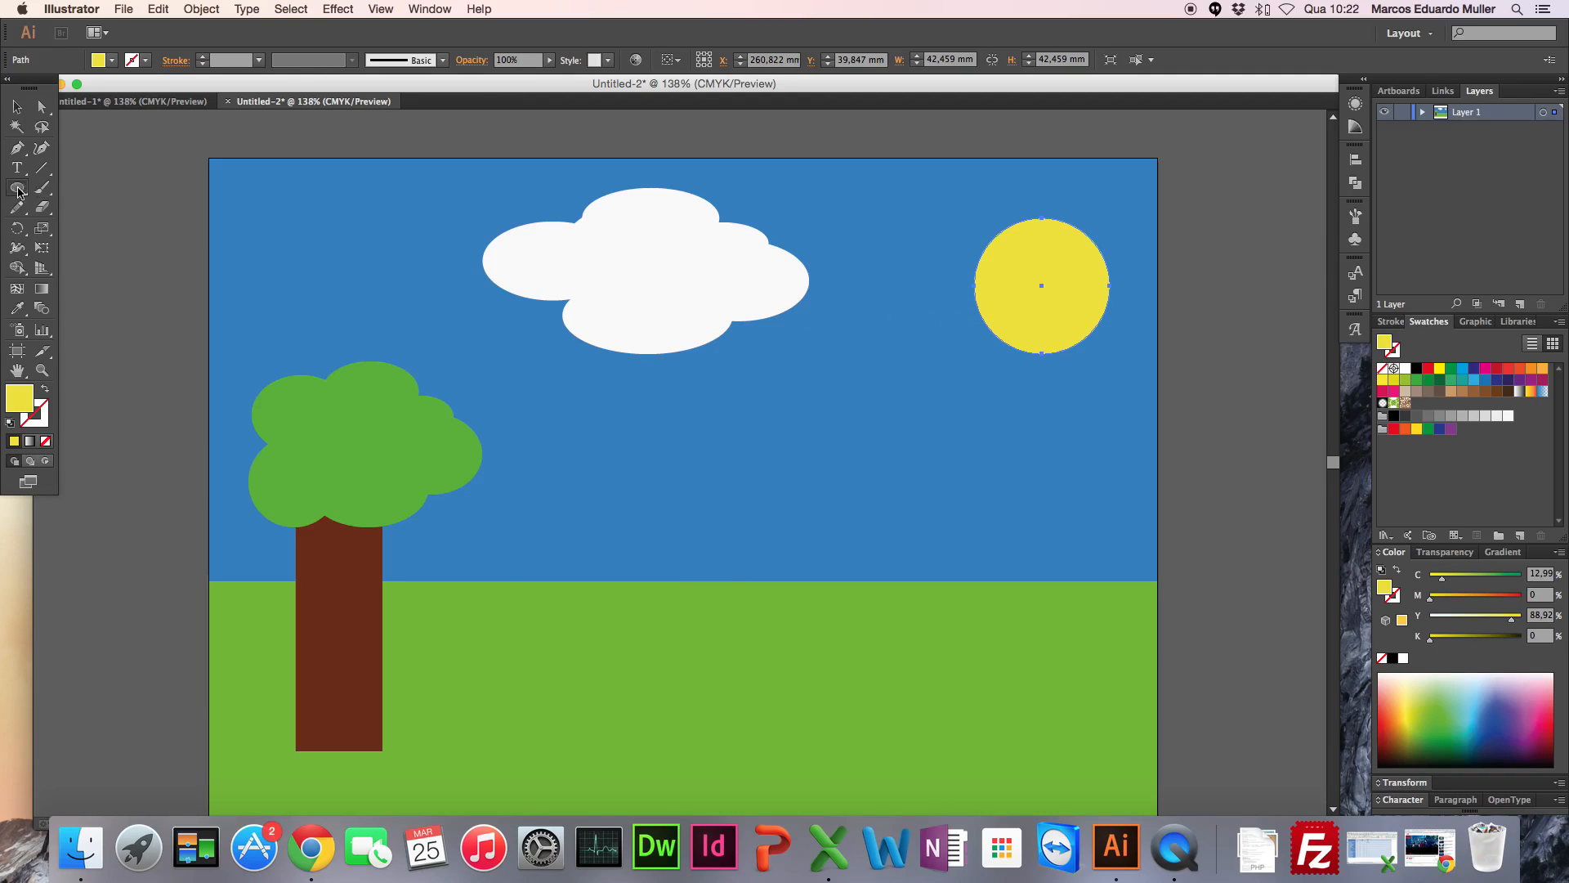
Step: Create a 12-point yellow star over the sun circle with radii 8.8194 mm and 17.6389 mm
left_click_drag(16, 191, 99, 269)
left_click(1013, 286)
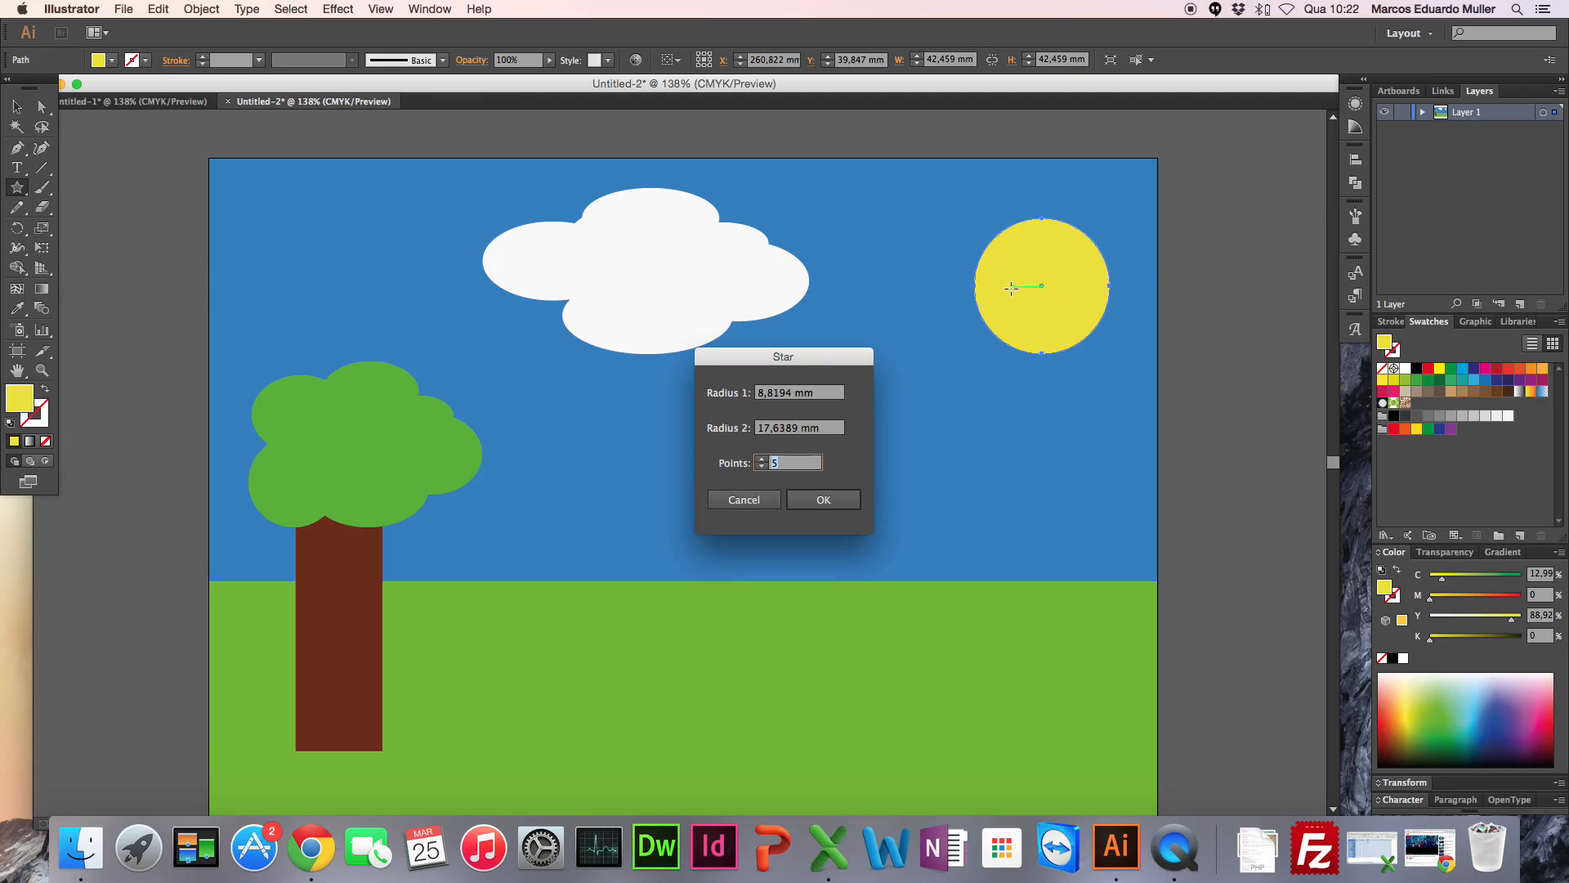
left_click(761, 459)
left_click(761, 459)
left_click(761, 460)
left_click(761, 459)
left_click(811, 495)
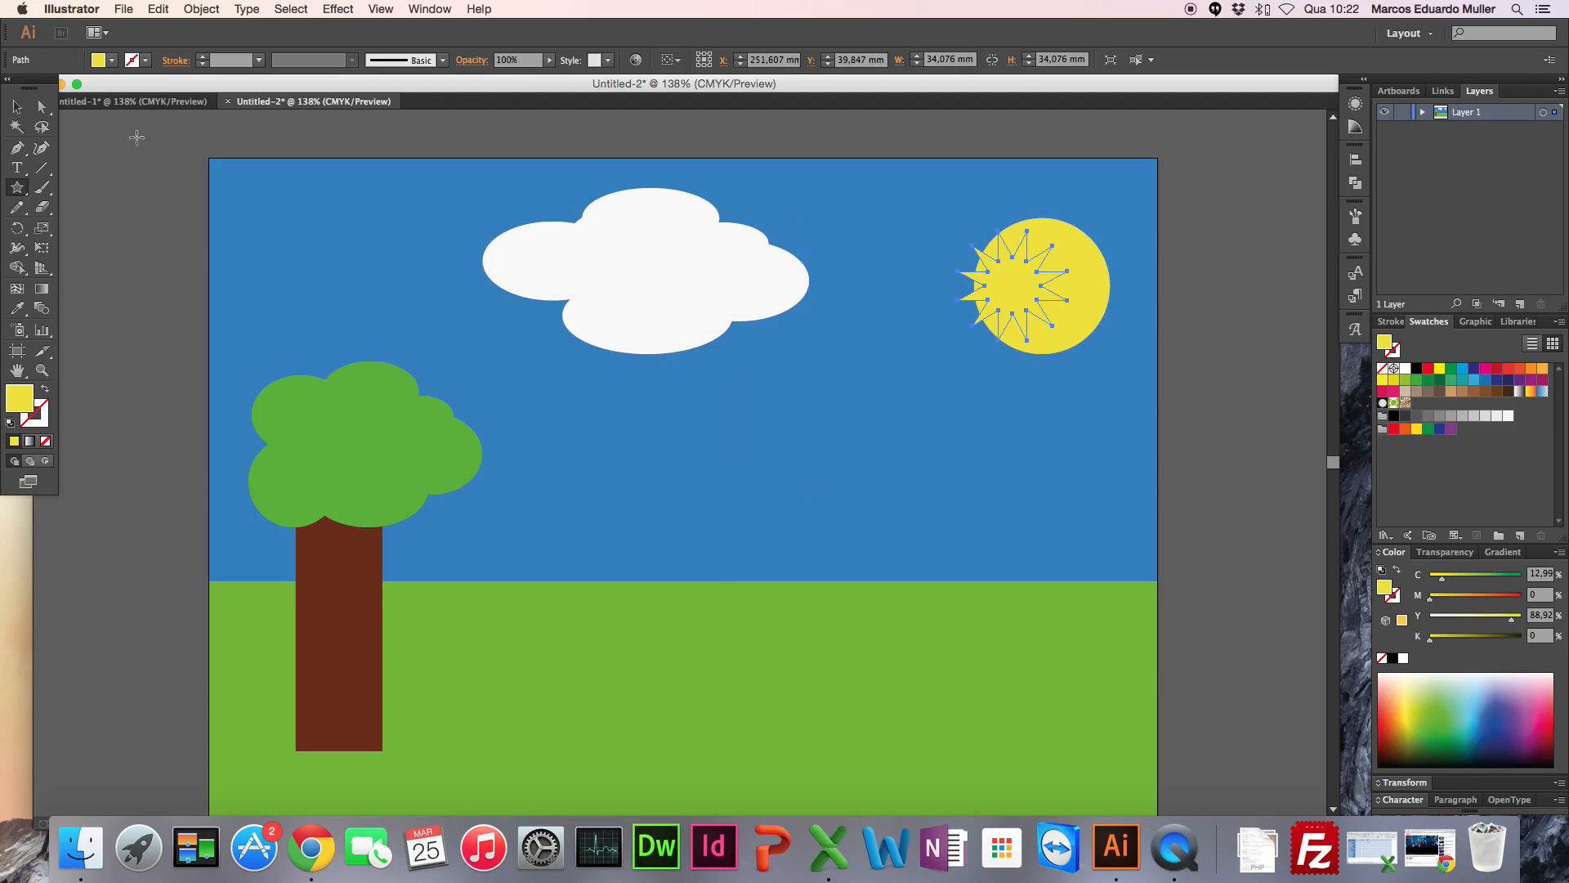
Step: Enlarge the star to about 55 mm across, centre it on the sun circle so its points form rays, and deselect it
left_click(16, 109)
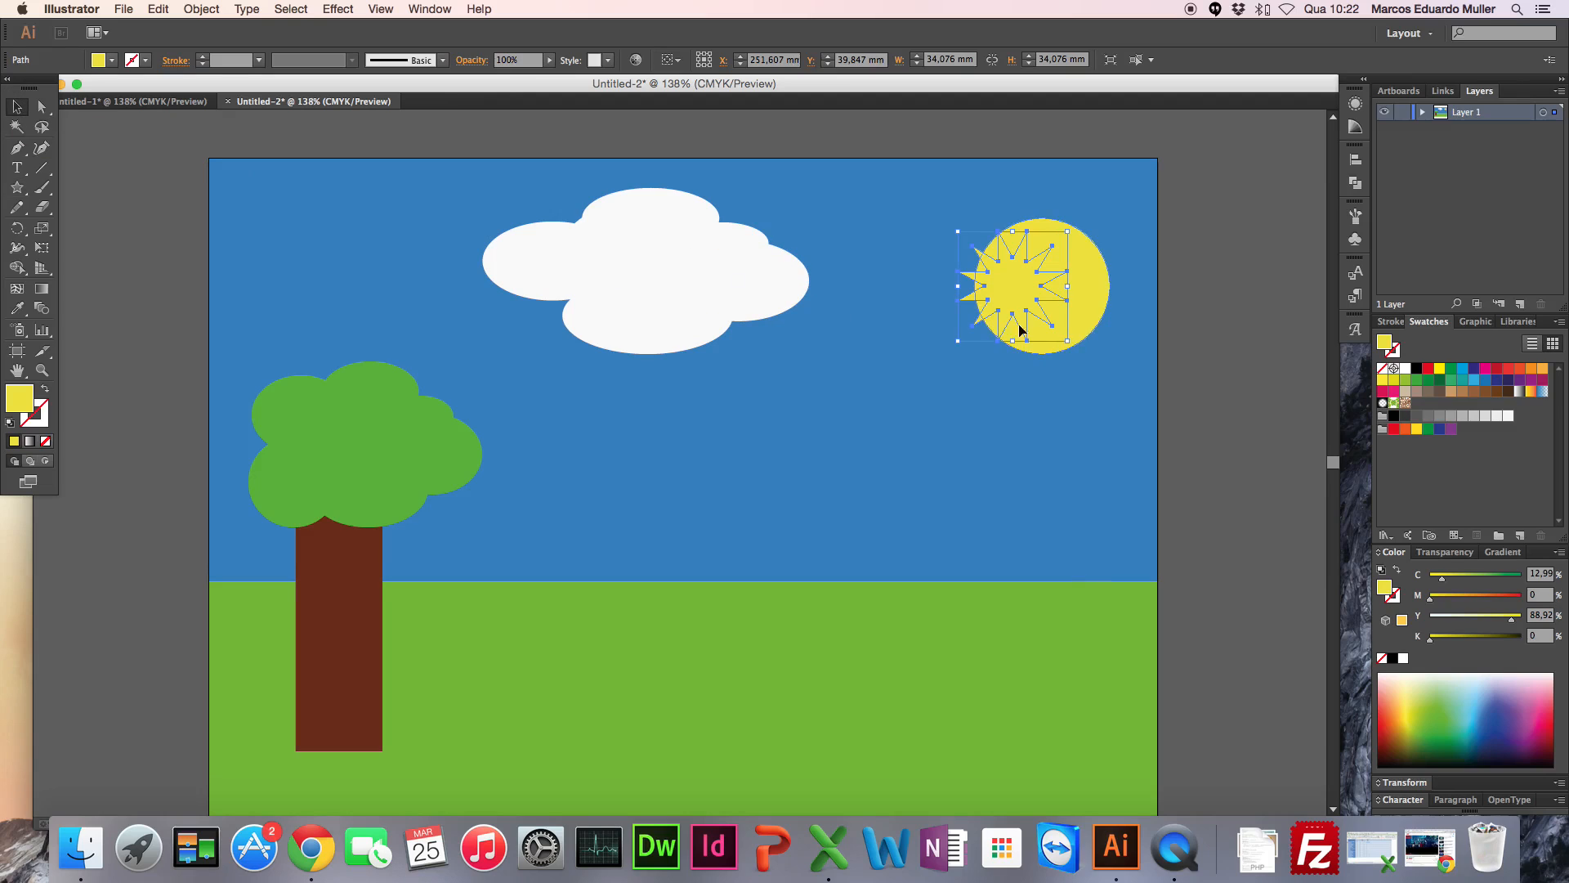
left_click_drag(1068, 342, 1126, 396)
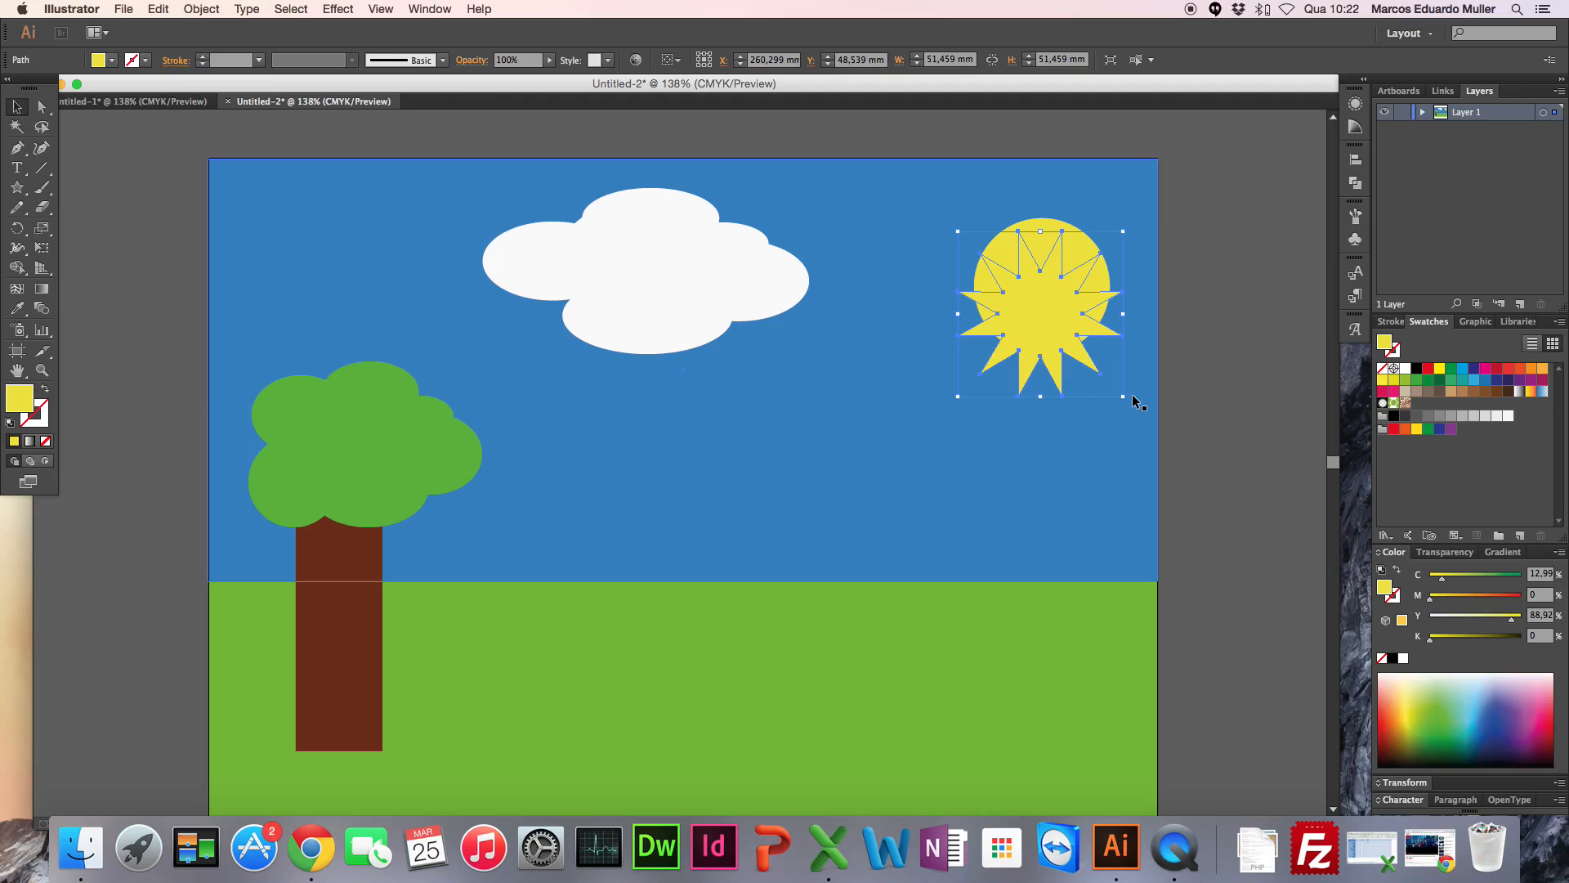
left_click_drag(958, 232, 947, 227)
key("Up")
key("Up")
key("Up")
key("Up")
key("Up")
key("Up")
key("Up")
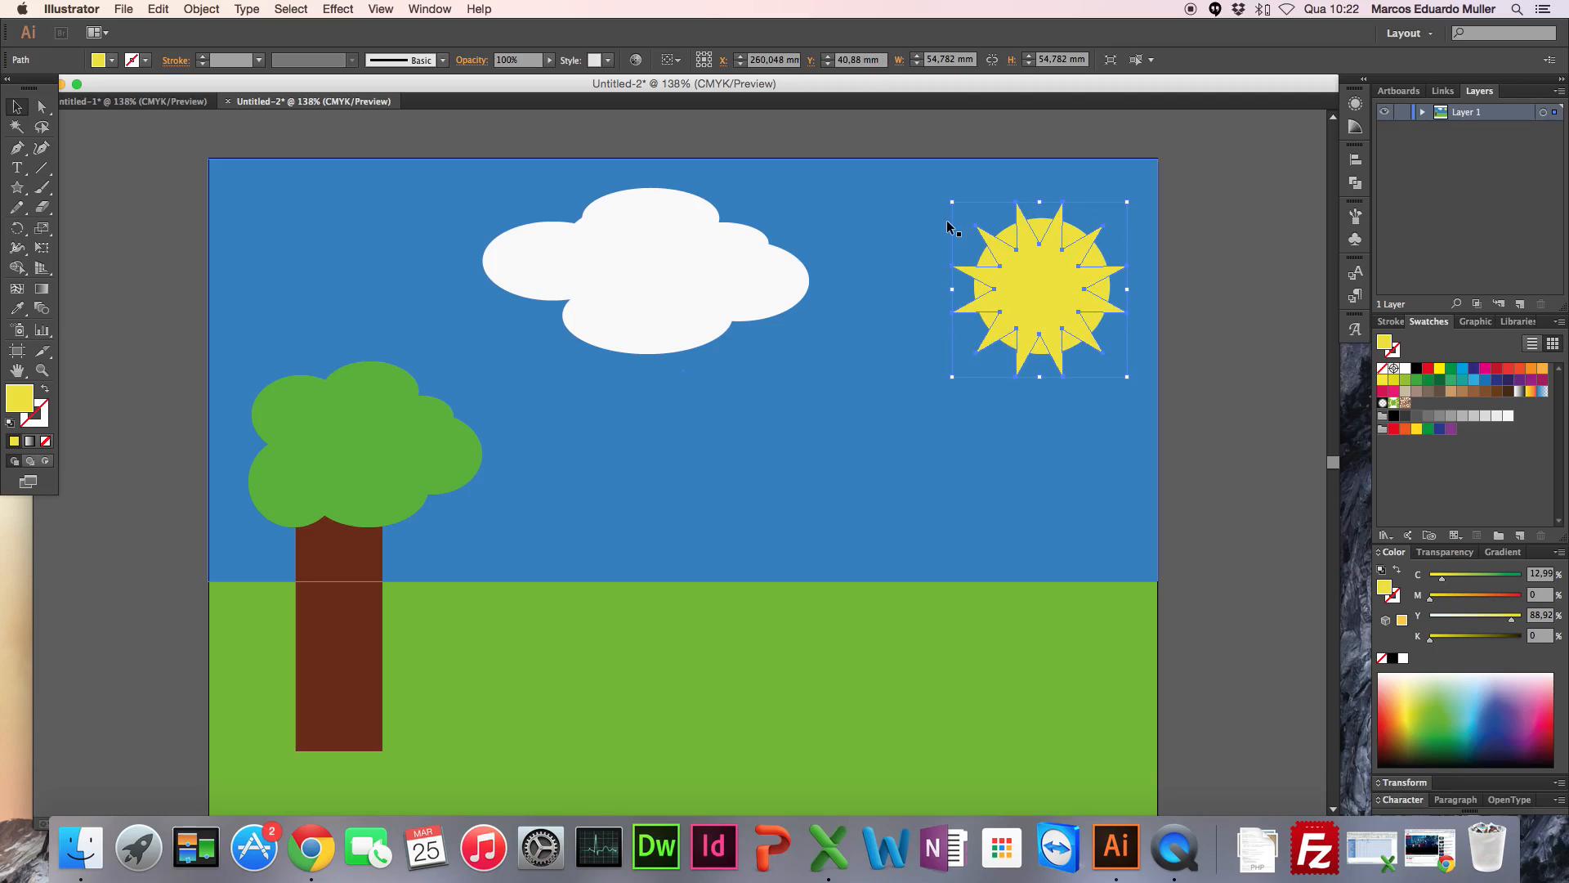
left_click(1238, 511)
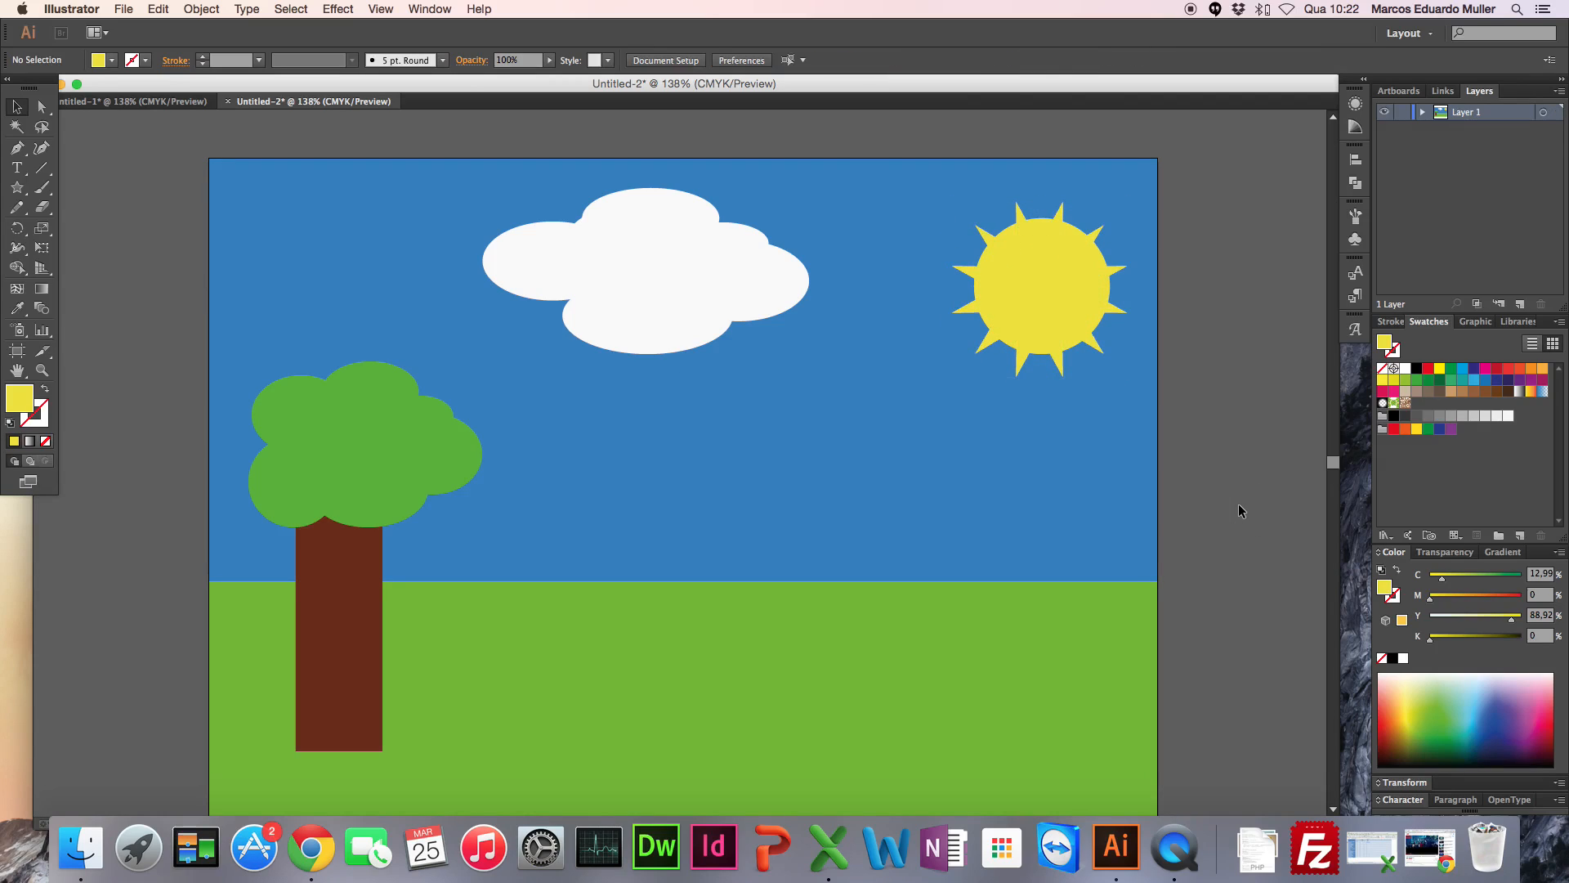